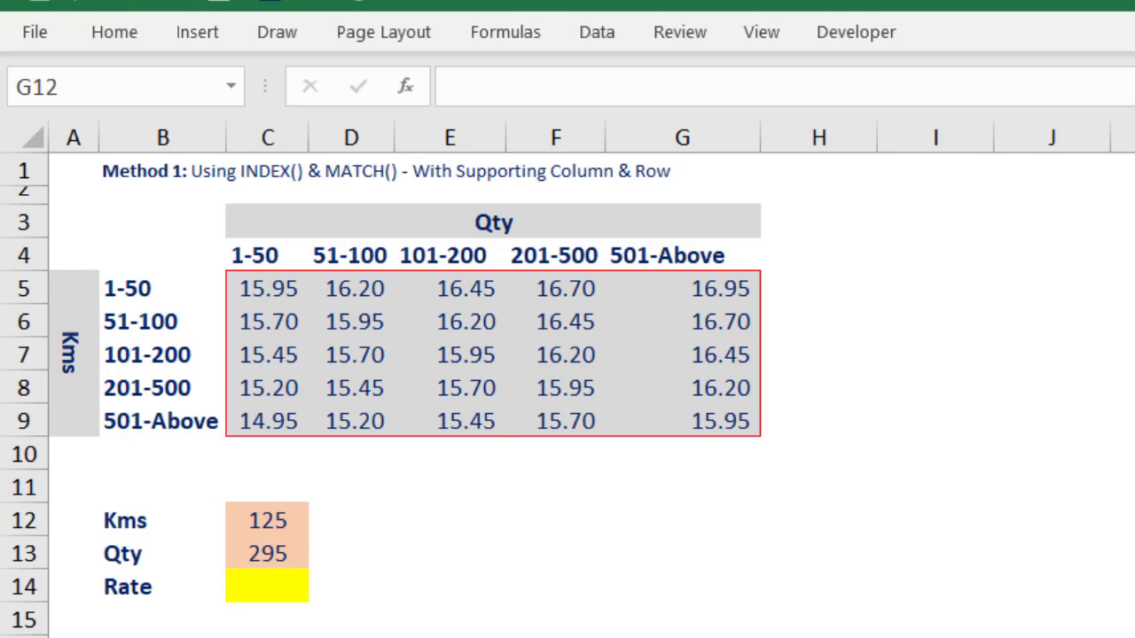
click(694, 528)
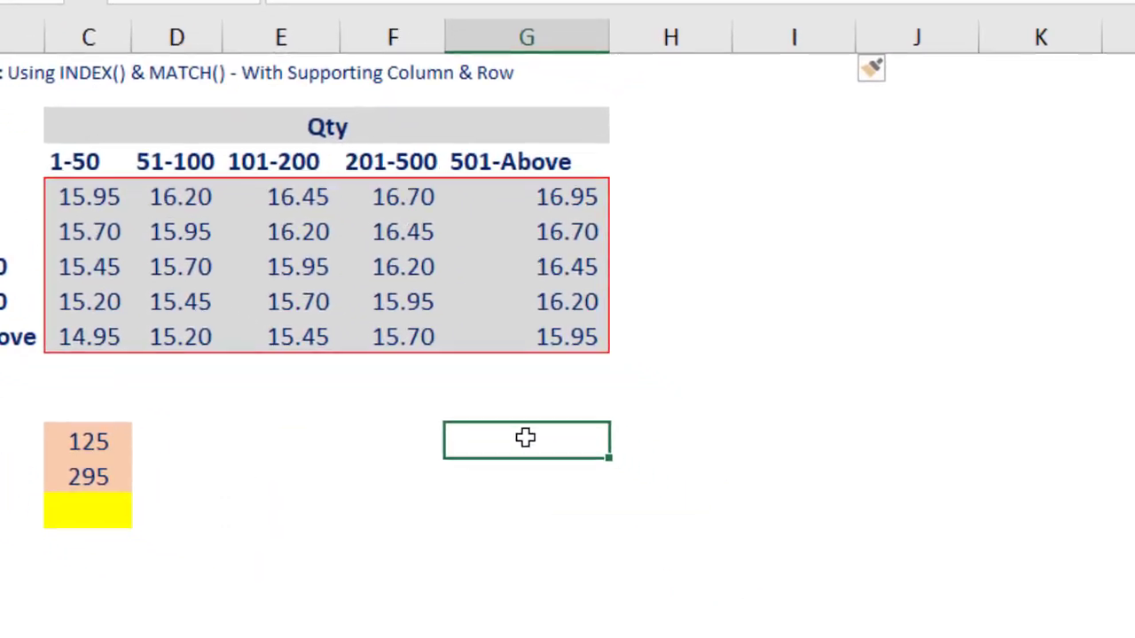
text(=inde)
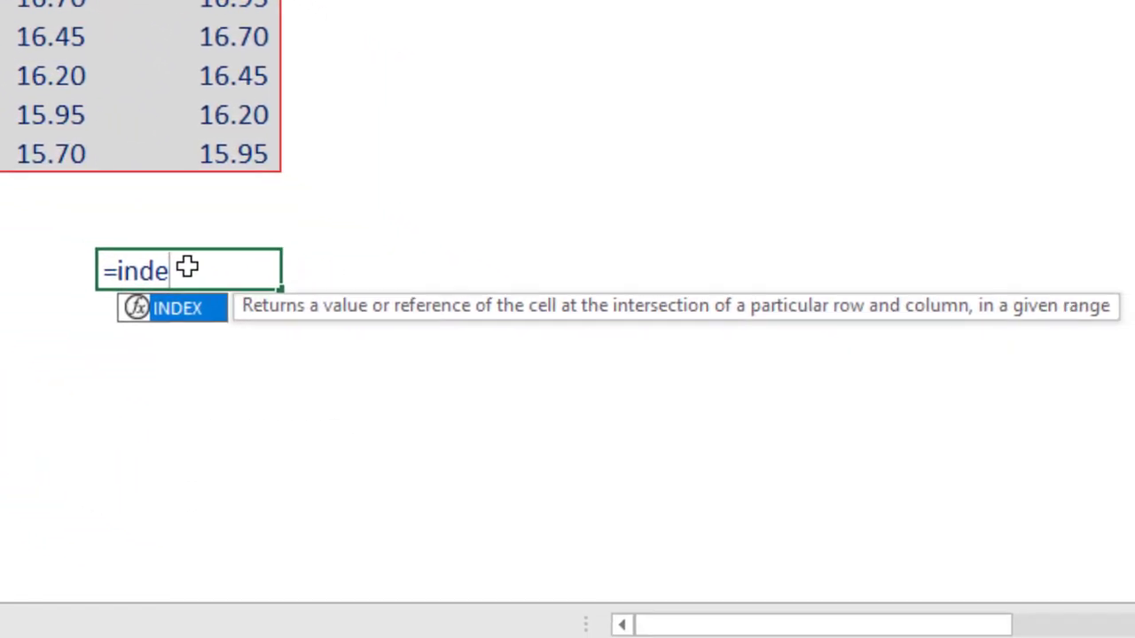
key(Tab)
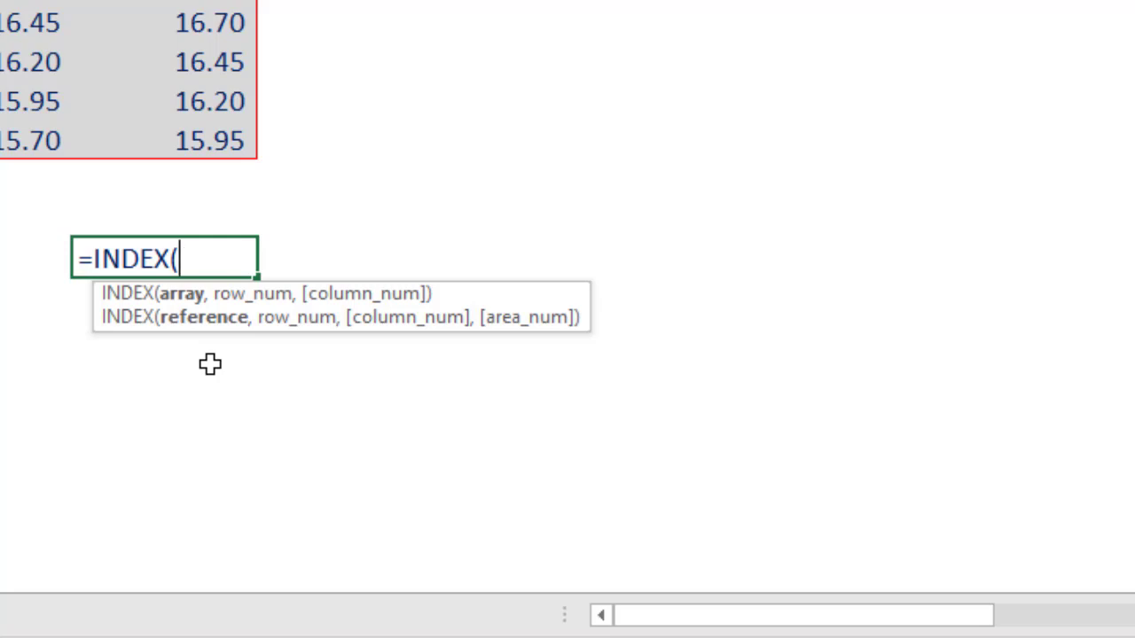
key(Escape)
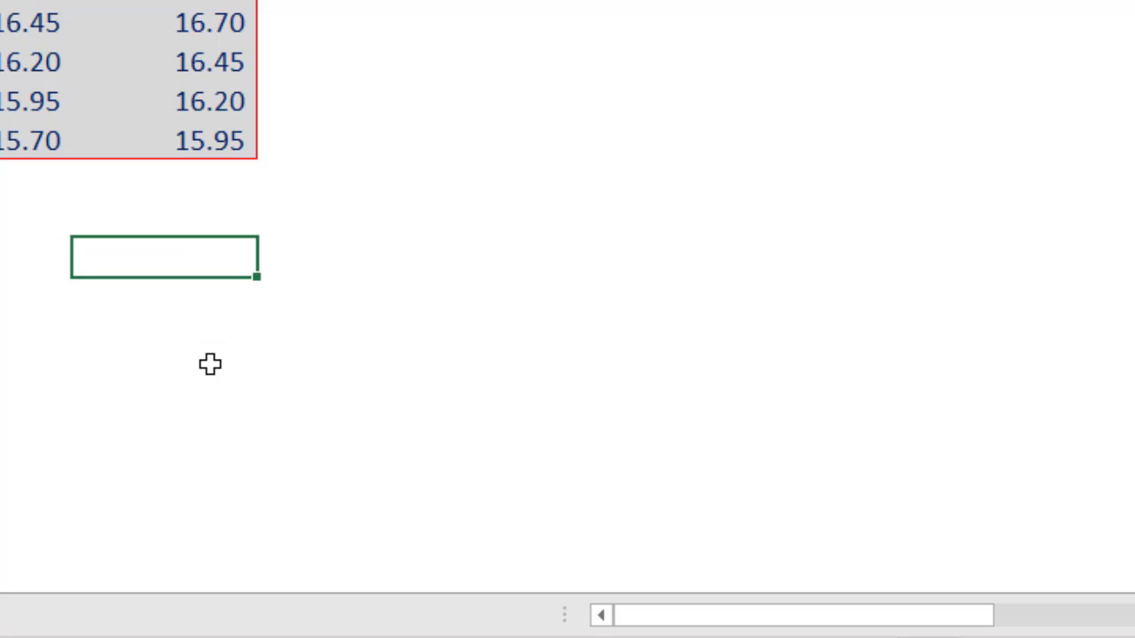
Step: Label cells G12 to G14 with the INDEX arguments Array, Row_num and Column_num
text(Array)
key(Return)
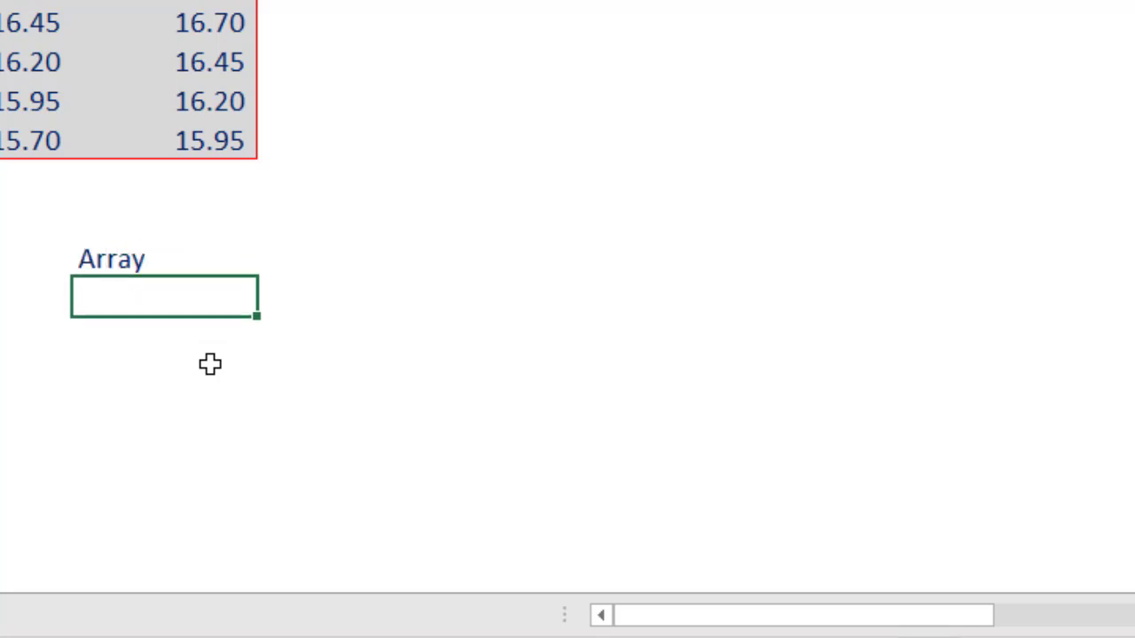
text(Row)
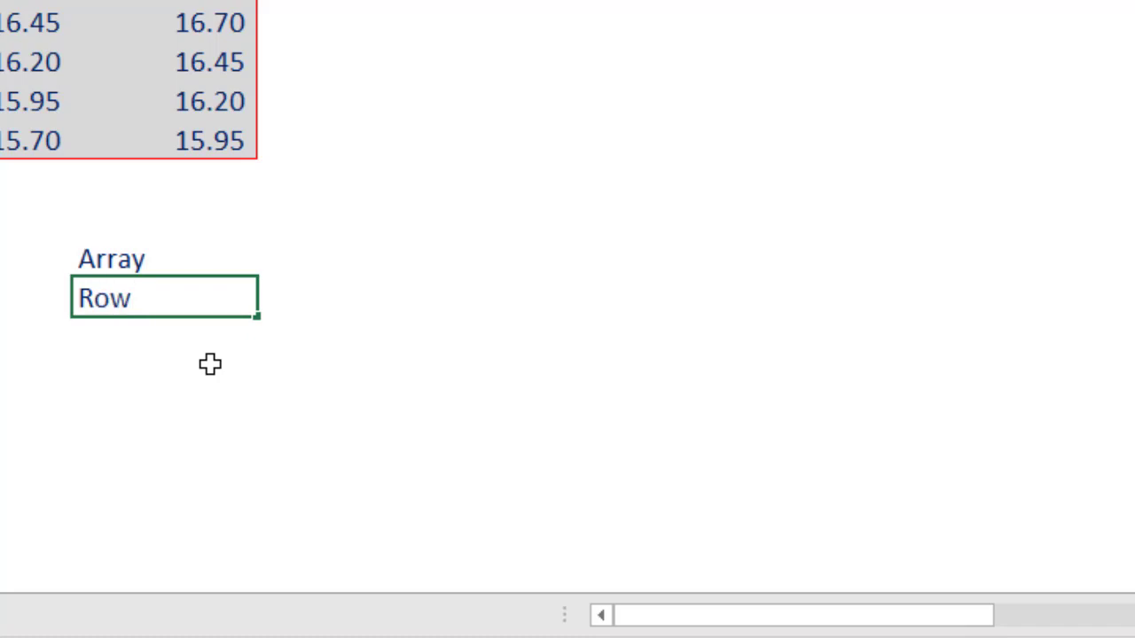
text(_num)
key(Return)
text(Column_)
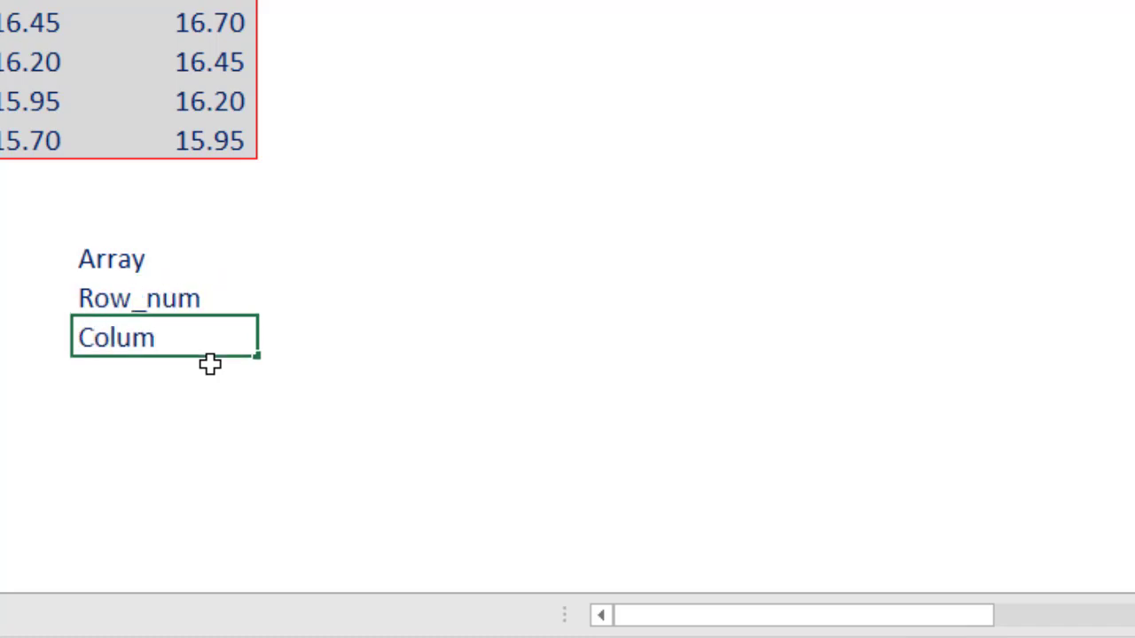
text(num)
key(Return)
key(Up)
key(Up)
key(Up)
key(Right)
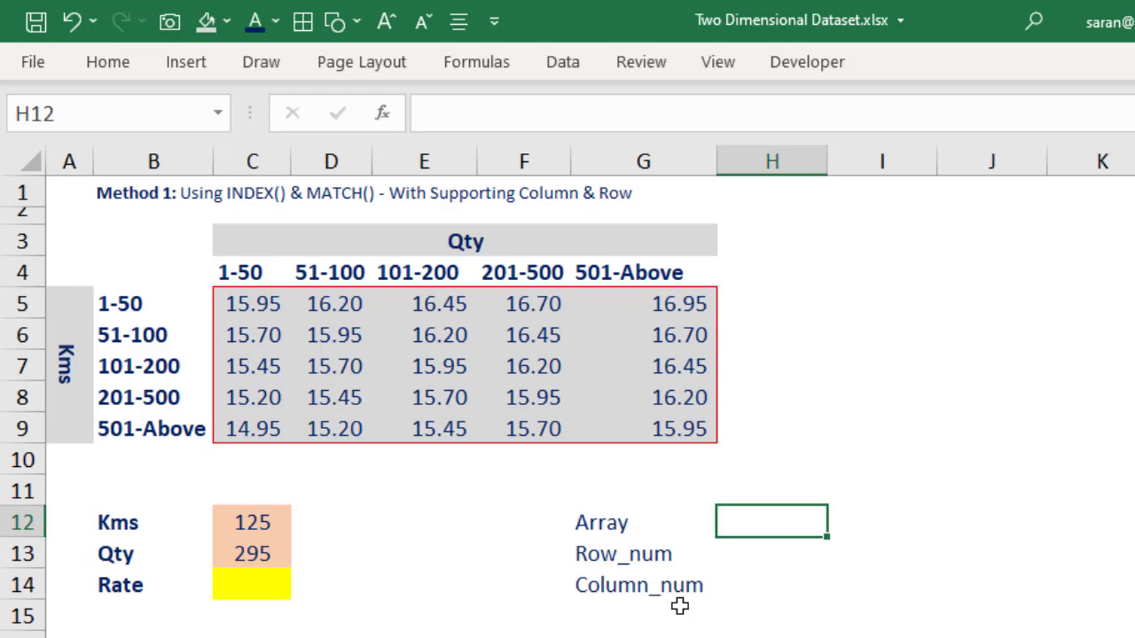
Step: Name the rate table range C5:G9 Rate and check its reference in the Name Manager
drag(233, 292, 614, 417)
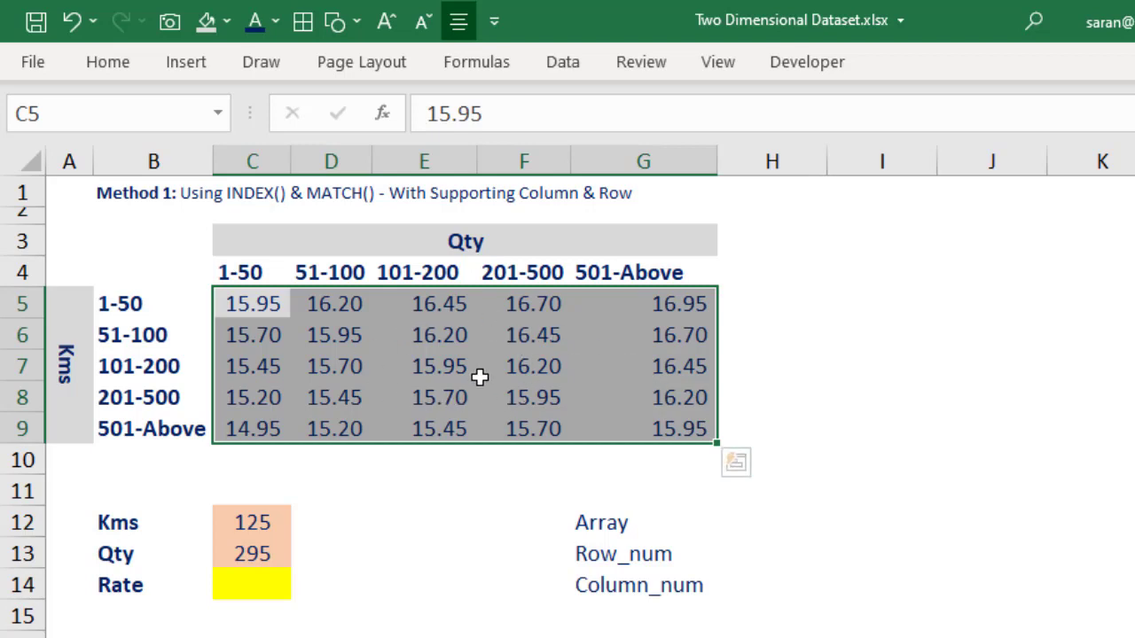
click(56, 110)
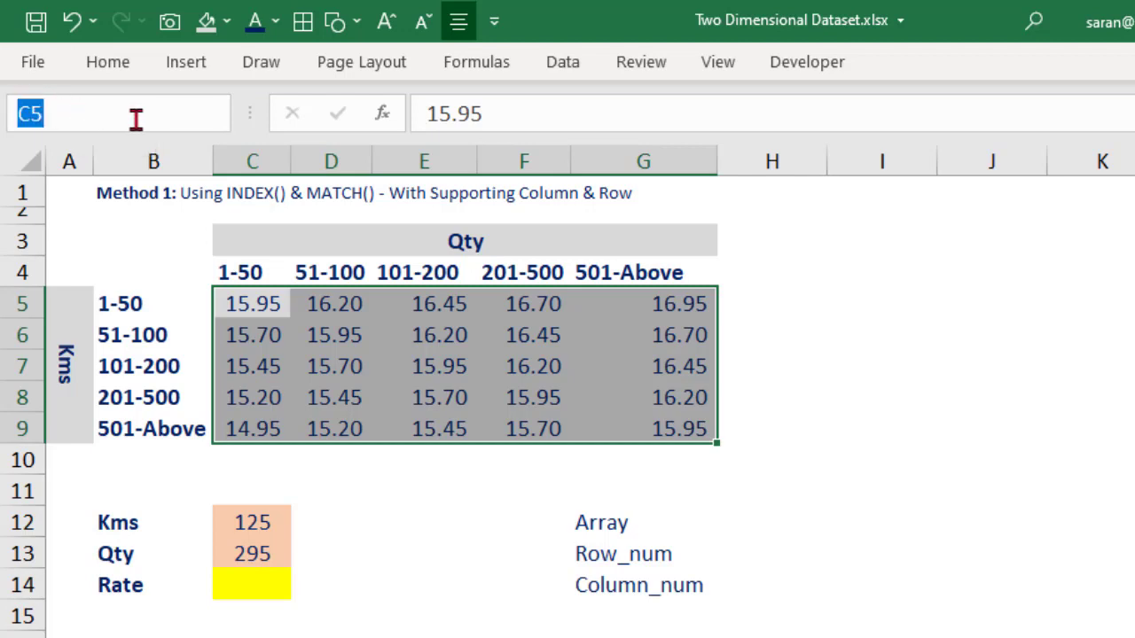
text(Rate)
key(Return)
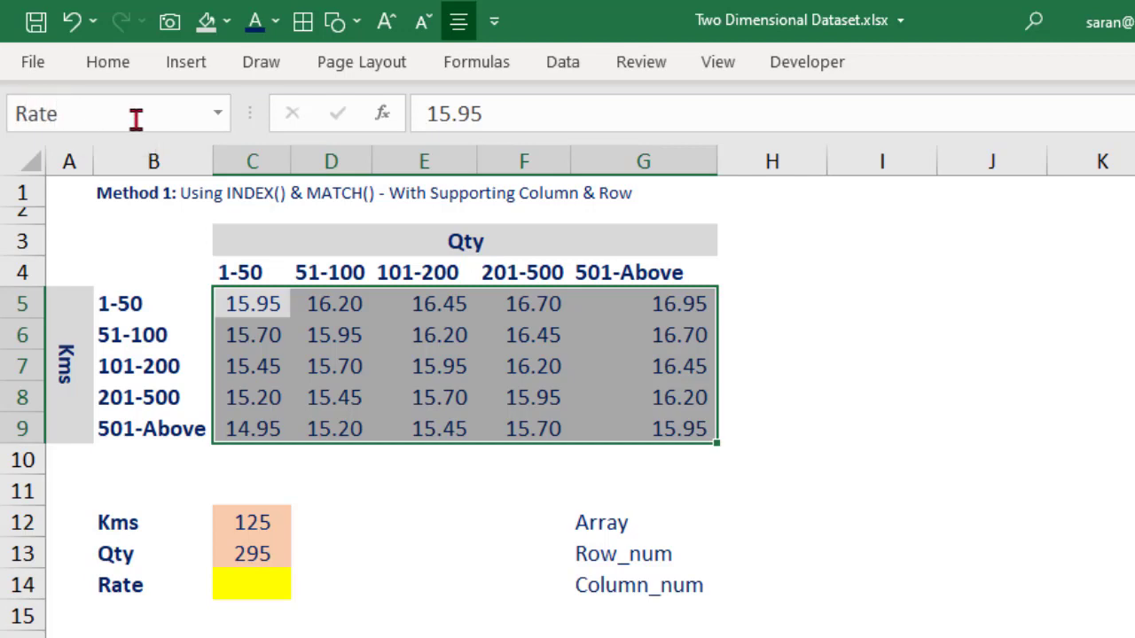
click(452, 68)
click(583, 100)
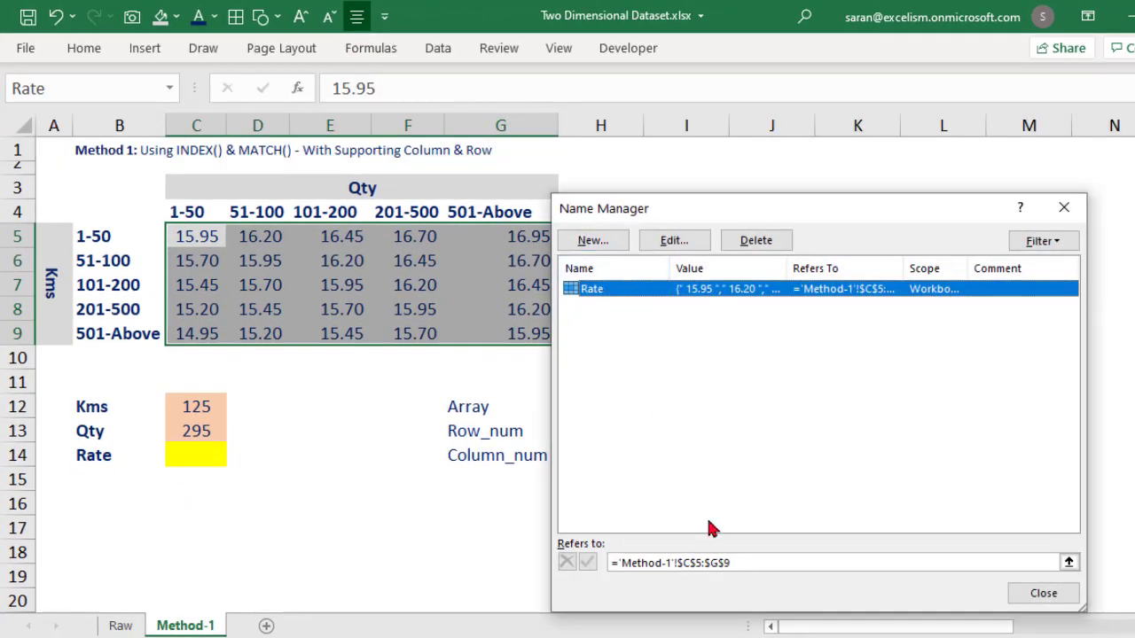
click(762, 565)
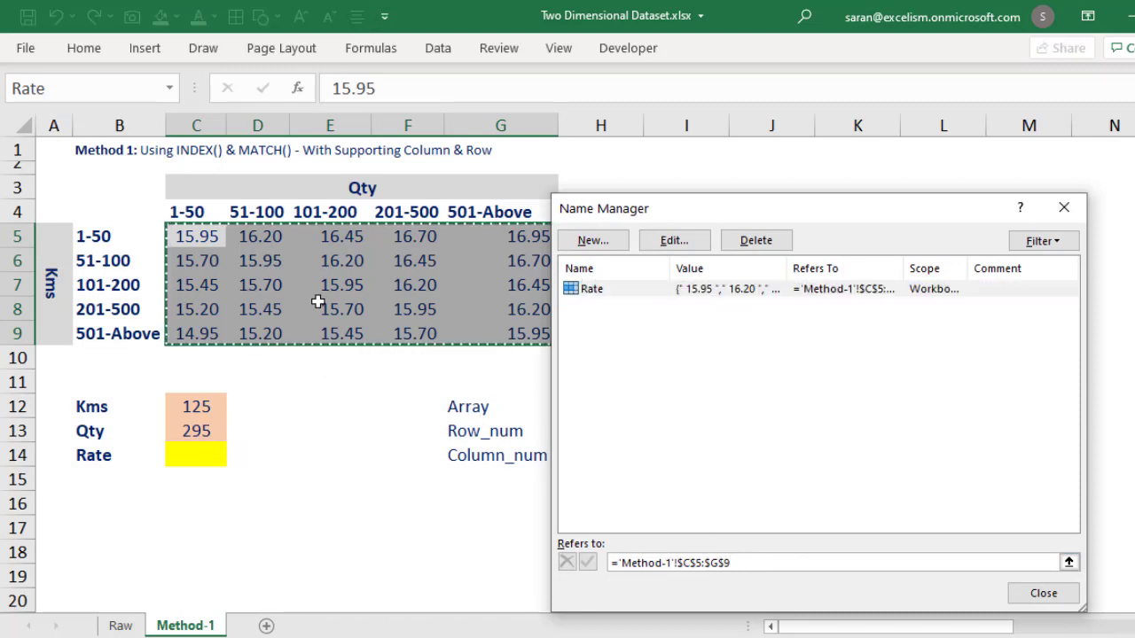
click(1044, 594)
Step: Enter Rate as the Array value in cell H12
click(554, 403)
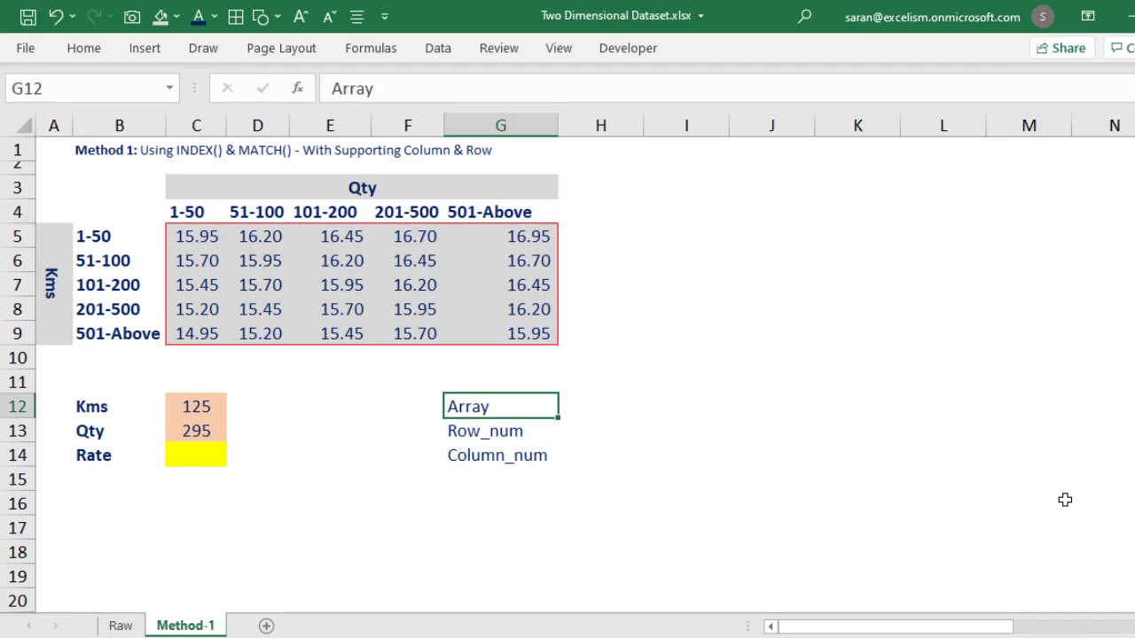
key(Right)
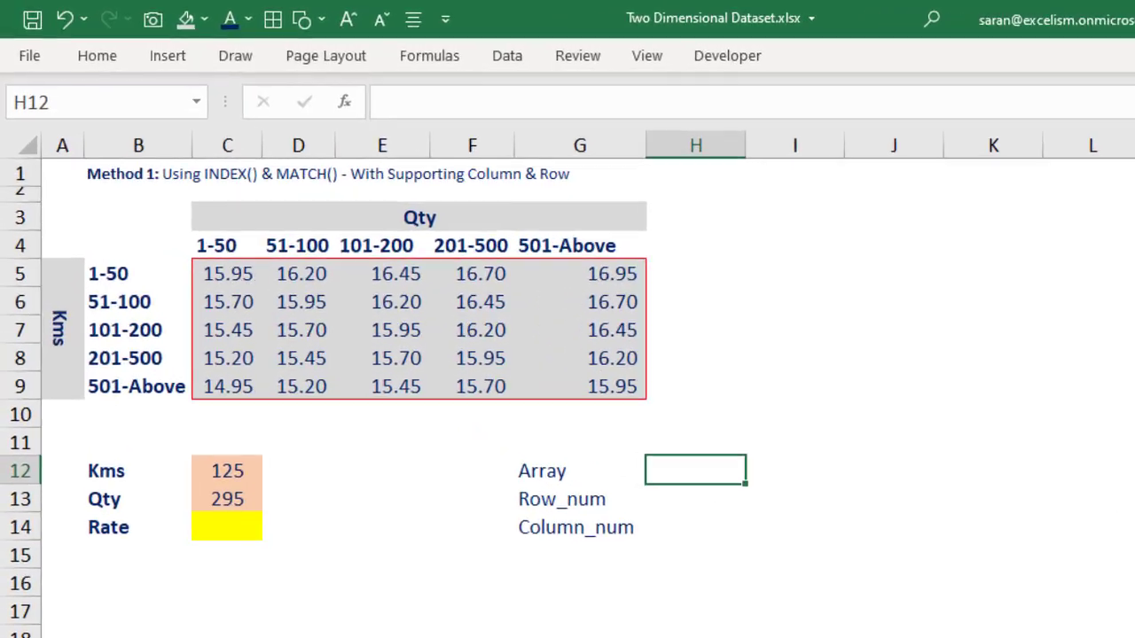
text(Rate)
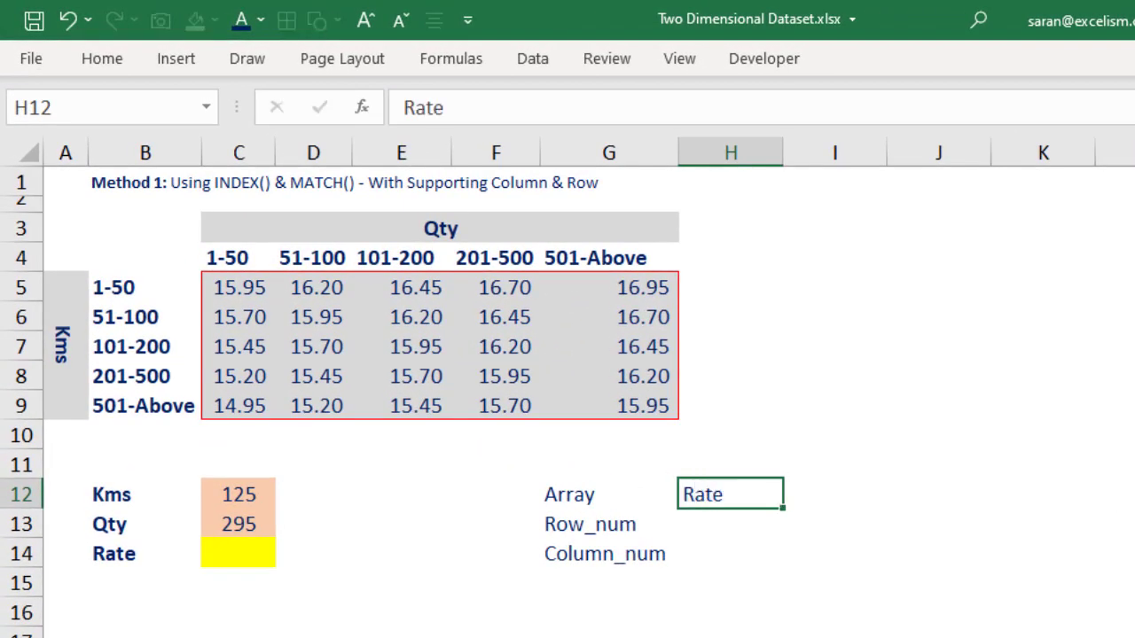
key(Return)
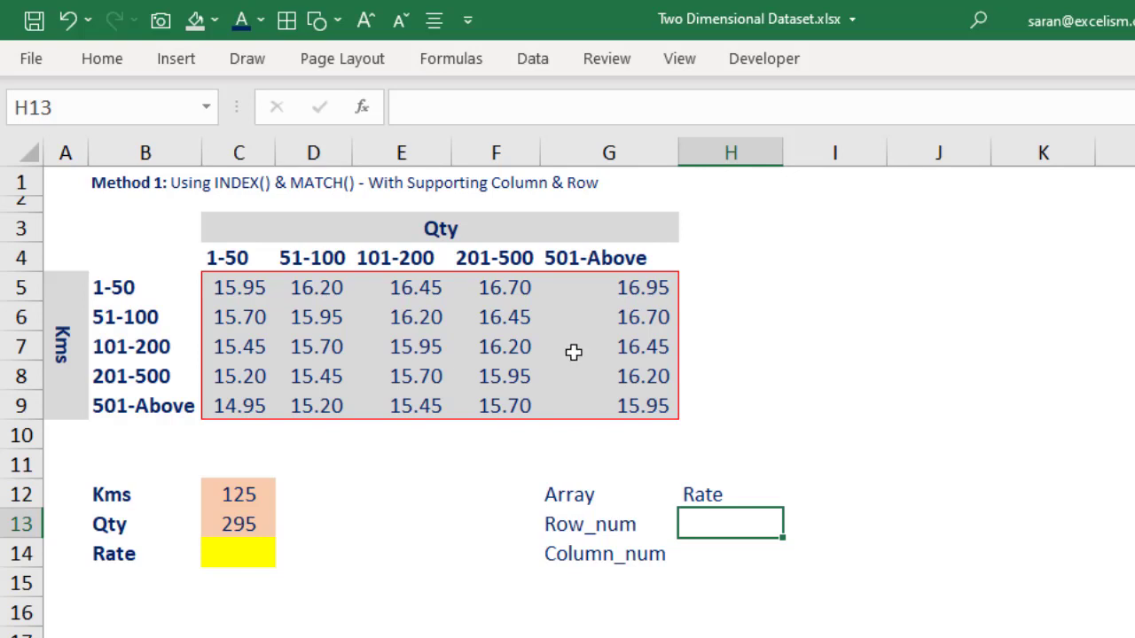
Step: Locate the table row matching the Kms value and enter 3 as Row_num in H13
click(243, 493)
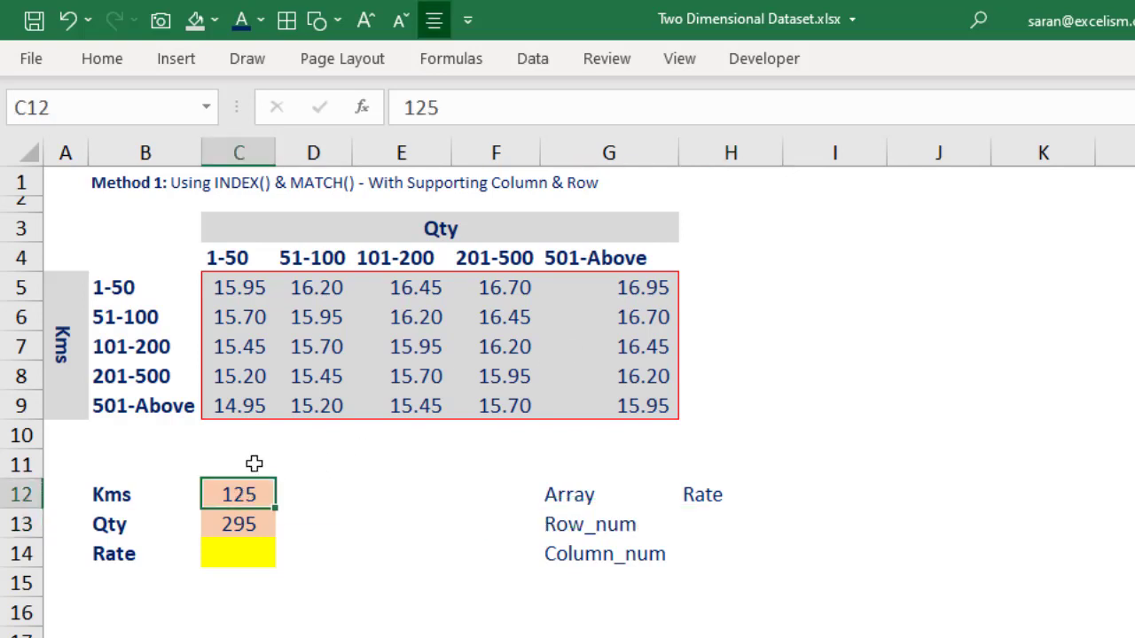
drag(224, 347, 668, 343)
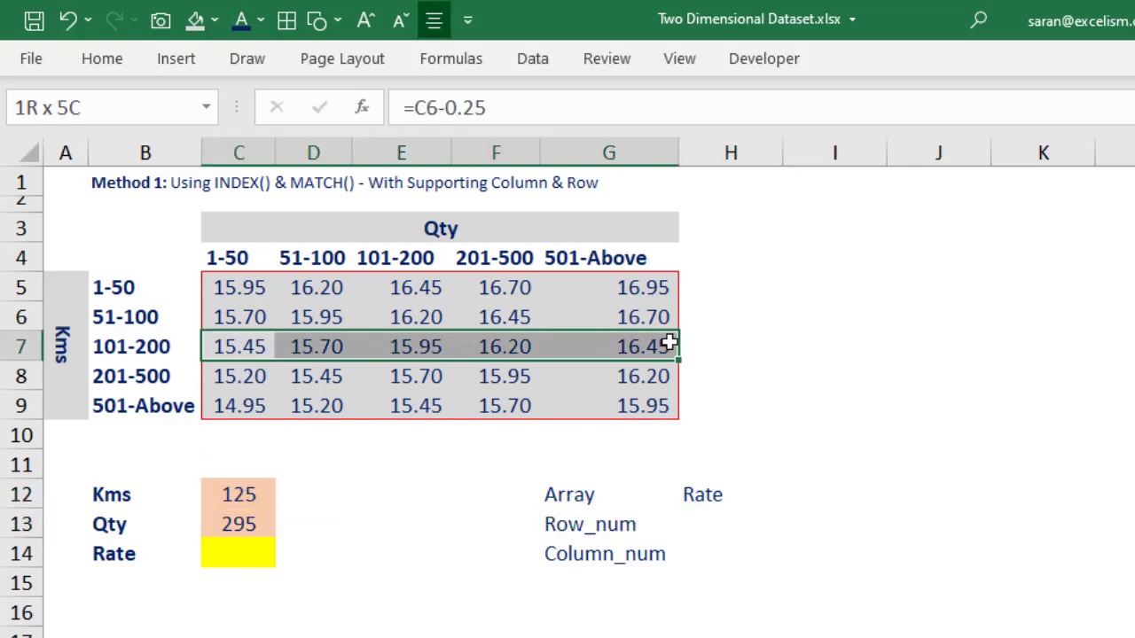
click(706, 529)
text(3)
key(Return)
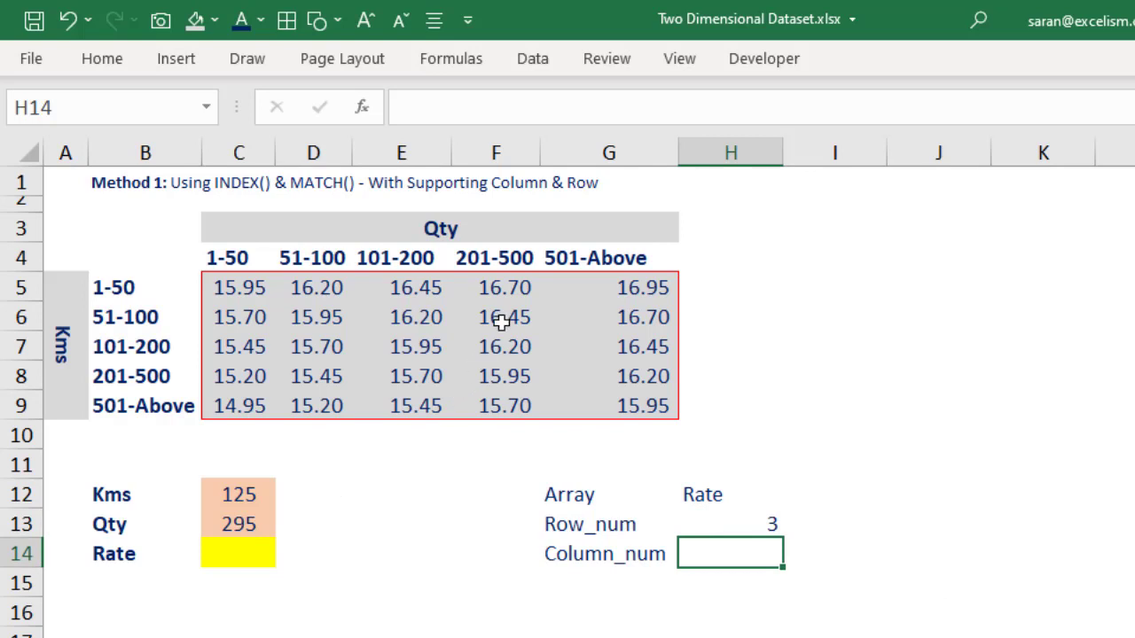
Step: Highlight the table's 201-500 Qty column and enter 4 as Column_num in H14
drag(501, 292, 495, 402)
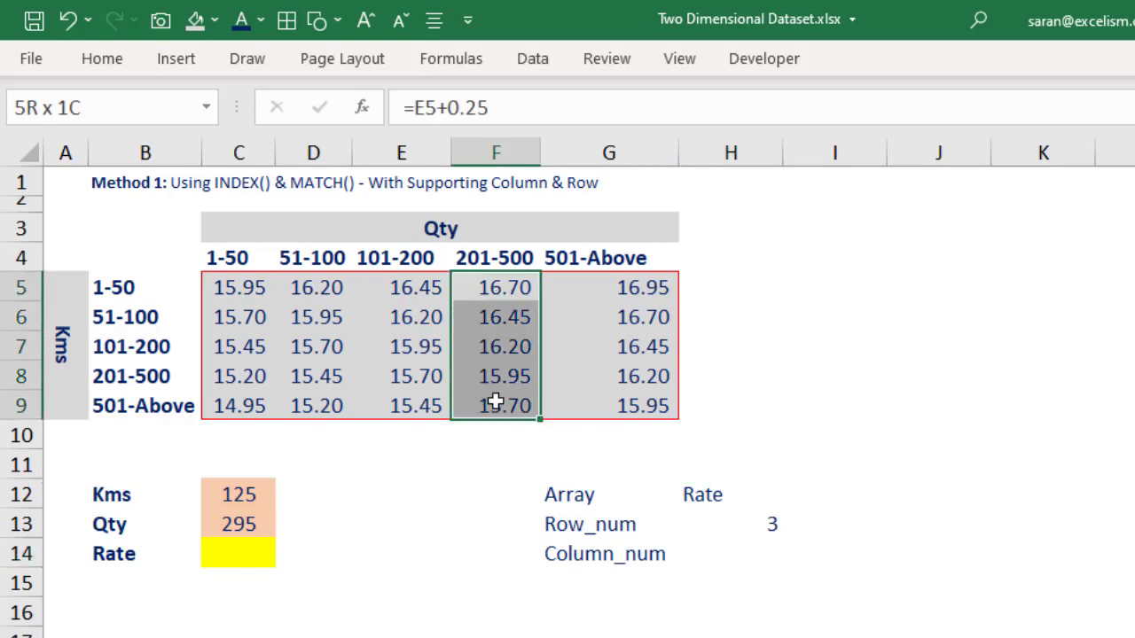
click(750, 559)
text(4)
key(Return)
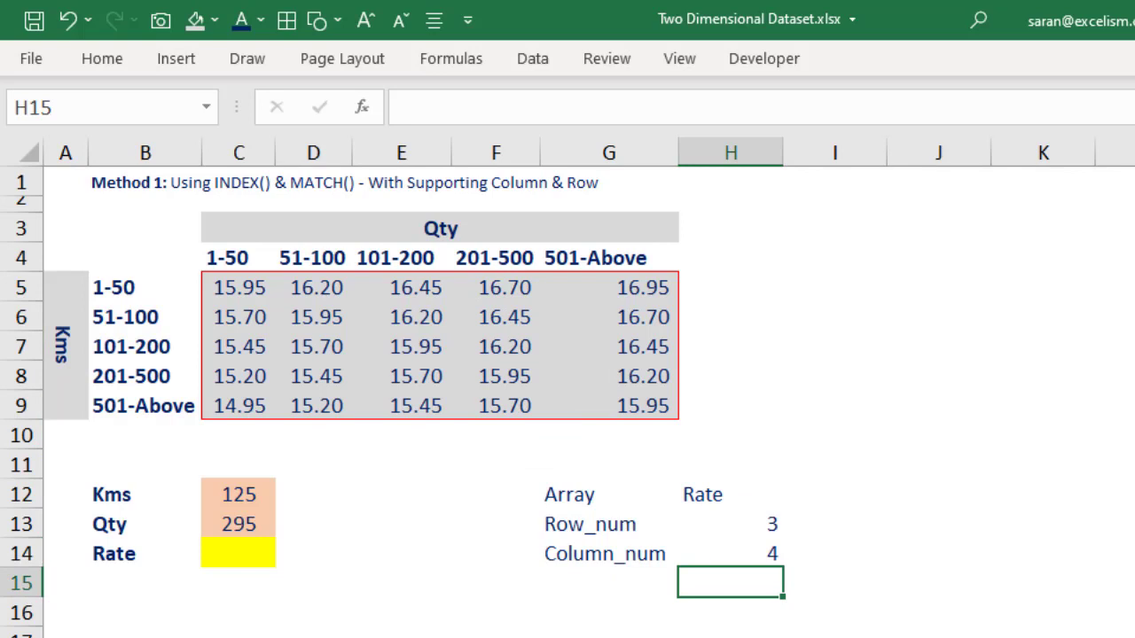
Step: Write the formula =INDEX(Rate,H13,H14) in the yellow Rate cell C14
click(233, 547)
text(=inde)
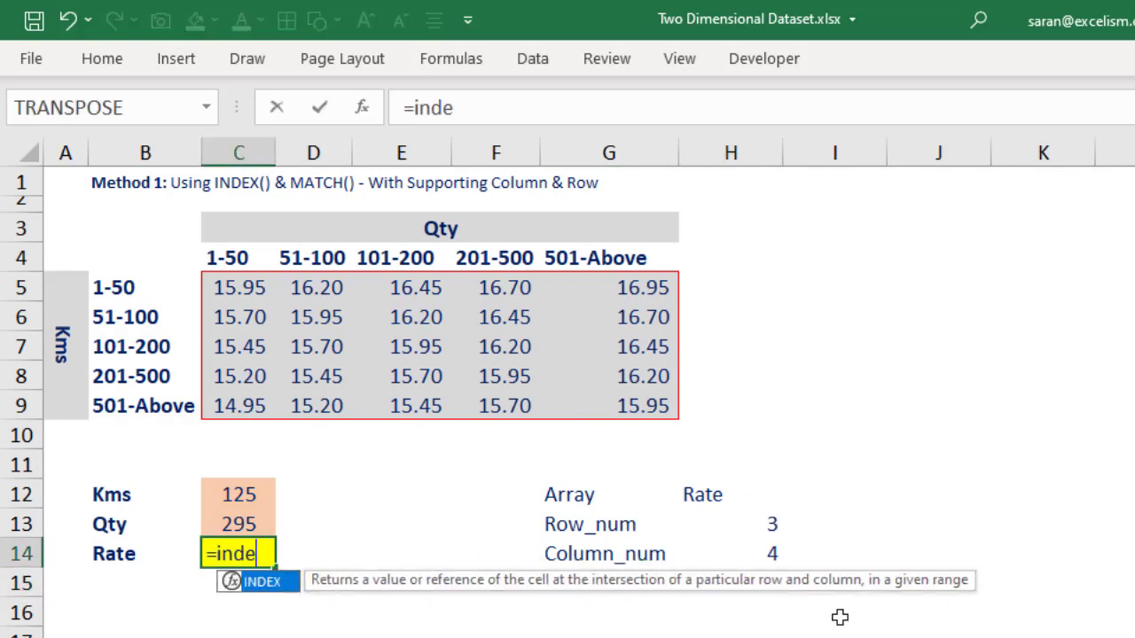
key(Tab)
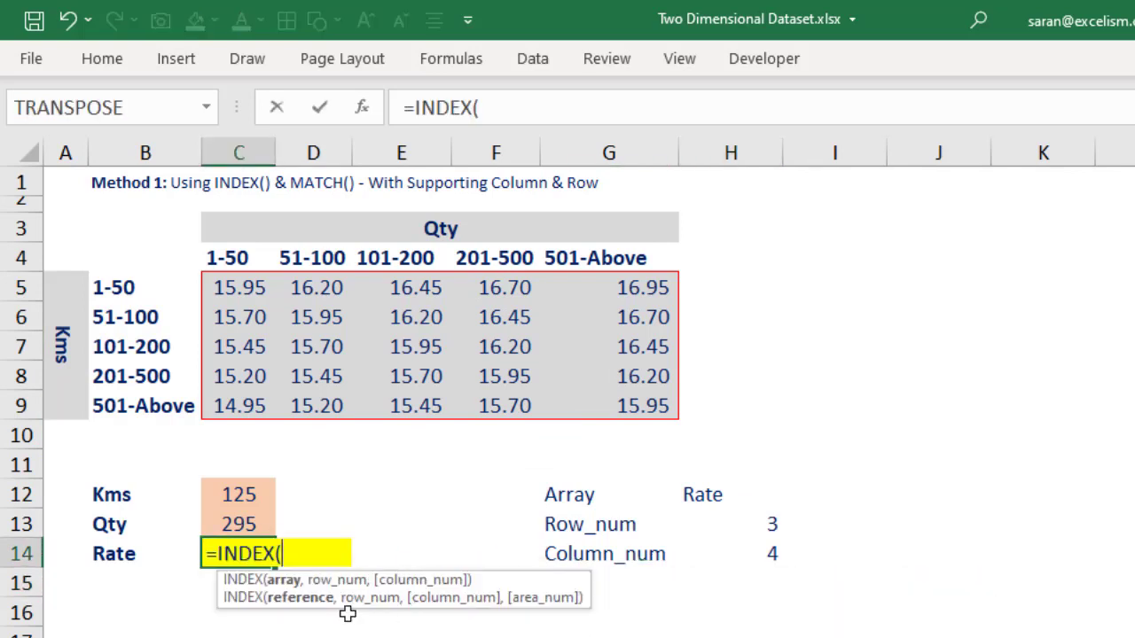
drag(232, 288, 628, 395)
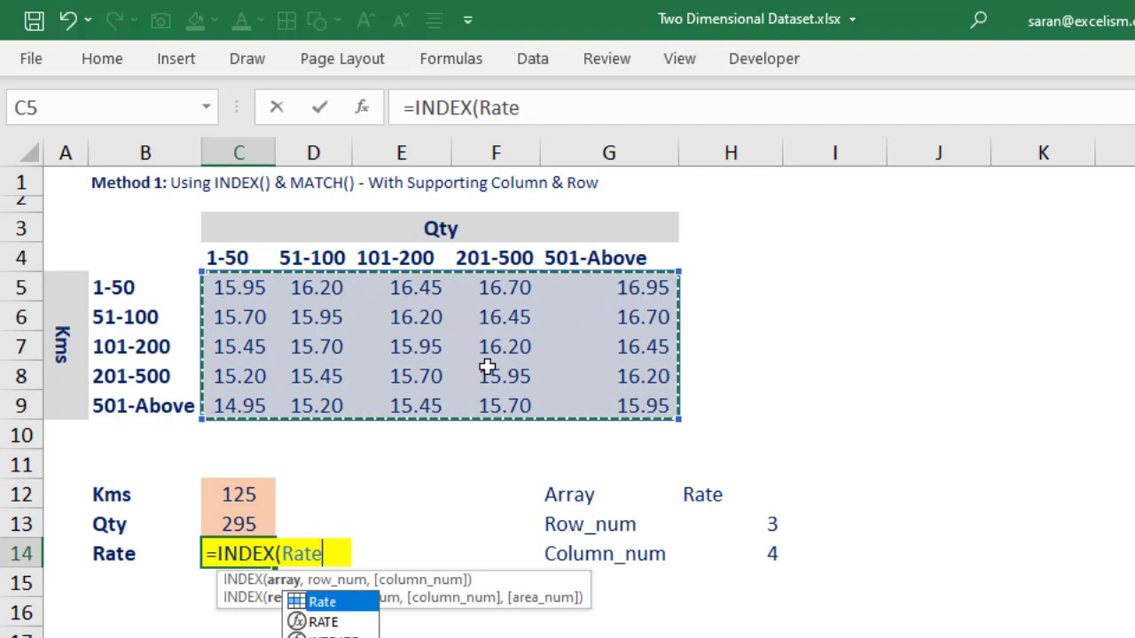
text(,)
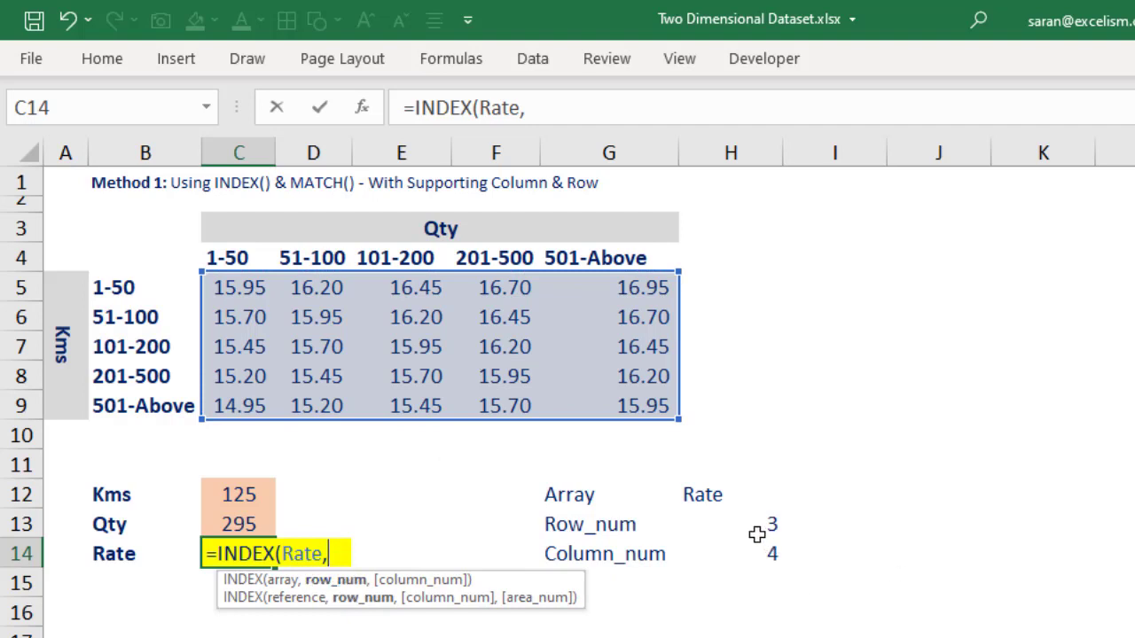
click(759, 534)
text(,)
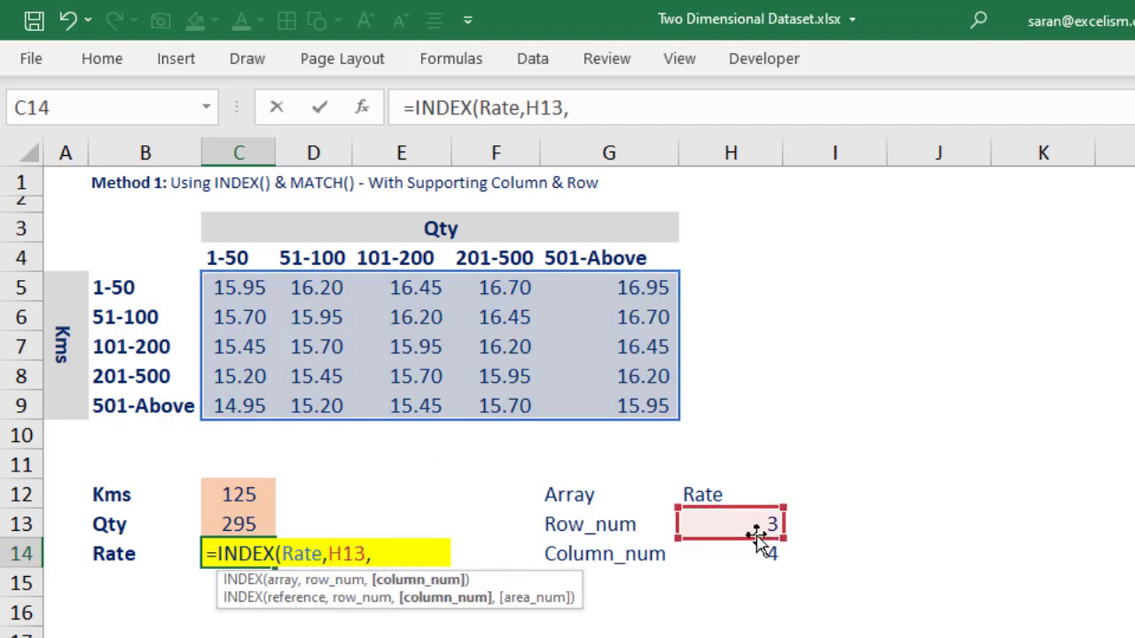
click(739, 557)
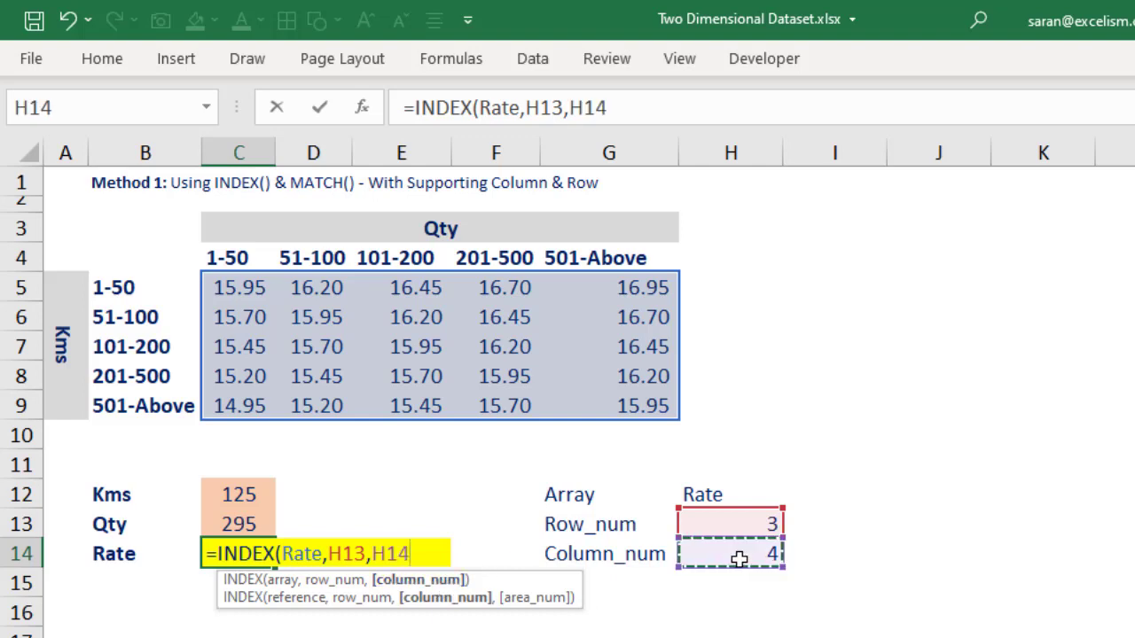
text())
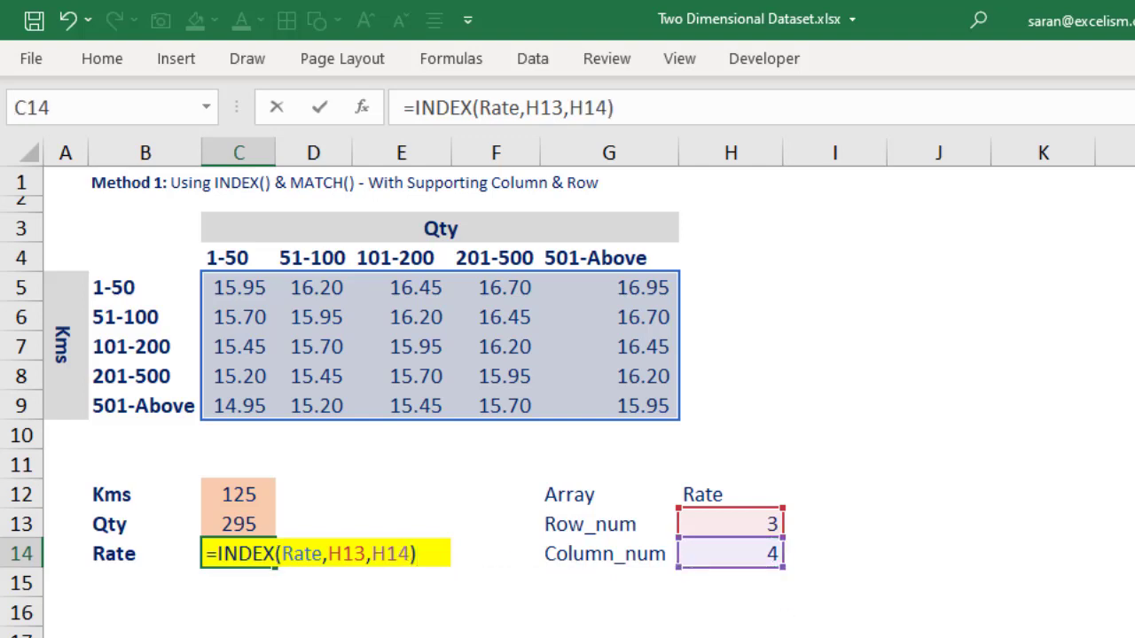
Step: Highlight the INDEX formula's array, row_num and column_num arguments in turn, and commit the formula in C14
click(299, 551)
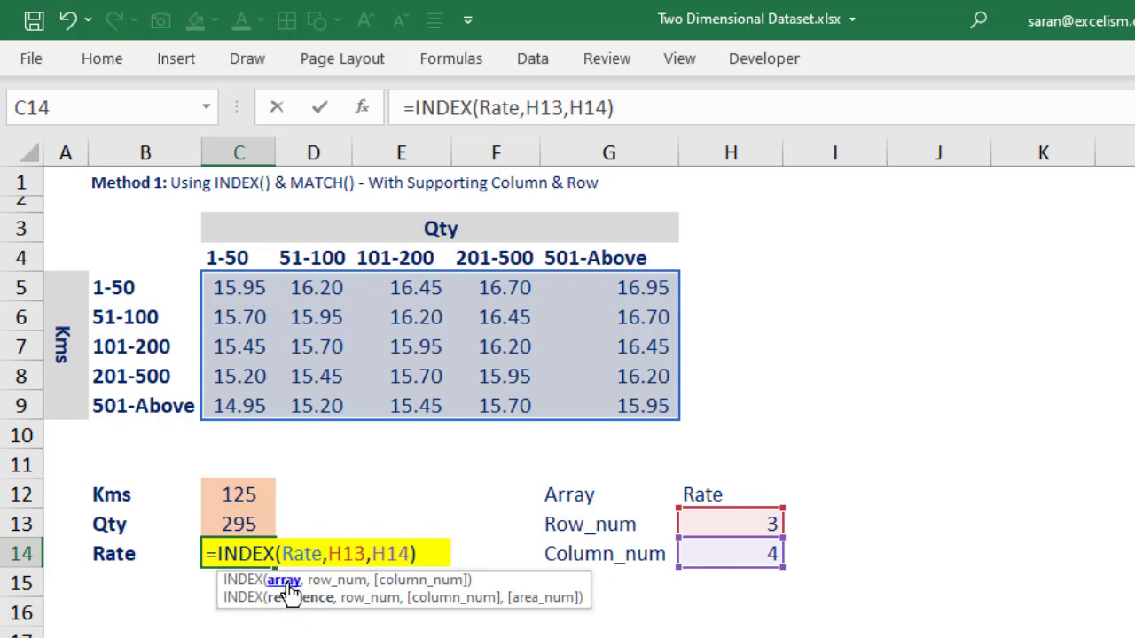
click(289, 583)
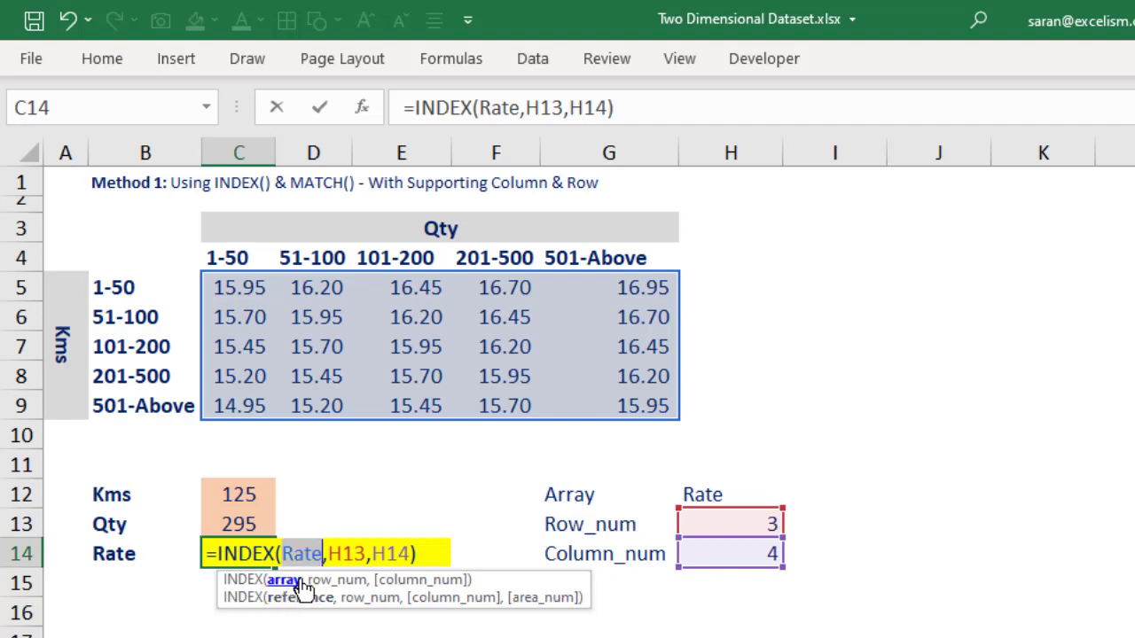
click(332, 581)
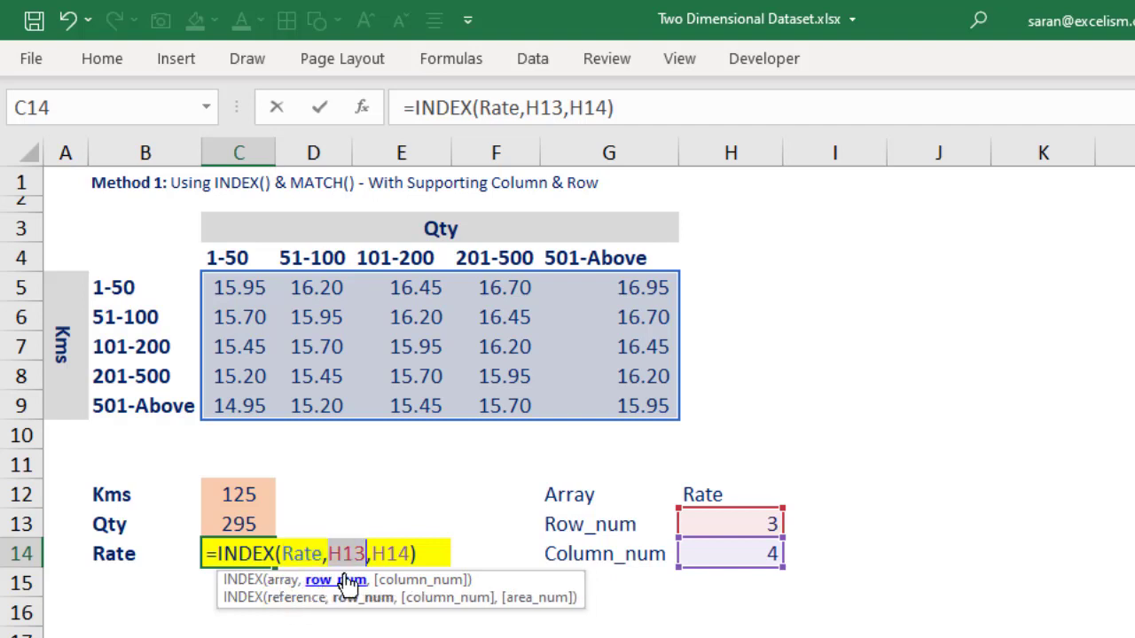
click(417, 583)
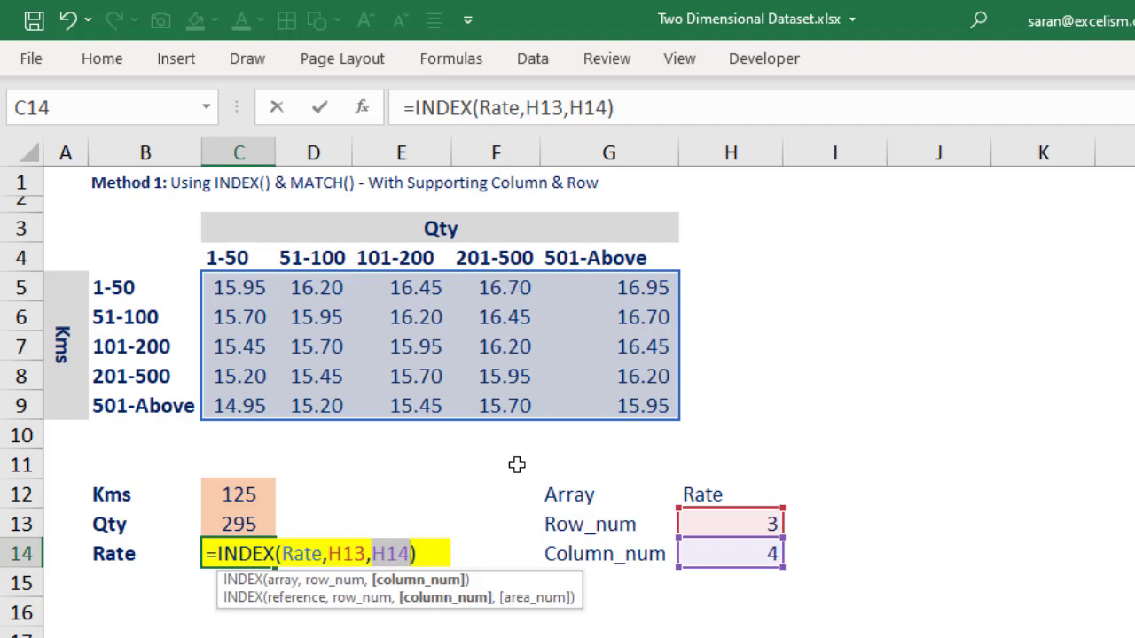
key(Return)
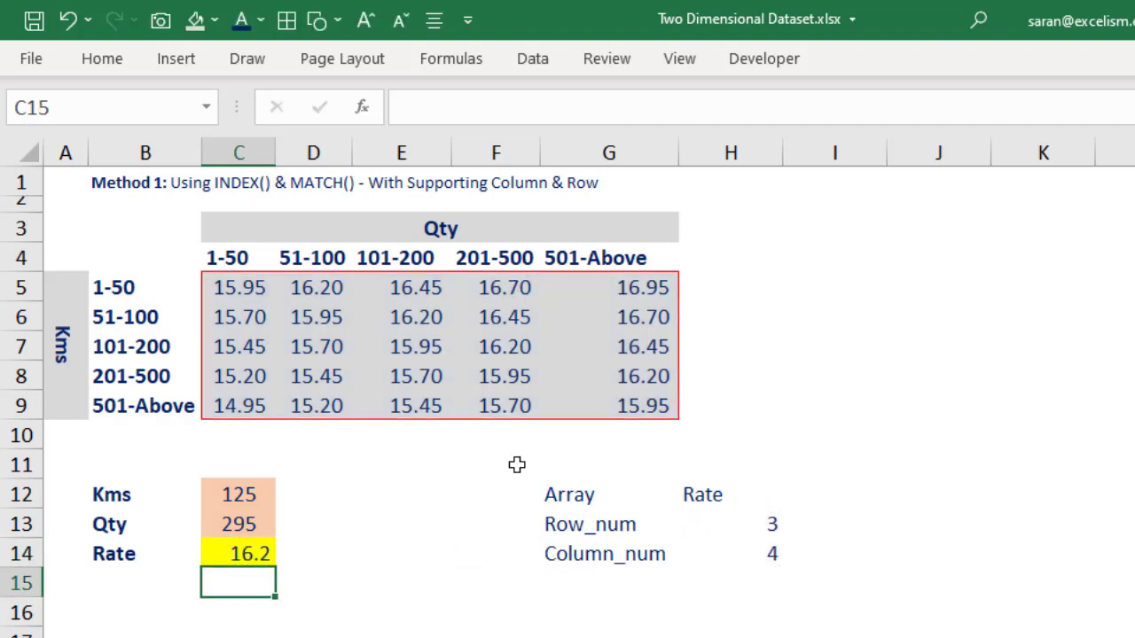
Step: Show the yellow Rate cell C14 with two decimal places
click(262, 554)
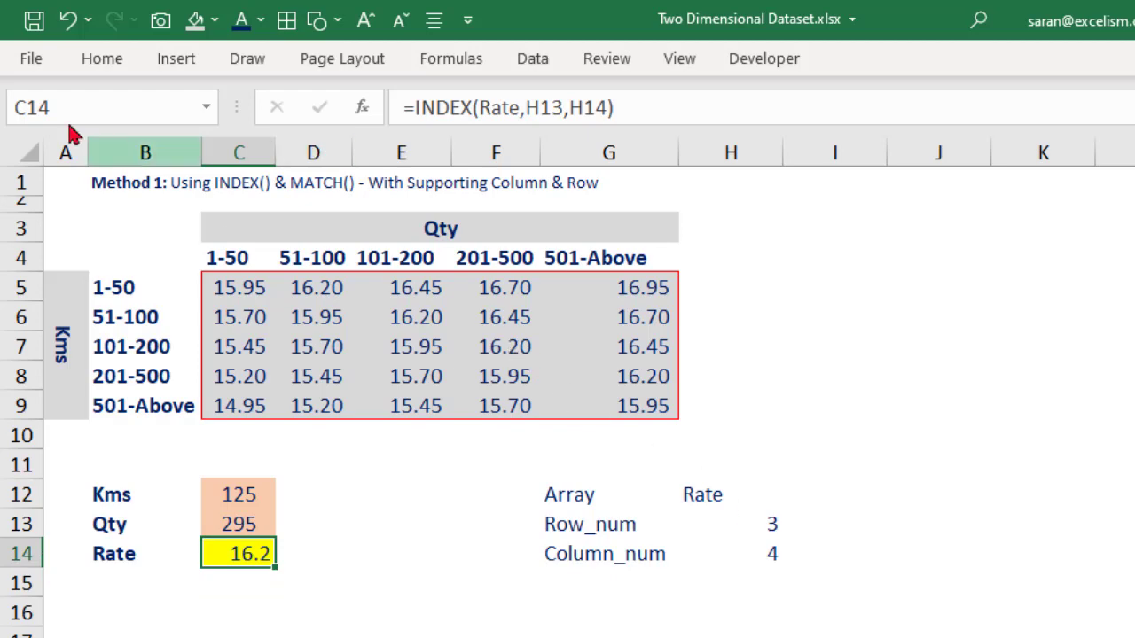
click(93, 68)
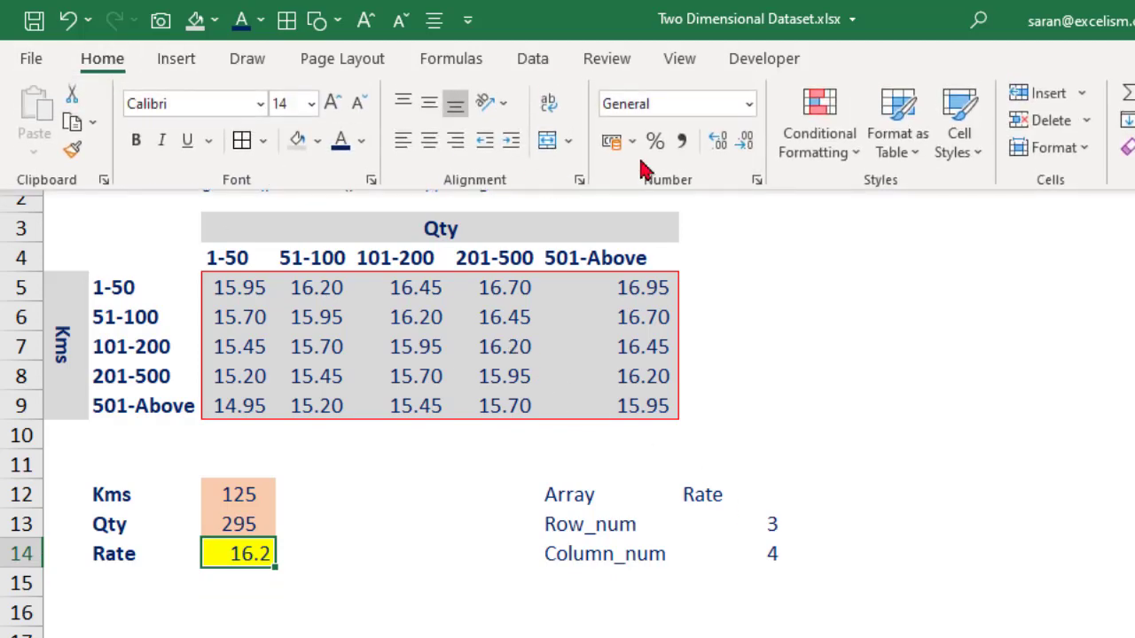
click(718, 142)
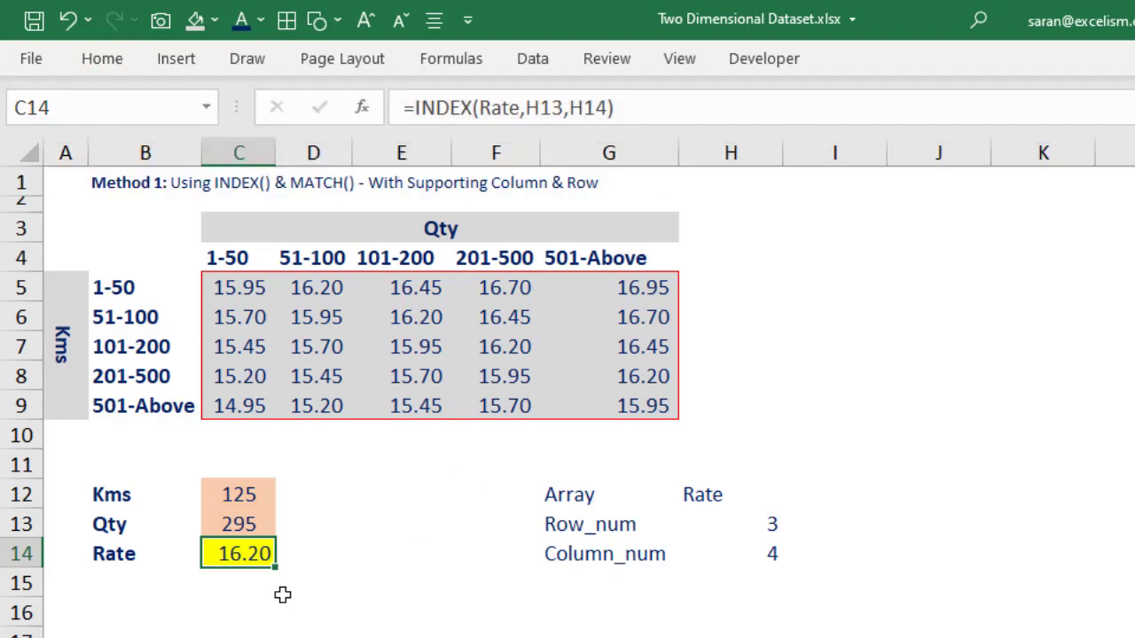
Step: Change the lookup inputs to 25 for Kms in C12 and 595 for Qty in C13
click(264, 497)
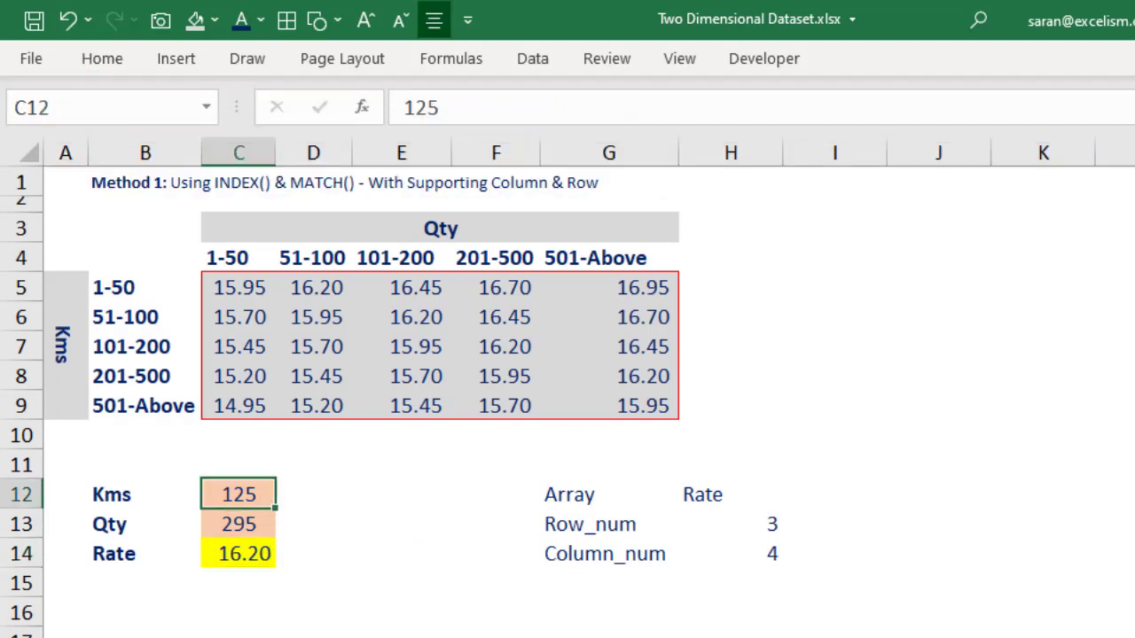
text(25)
key(Return)
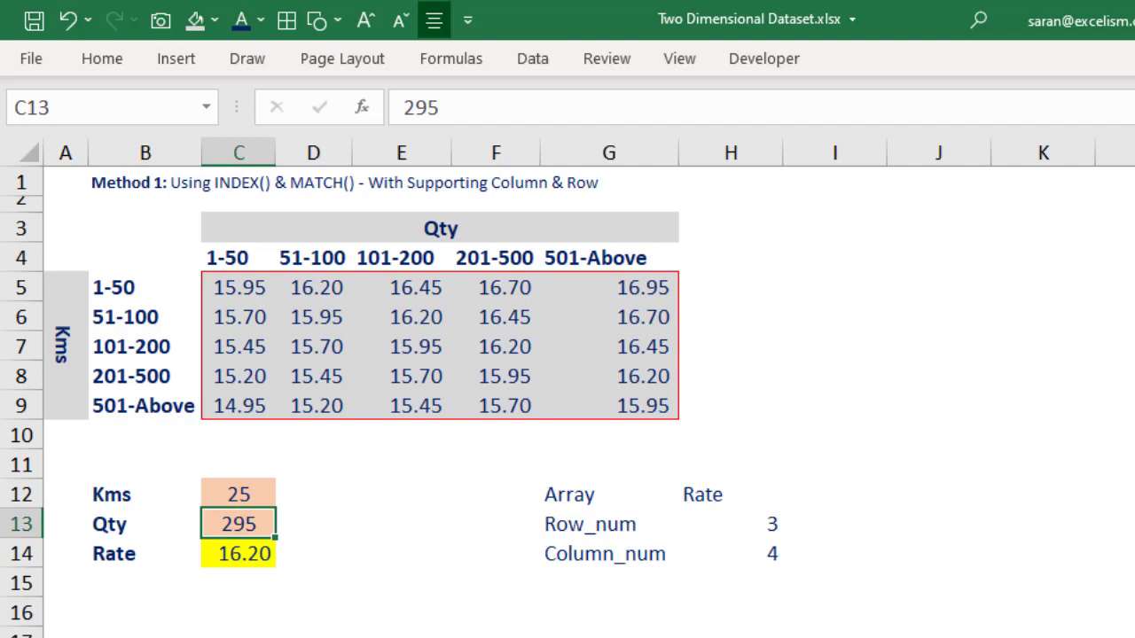
text(595)
key(Return)
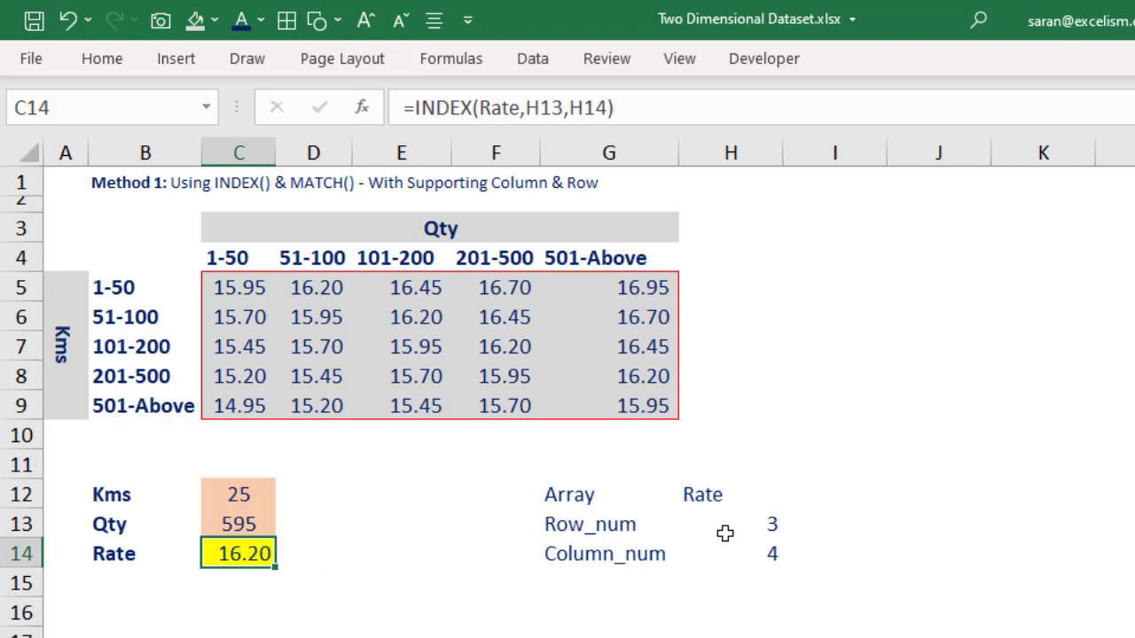
Step: Compare the Kms and Qty inputs with the Row_num and Column_num cells, and check which cells the Rate formula references
click(727, 532)
click(736, 559)
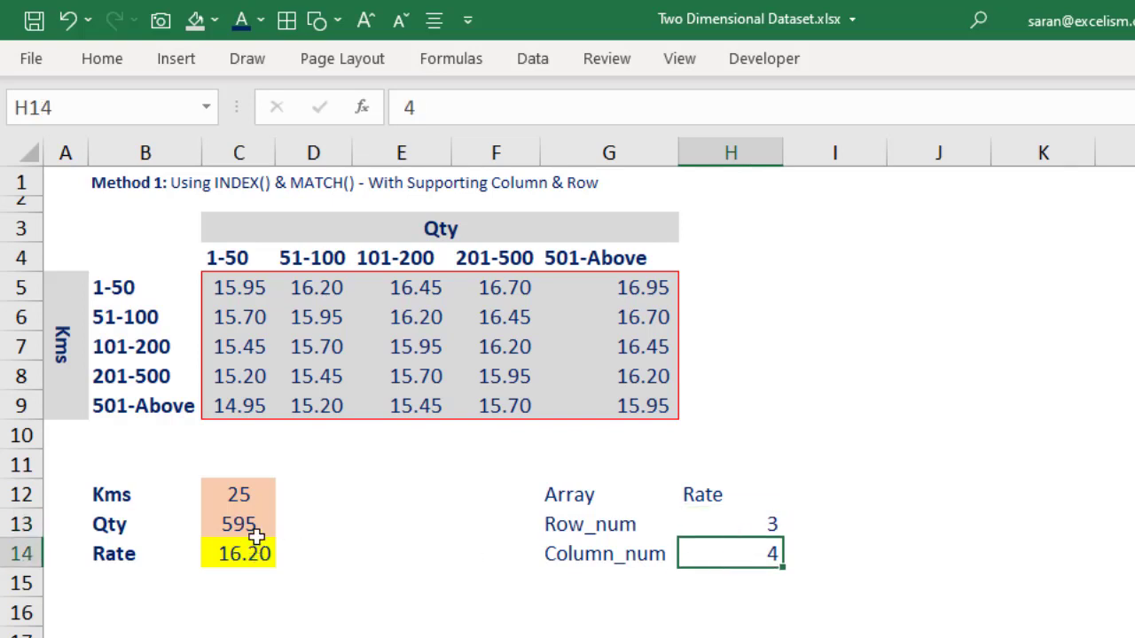
click(255, 501)
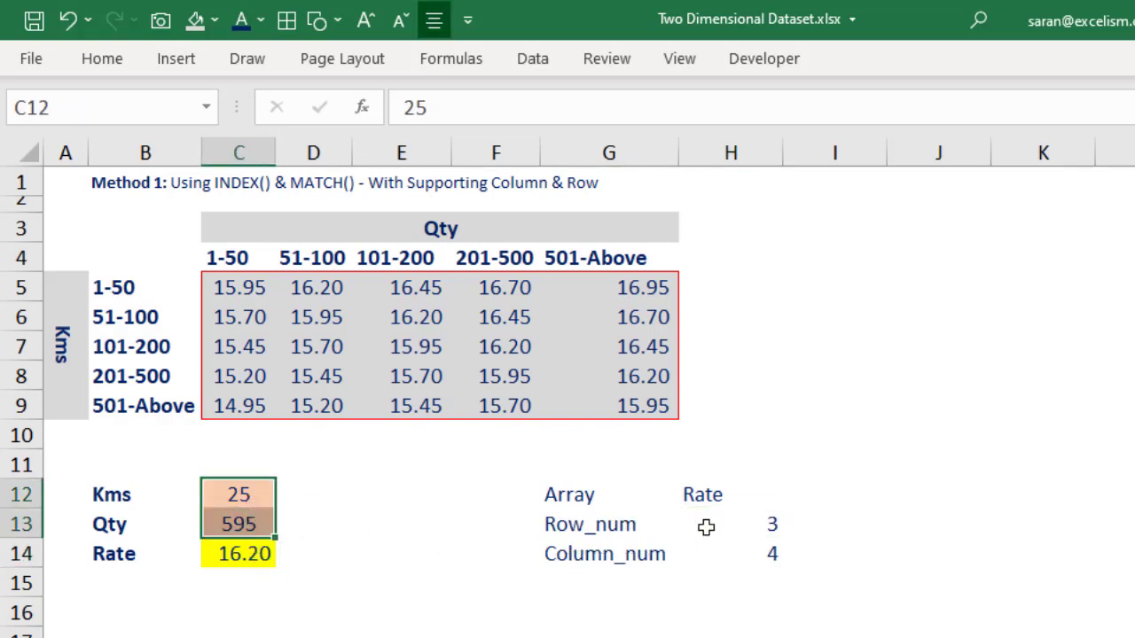
click(741, 522)
click(750, 562)
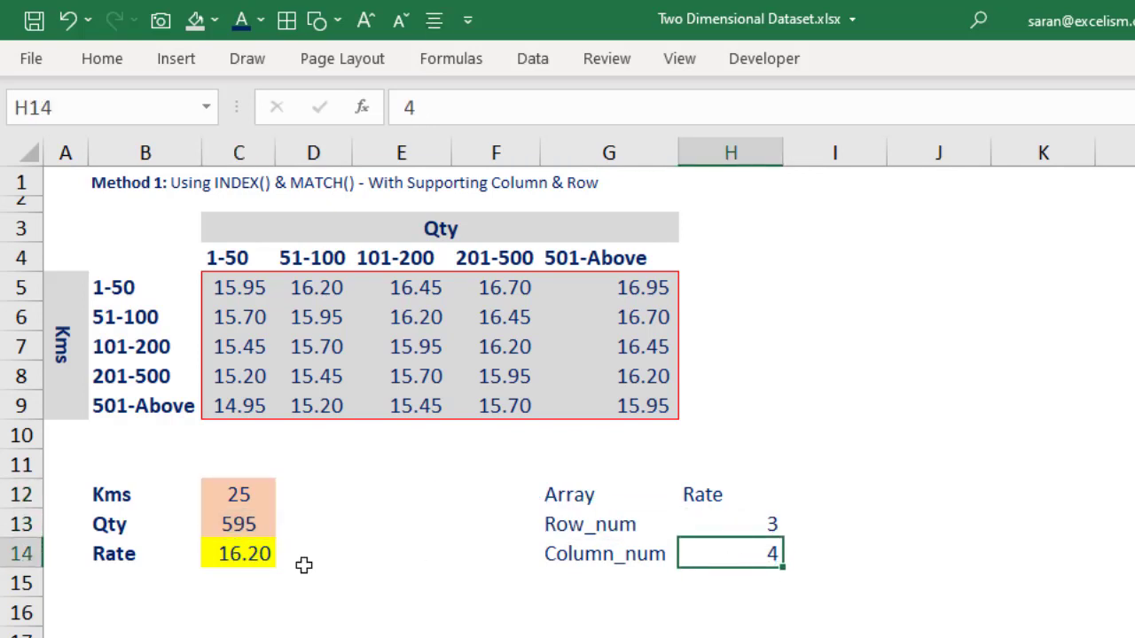
double_click(247, 564)
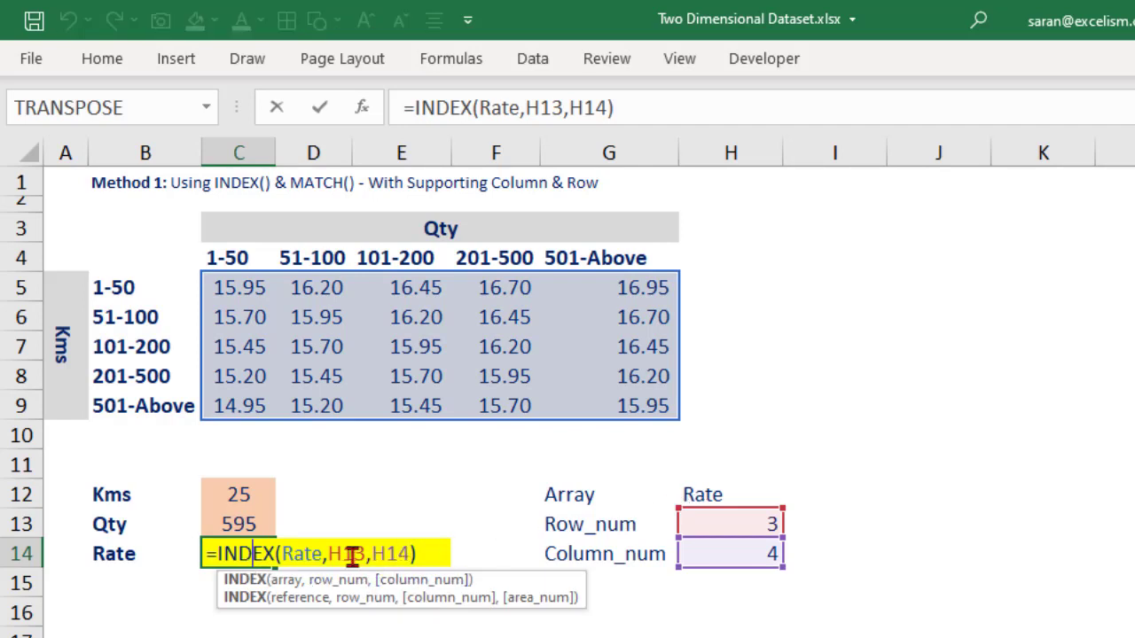
key(Return)
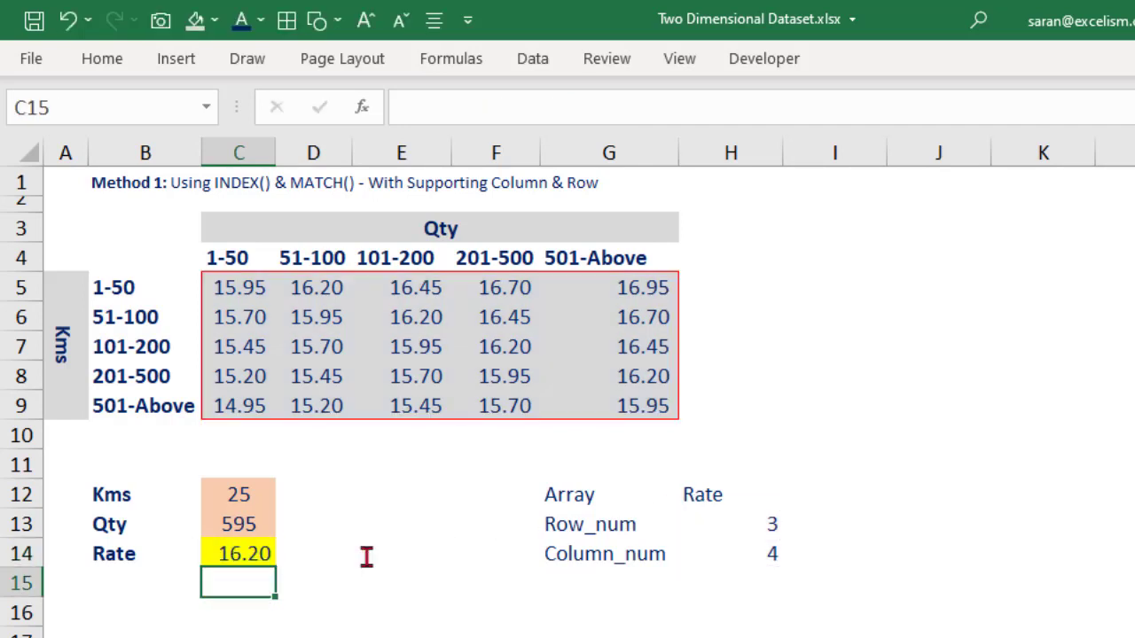
drag(747, 525, 745, 548)
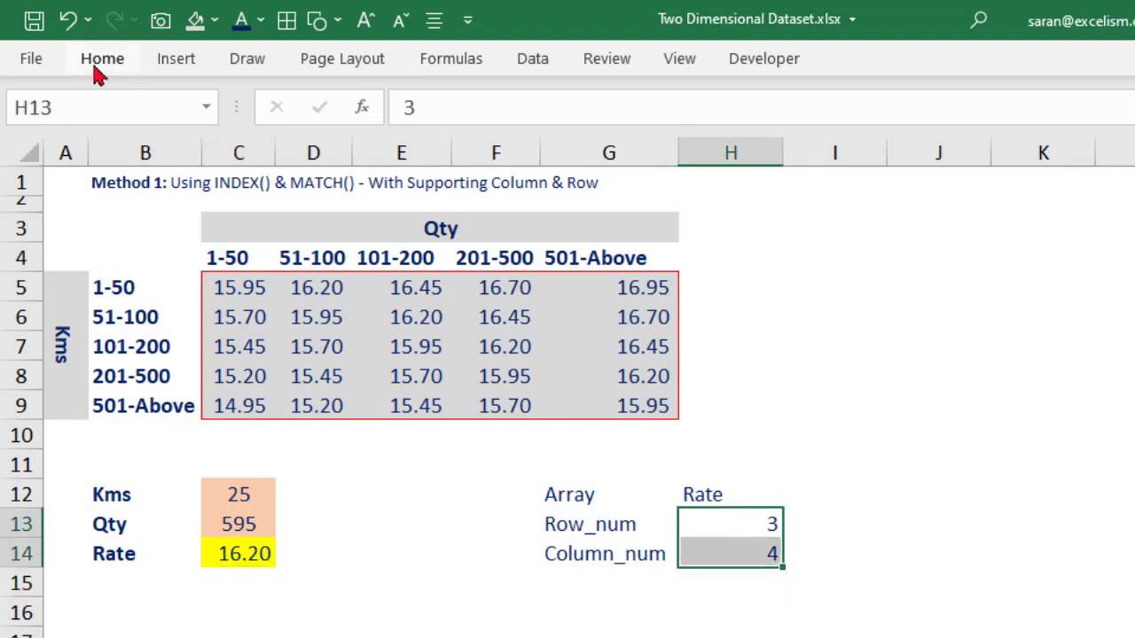
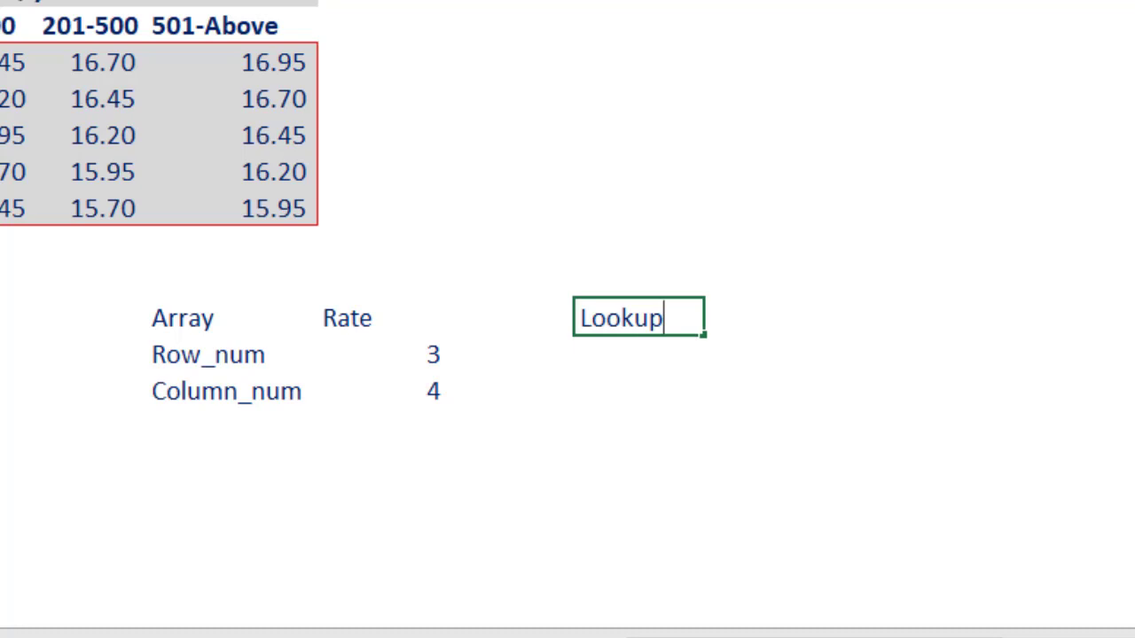
Step: Finish the label Lookup_value in J12 and autofit the column width to it
text(_value)
key(Return)
key(Up)
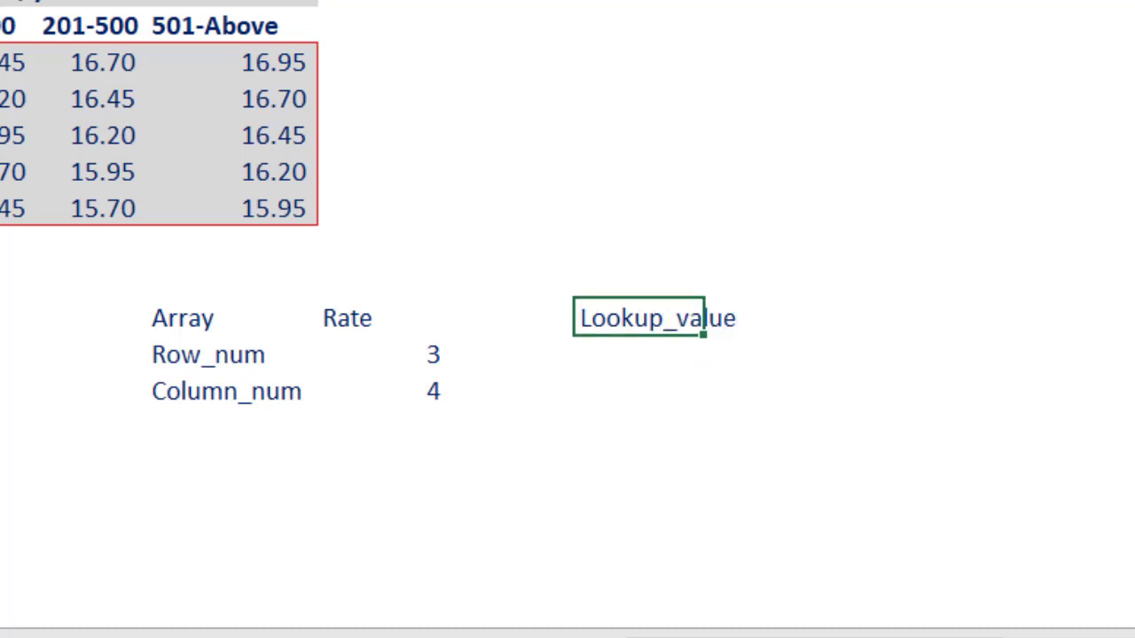
key(alt+h)
key(o)
key(i)
key(Return)
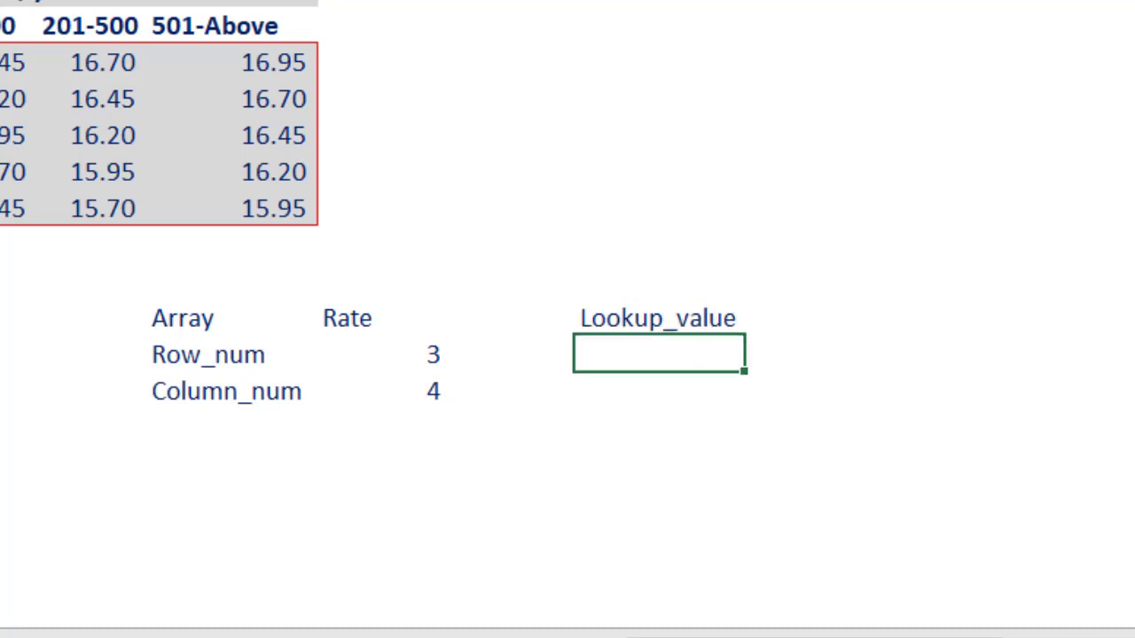
Step: Add the labels Lookup_array in J13 and Range_lookup in J14 below Lookup_value
text(Lookup)
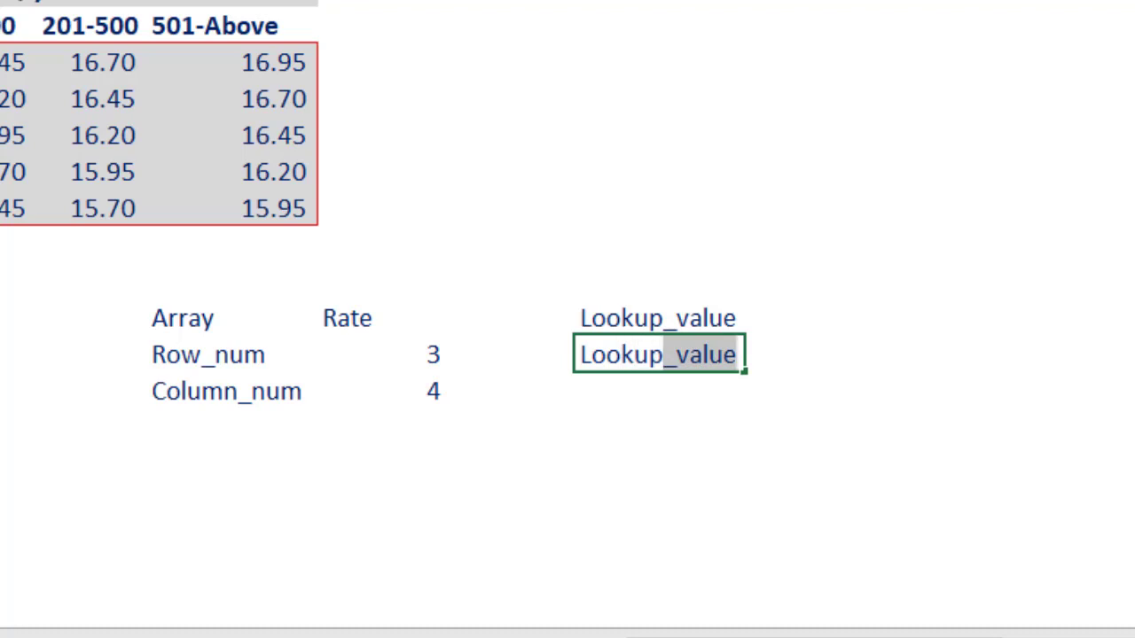
text(_array)
key(Return)
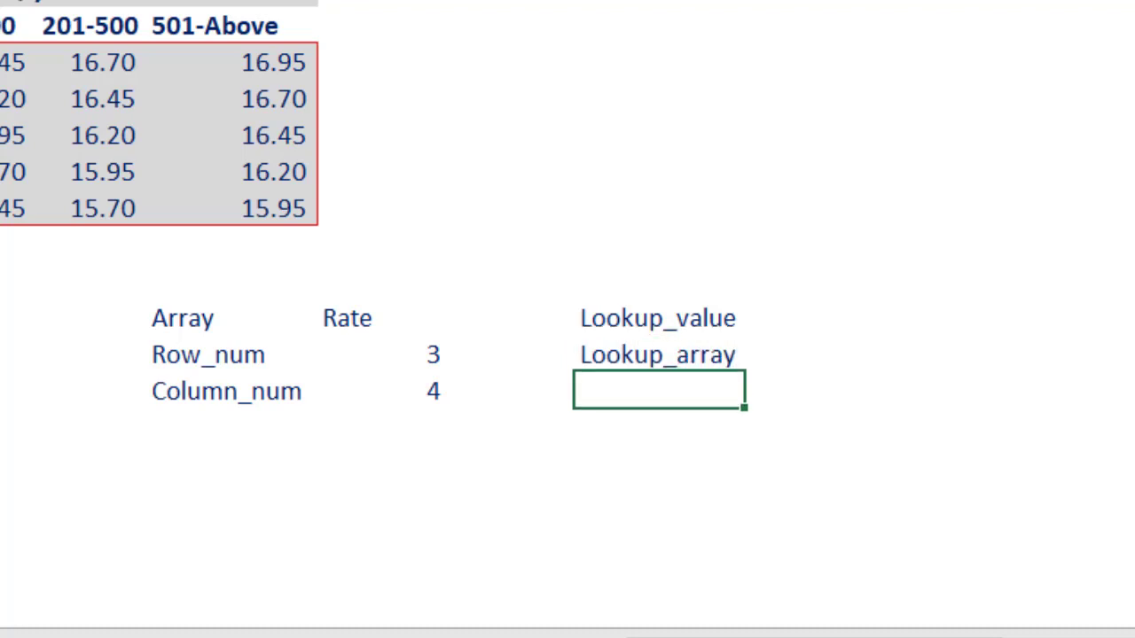
text(Range)
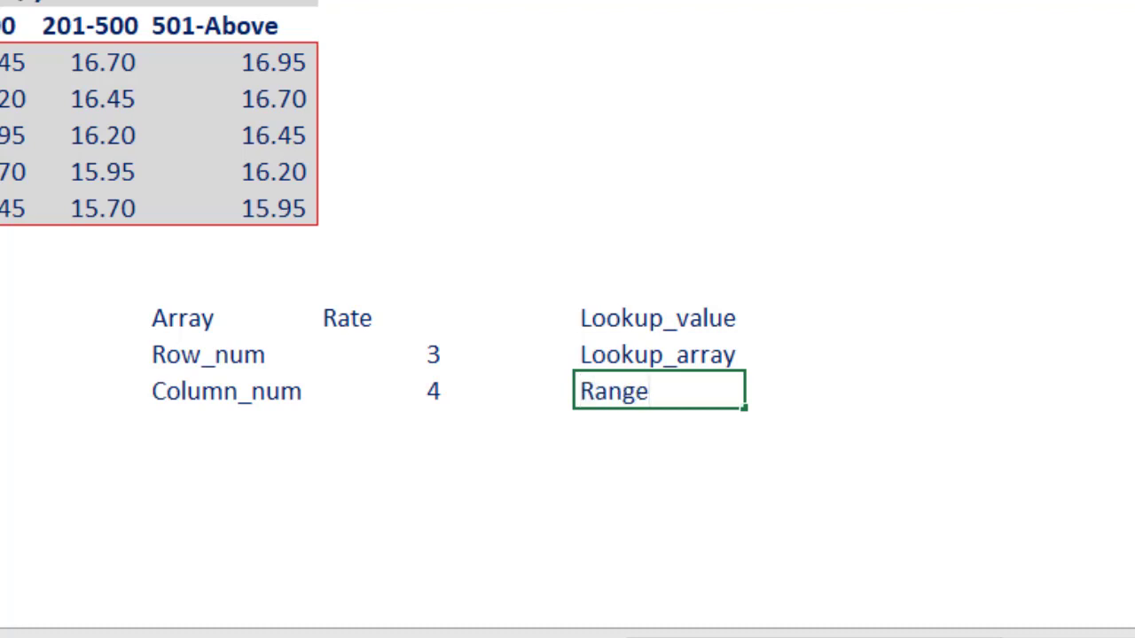
text(_lookup)
key(Return)
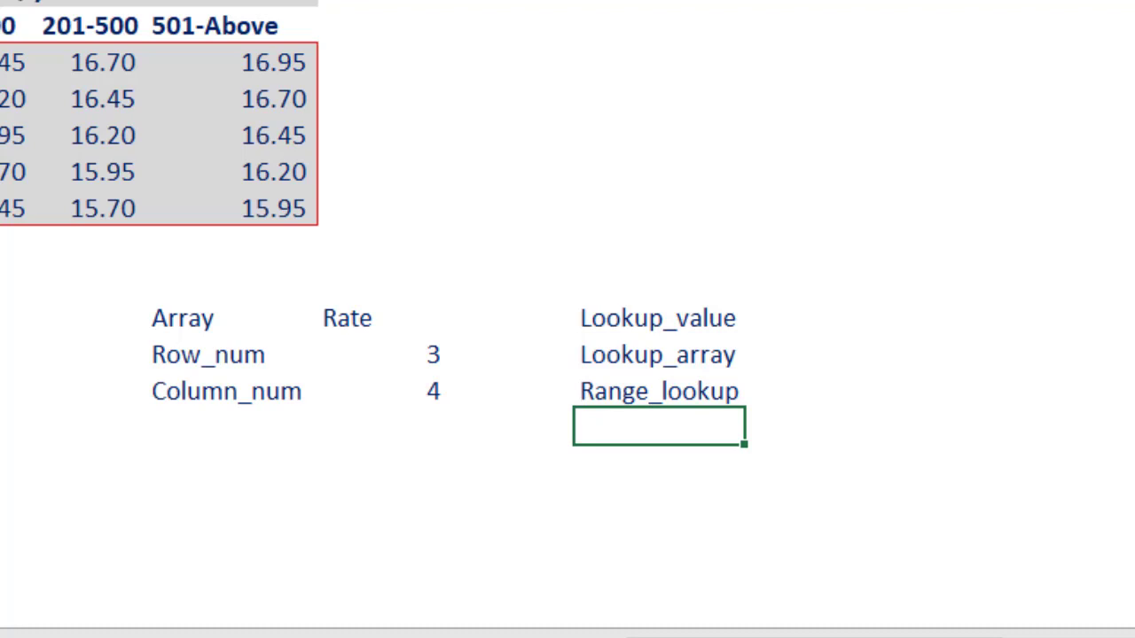
Step: Clear the hard-coded Row_num and Column_num values in H13:H14
key(Up)
key(Up)
key(Up)
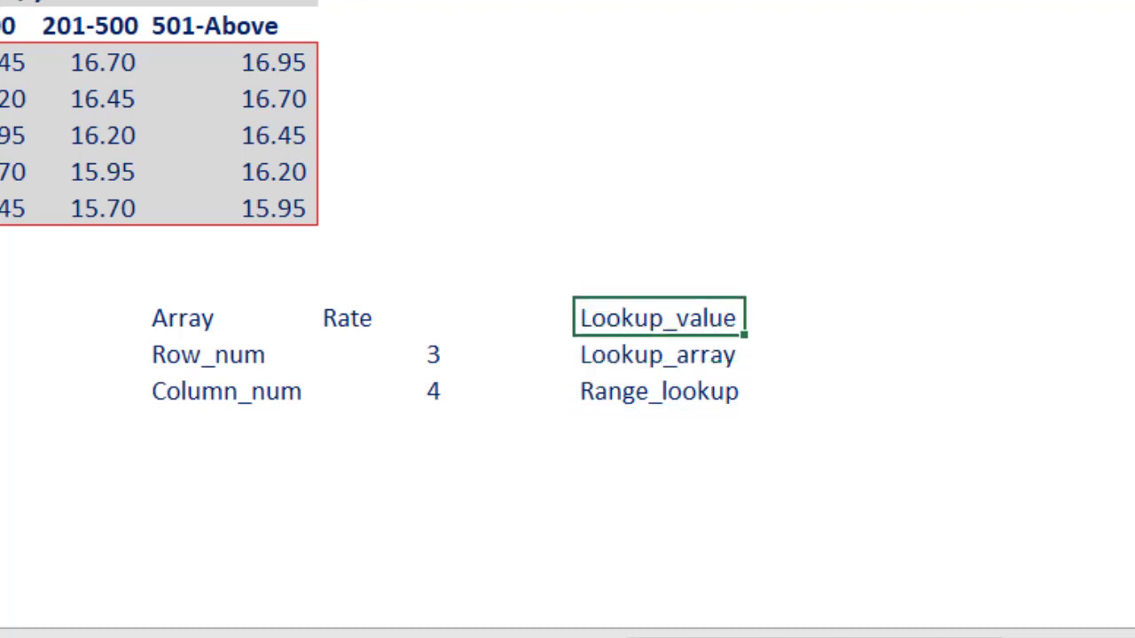
key(Left)
key(Left)
key(Down)
key(shift+Down)
key(Delete)
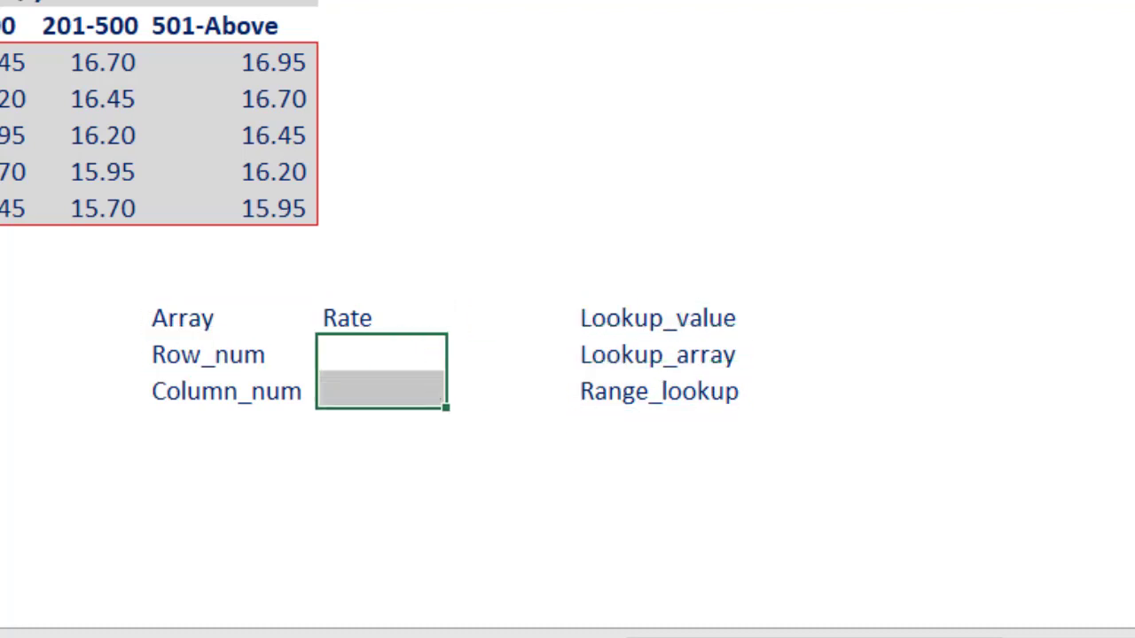
Step: Clear the INDEX formula from the yellow Rate cell C14
key(Left)
key(Left)
key(Left)
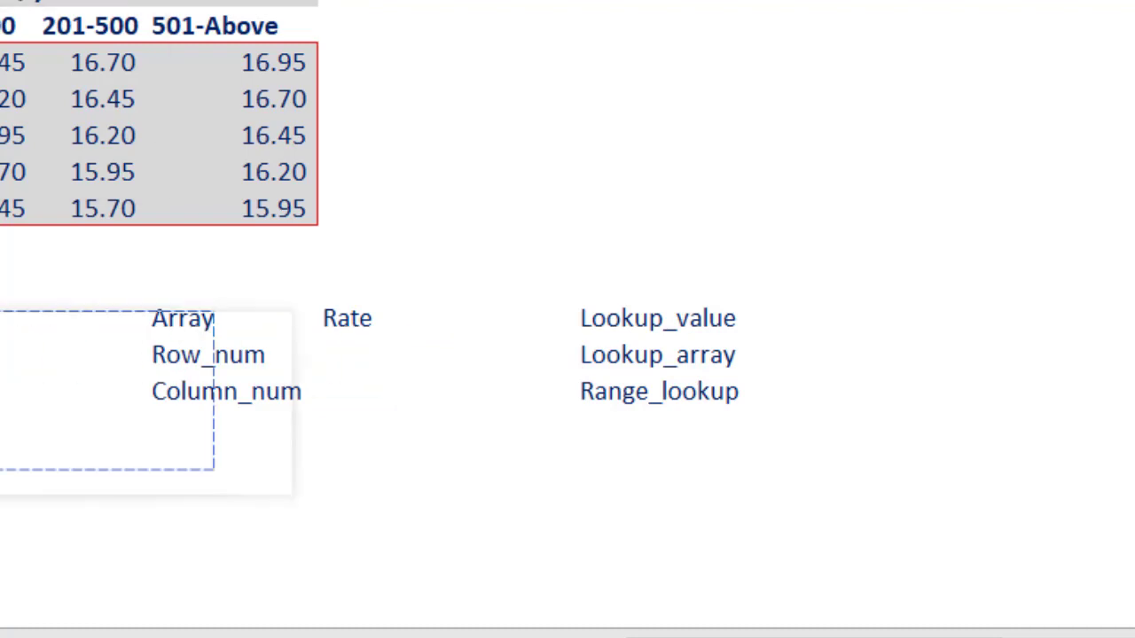
key(Escape)
click(172, 390)
click(511, 391)
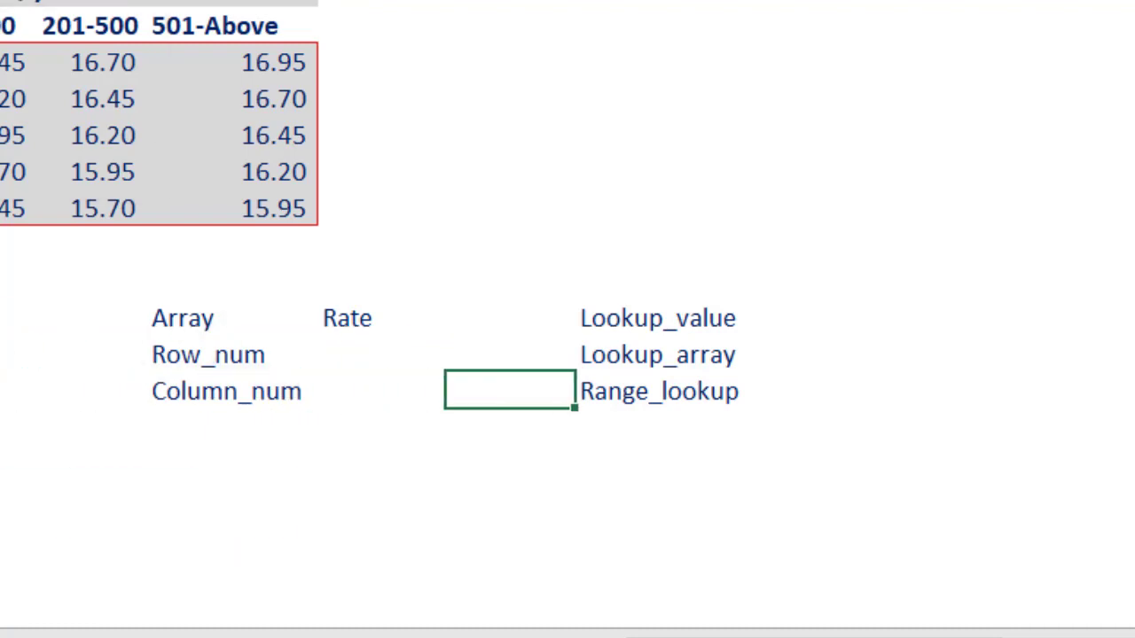
Step: Enter =MATCH(C12,B5:B9,0) as the Row_num in H13
click(471, 353)
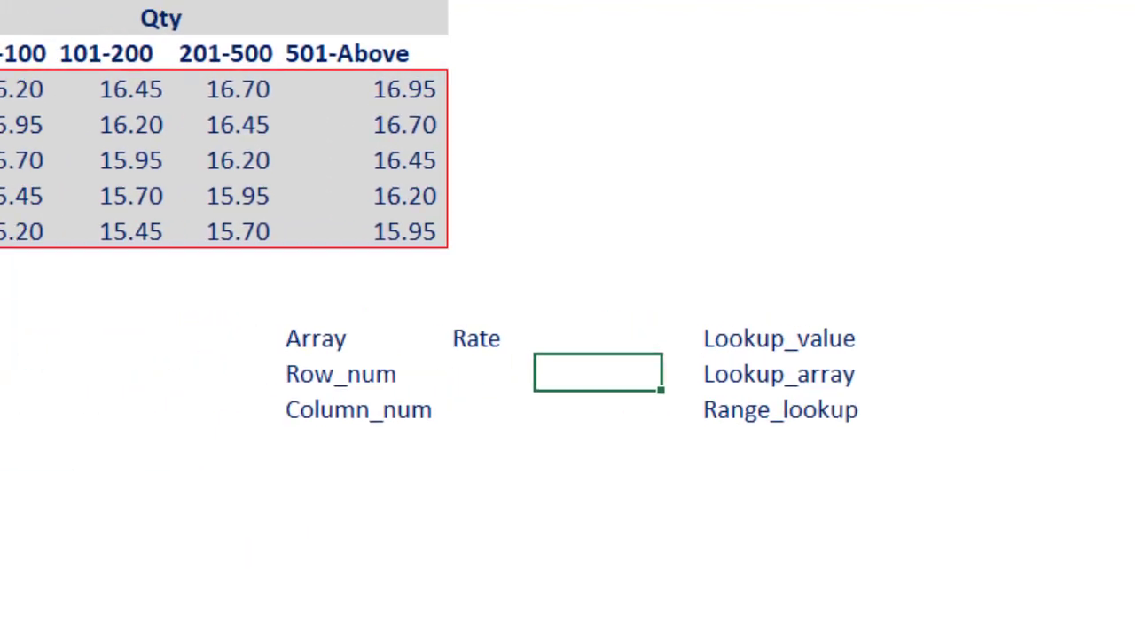
text(=)
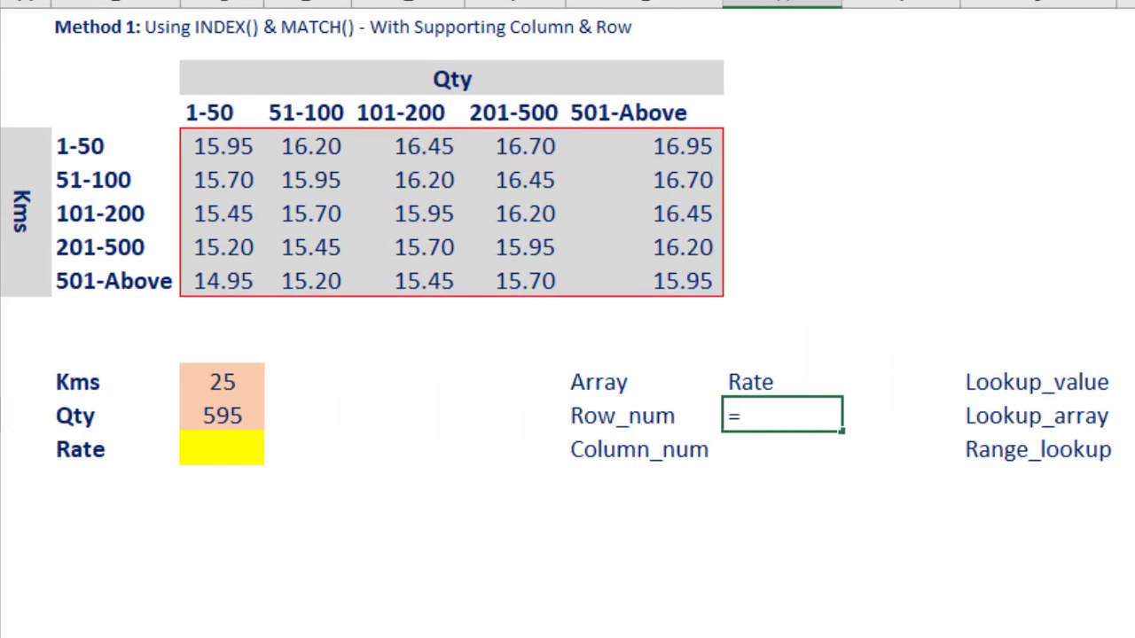
text(mat)
key(Tab)
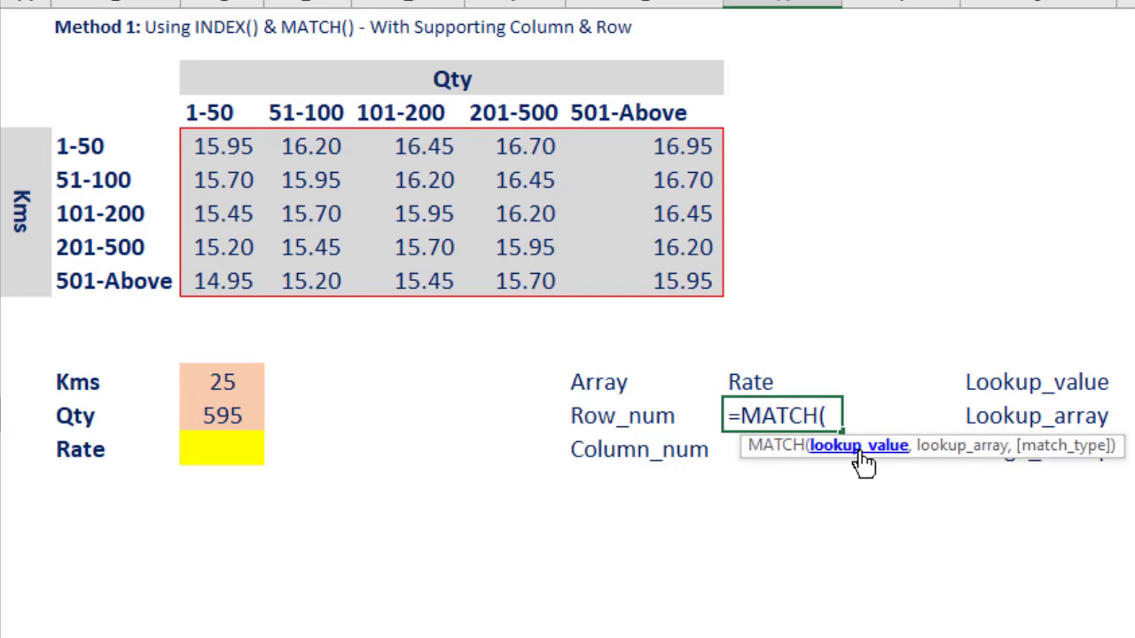
click(235, 387)
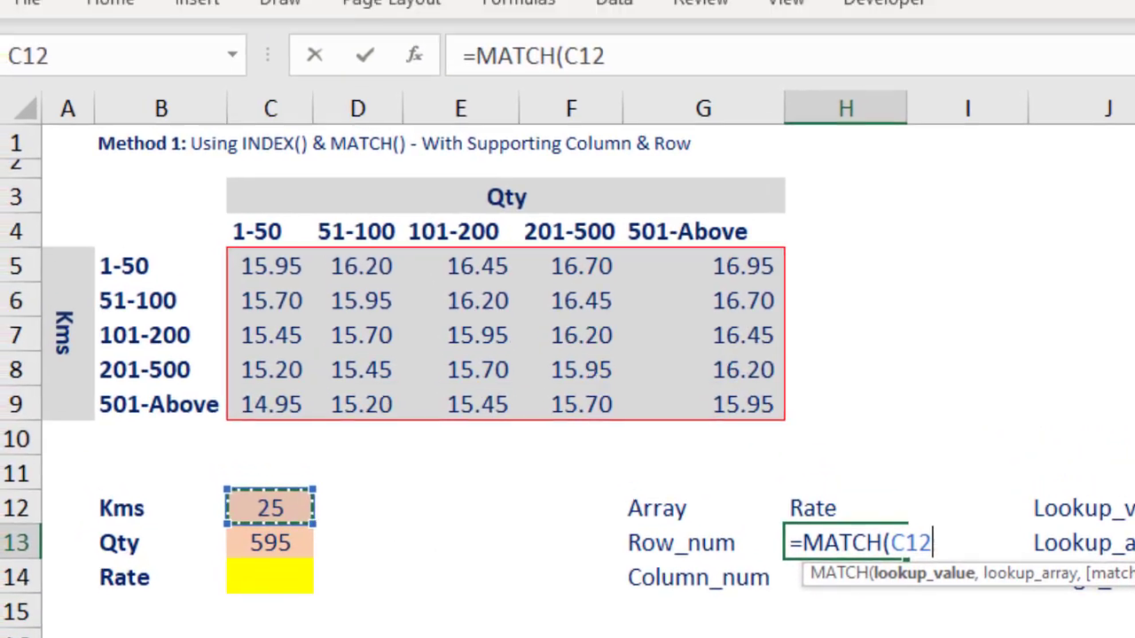
text(,)
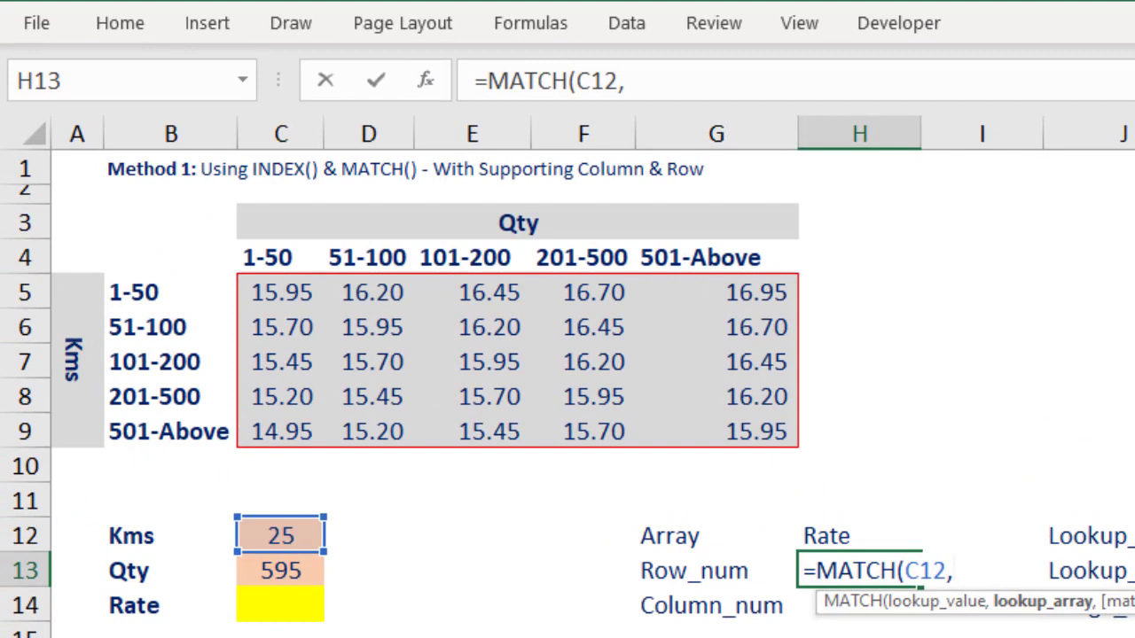
drag(165, 297, 178, 416)
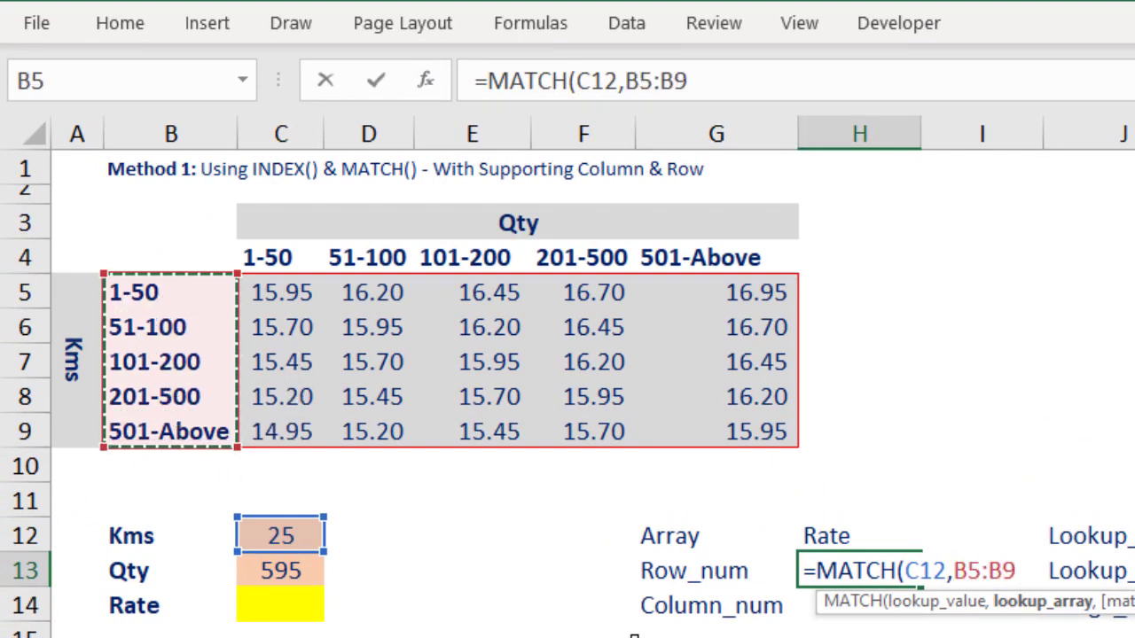
text(,)
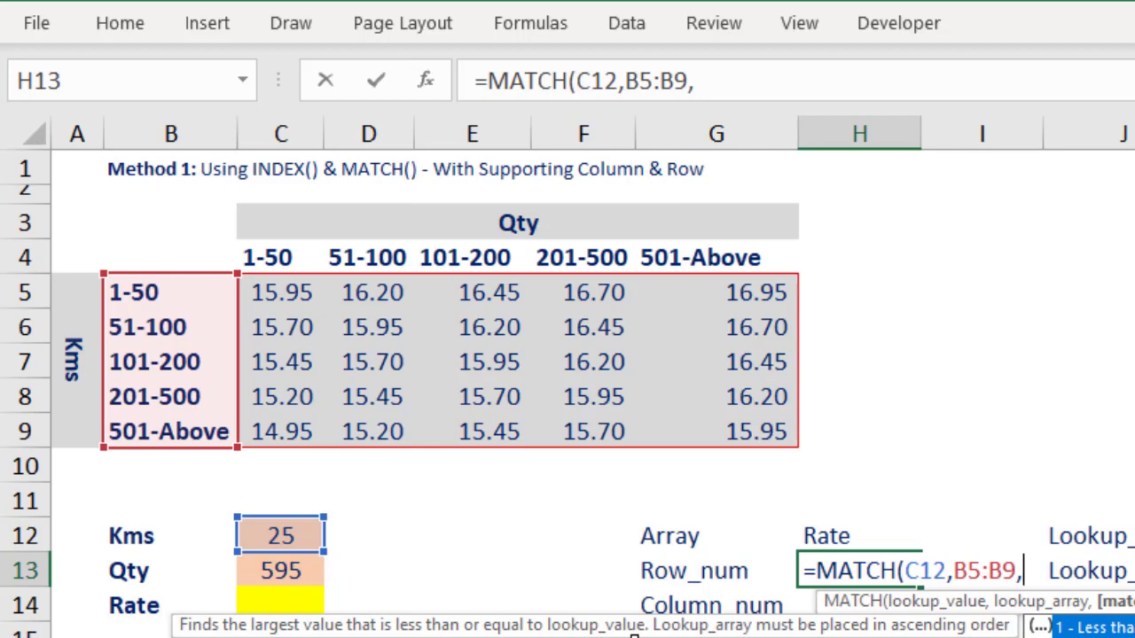
text(0))
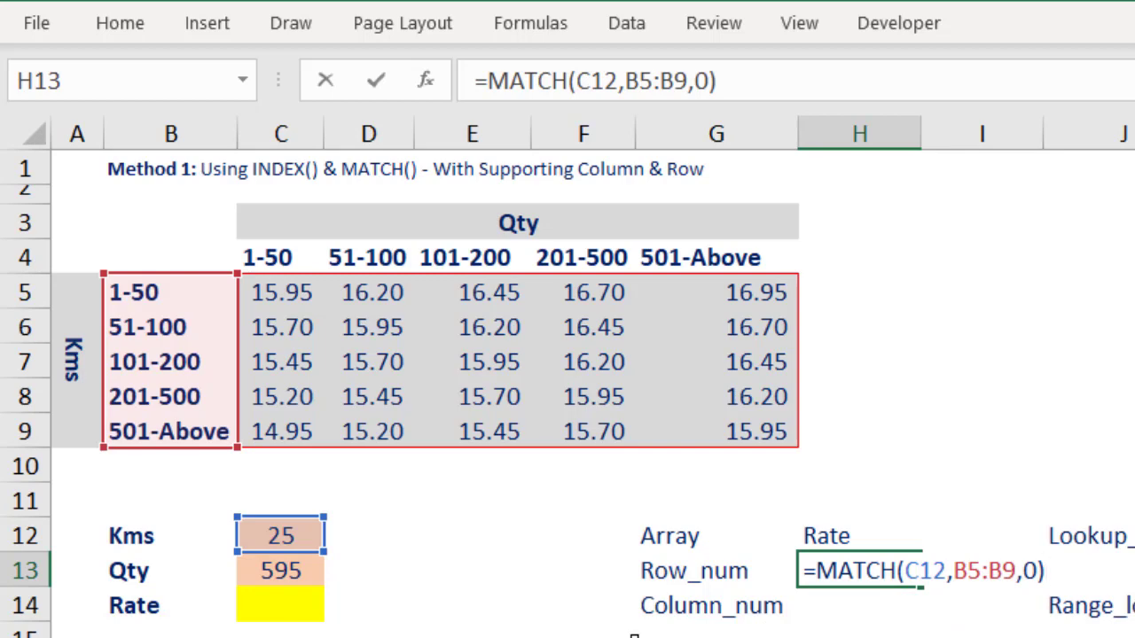
key(Return)
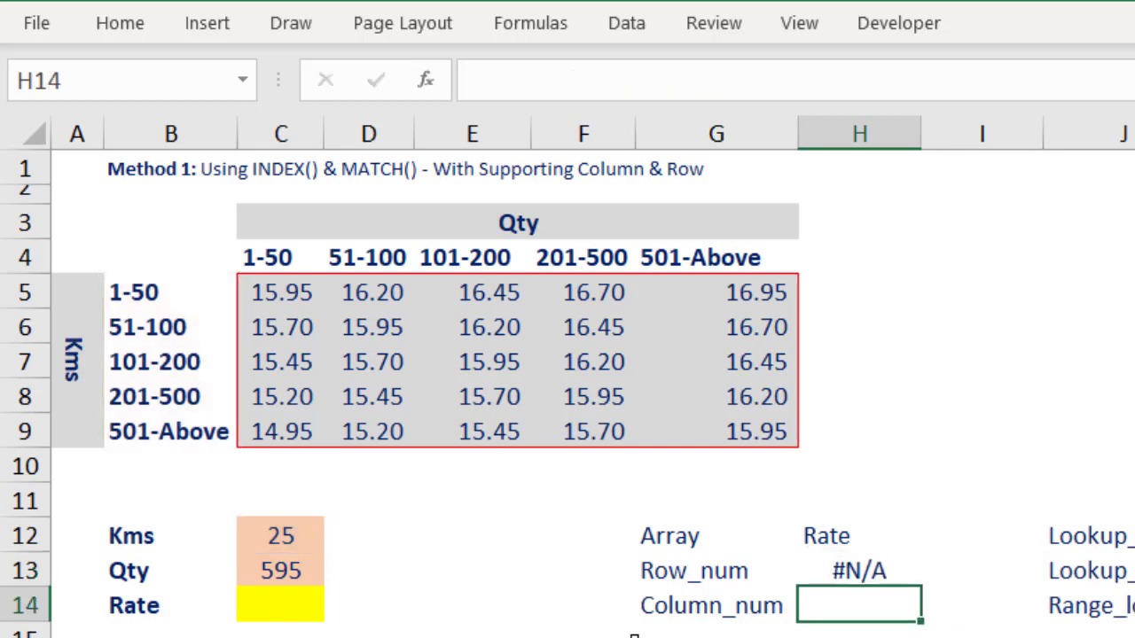
Step: Compare the Kms value in C12 with the Kms range labels in B5:B9, and review the MATCH formula in H13
click(281, 537)
drag(189, 299, 190, 415)
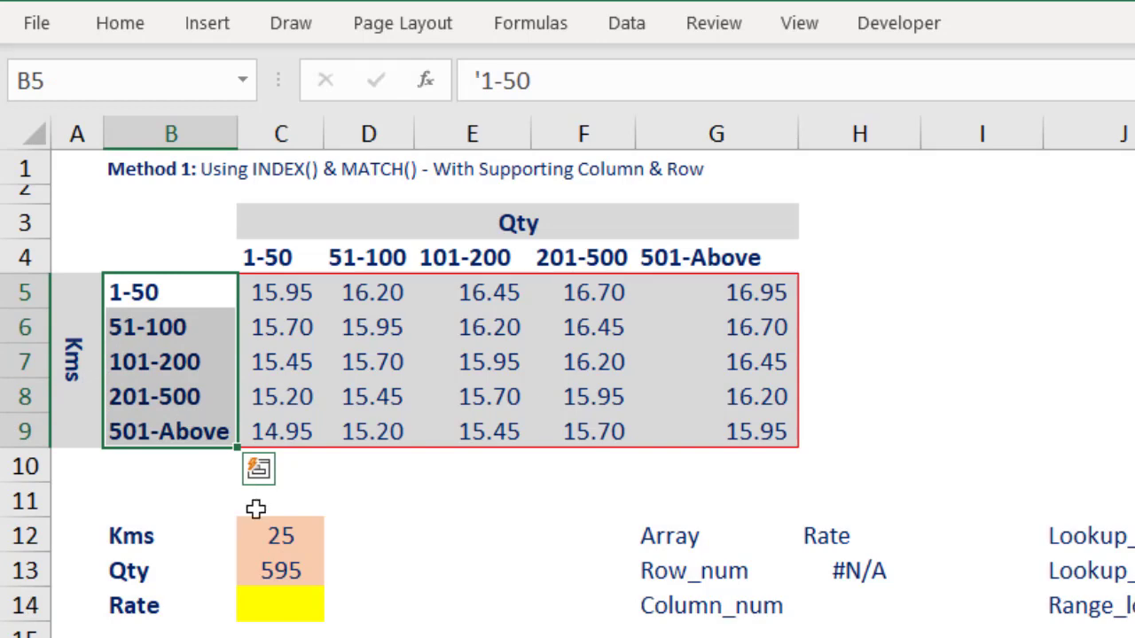
click(282, 538)
drag(189, 296, 252, 448)
click(281, 532)
click(179, 305)
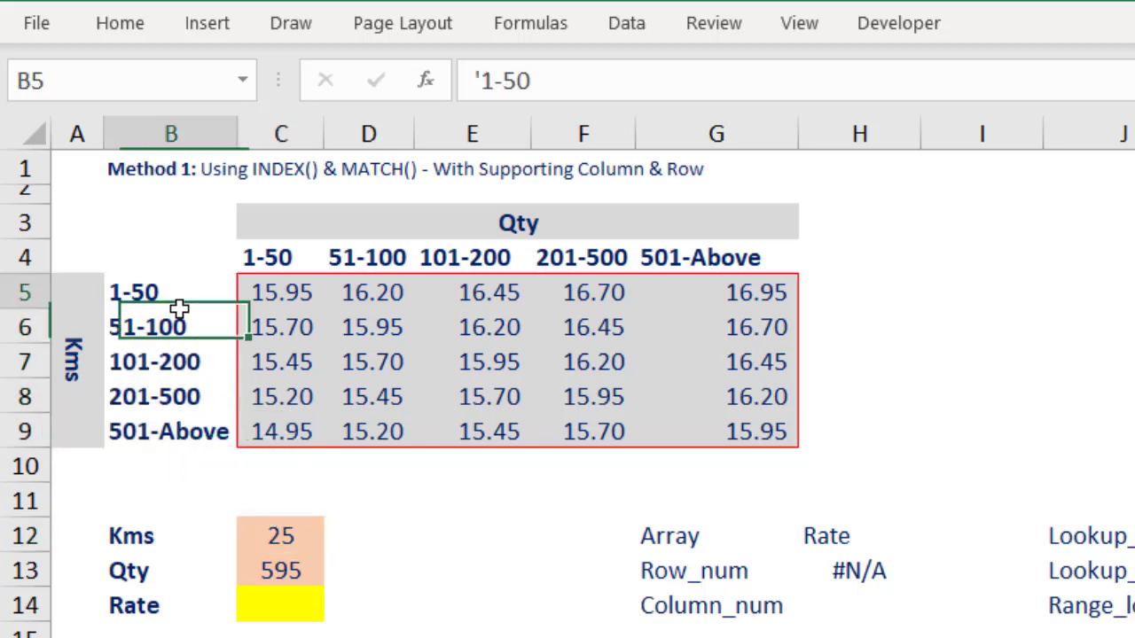
drag(179, 306, 256, 429)
click(801, 574)
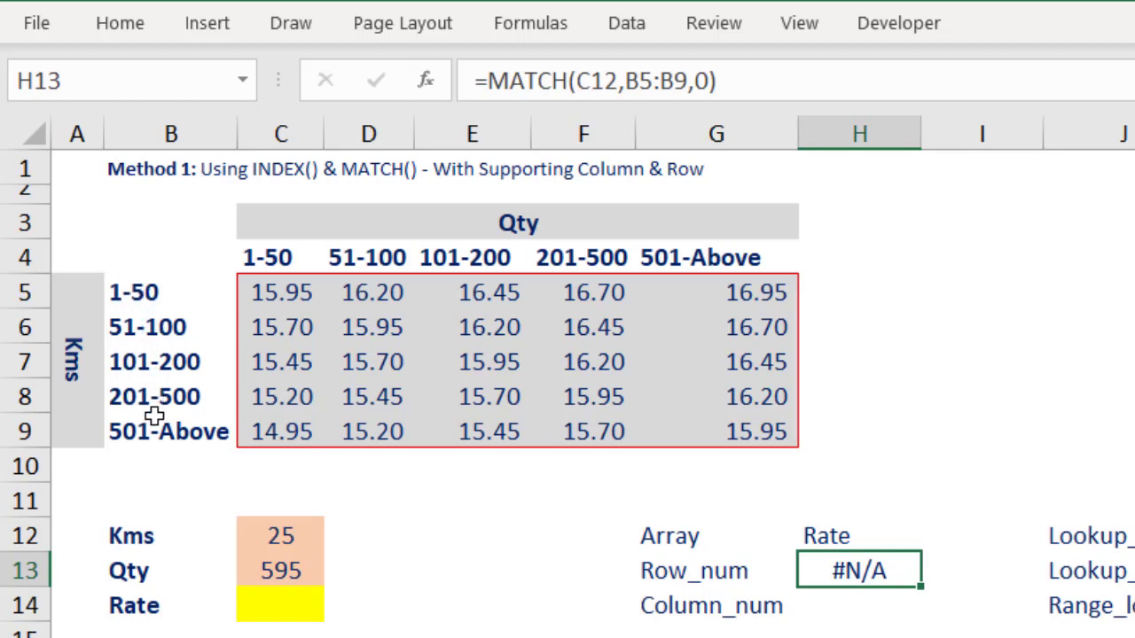
Step: Insert a blank column before the Kms range labels and copy the labels' formatting onto the new cells B5:B9
click(169, 132)
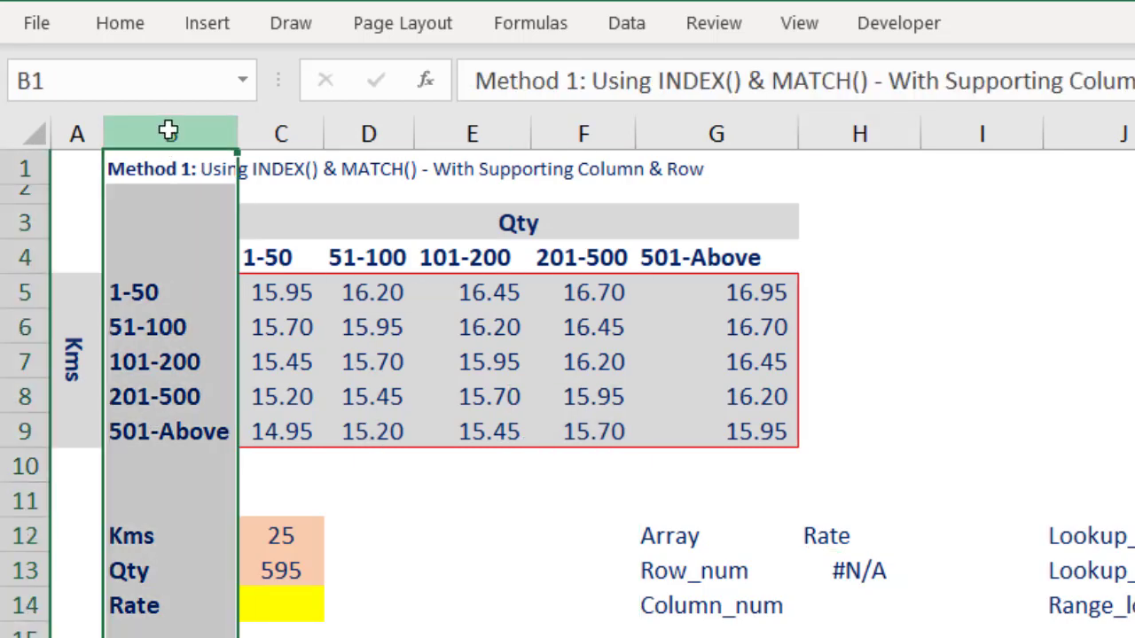
key(ctrl+shift+plus)
key(Down)
key(Down)
key(Down)
key(Down)
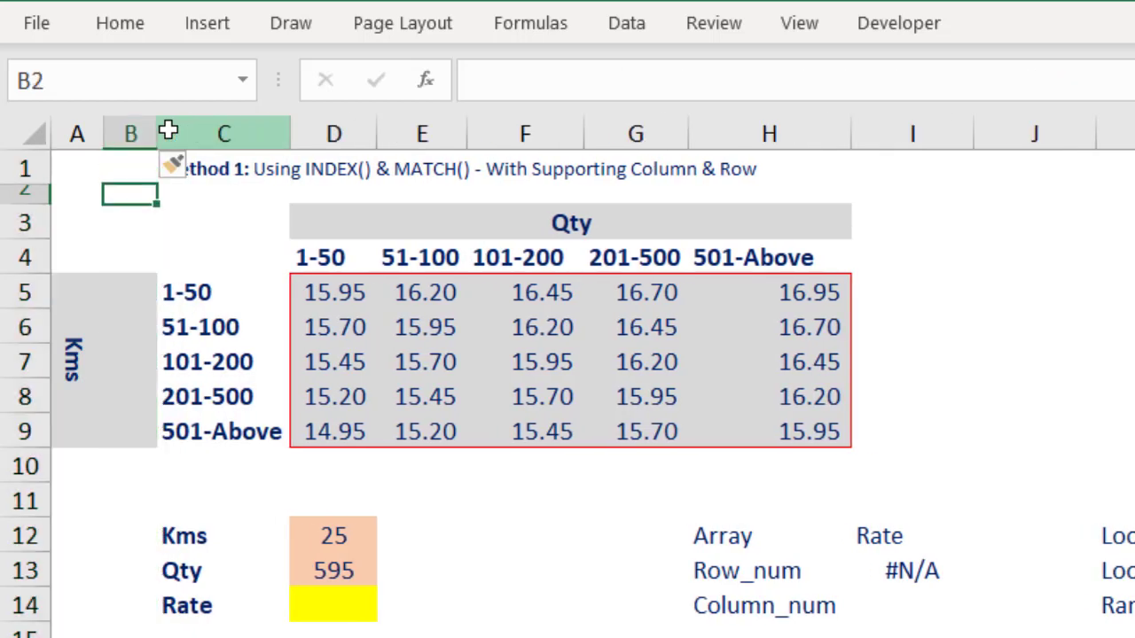
key(Right)
key(shift+Down)
key(shift+Down)
key(shift+Down)
key(shift+Down)
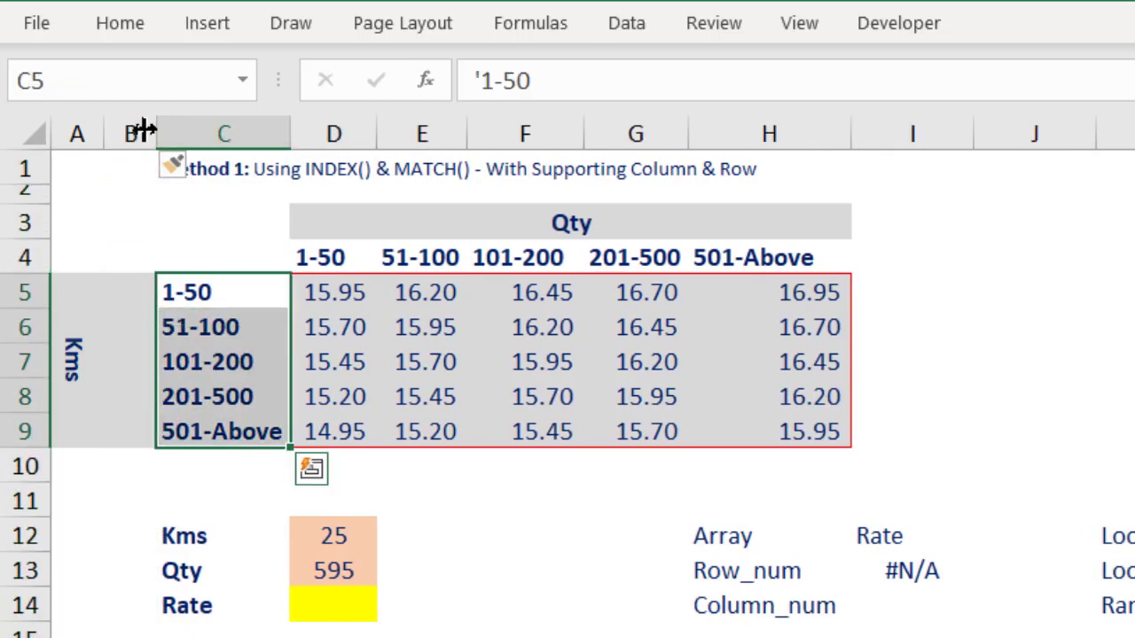
click(121, 27)
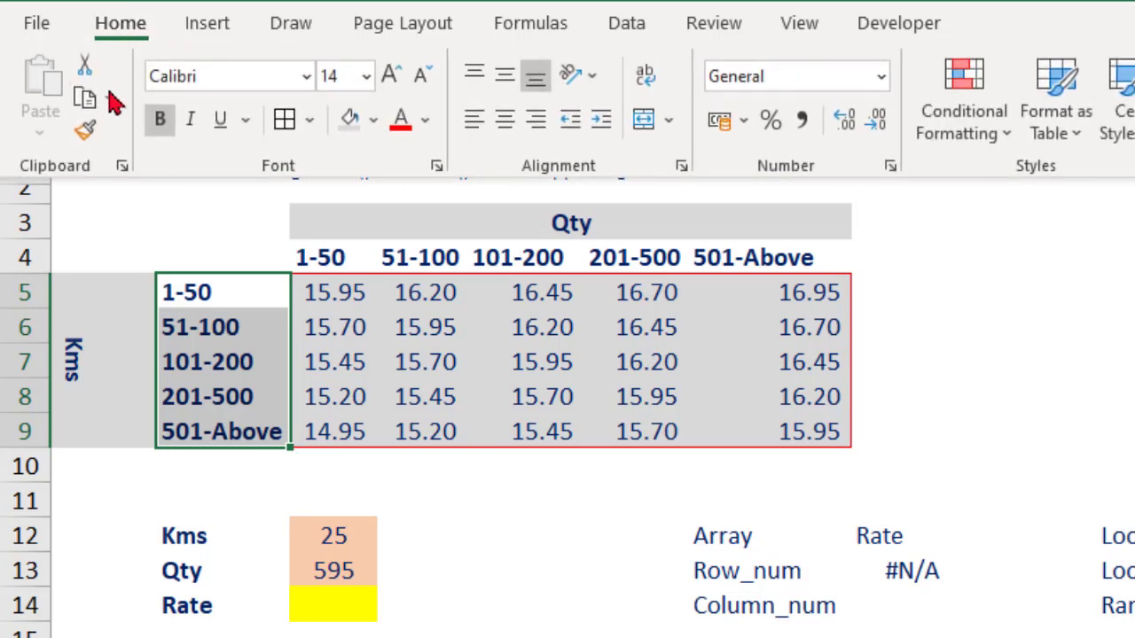
click(86, 131)
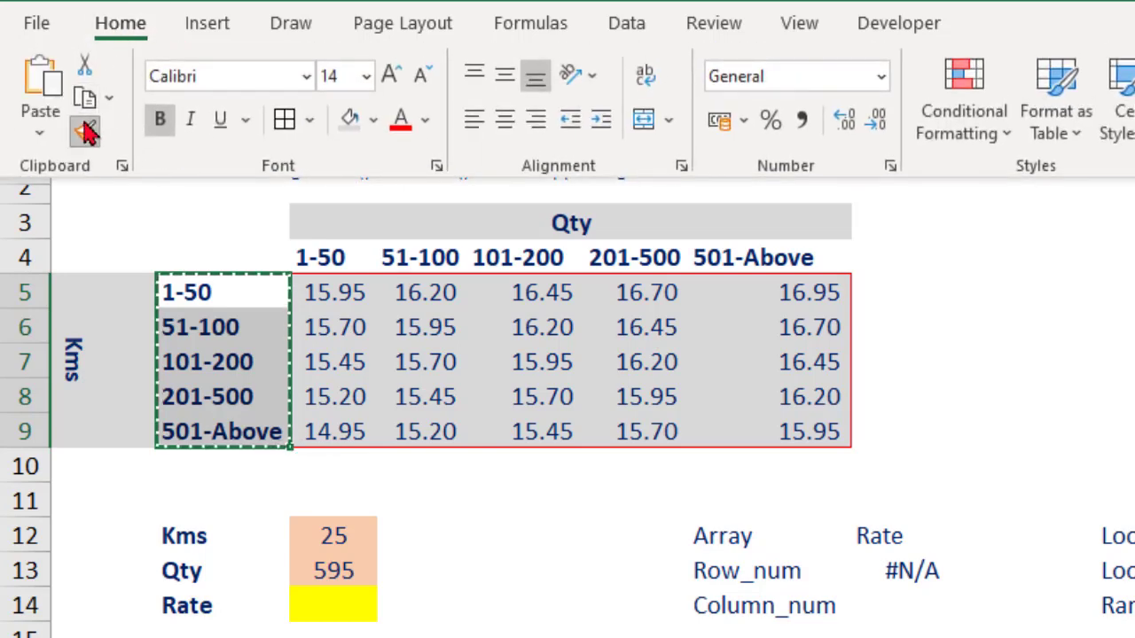
click(130, 292)
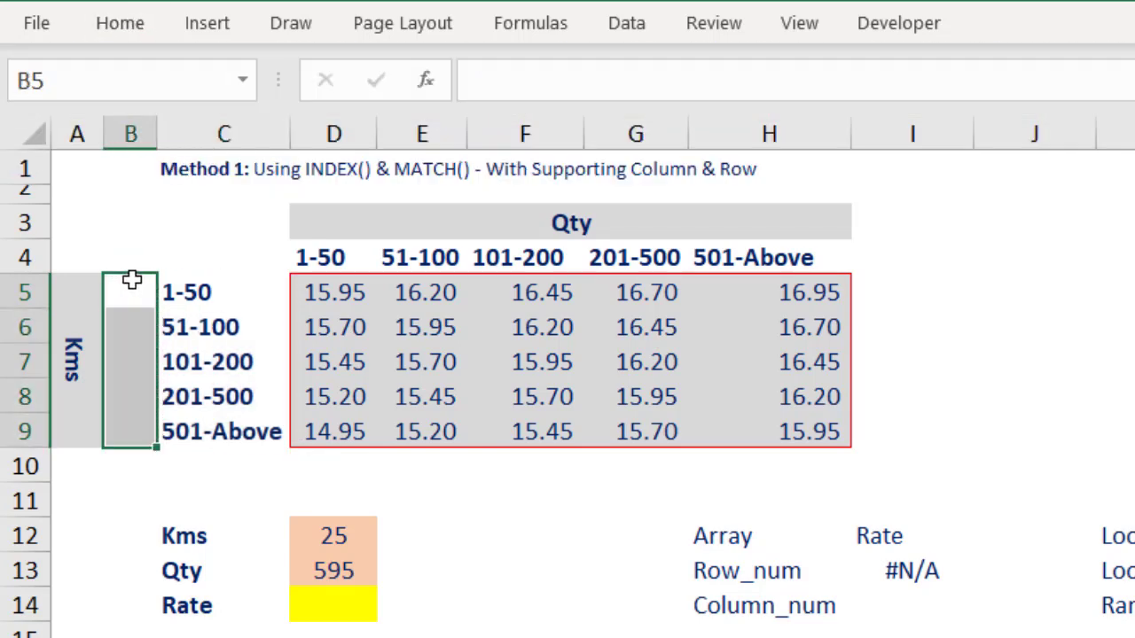
Step: Insert a blank row above the Qty range labels and copy the labels' formatting onto the new cells D4:H4
click(32, 254)
key(ctrl+shift+plus)
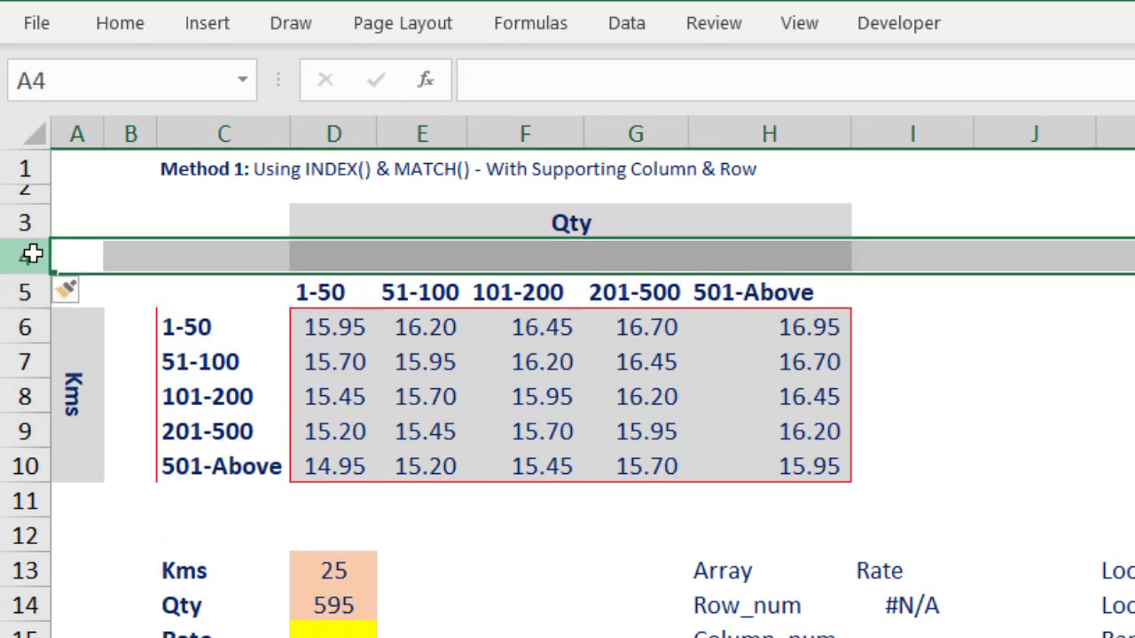
key(Down)
key(Right)
key(Right)
key(Right)
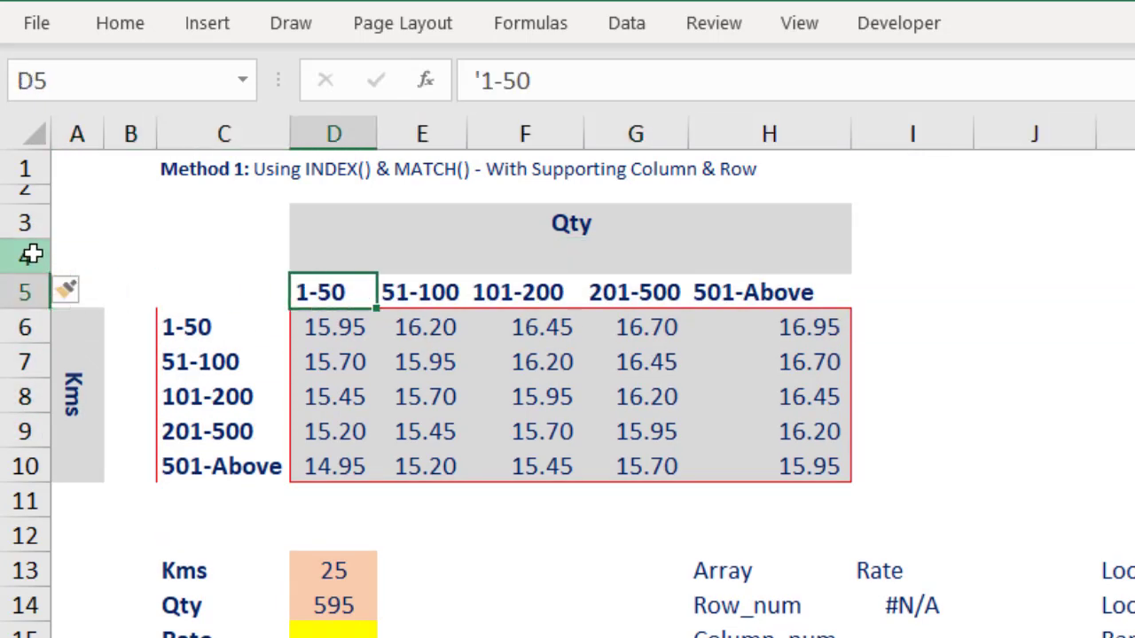
key(ctrl+shift+Right)
click(124, 26)
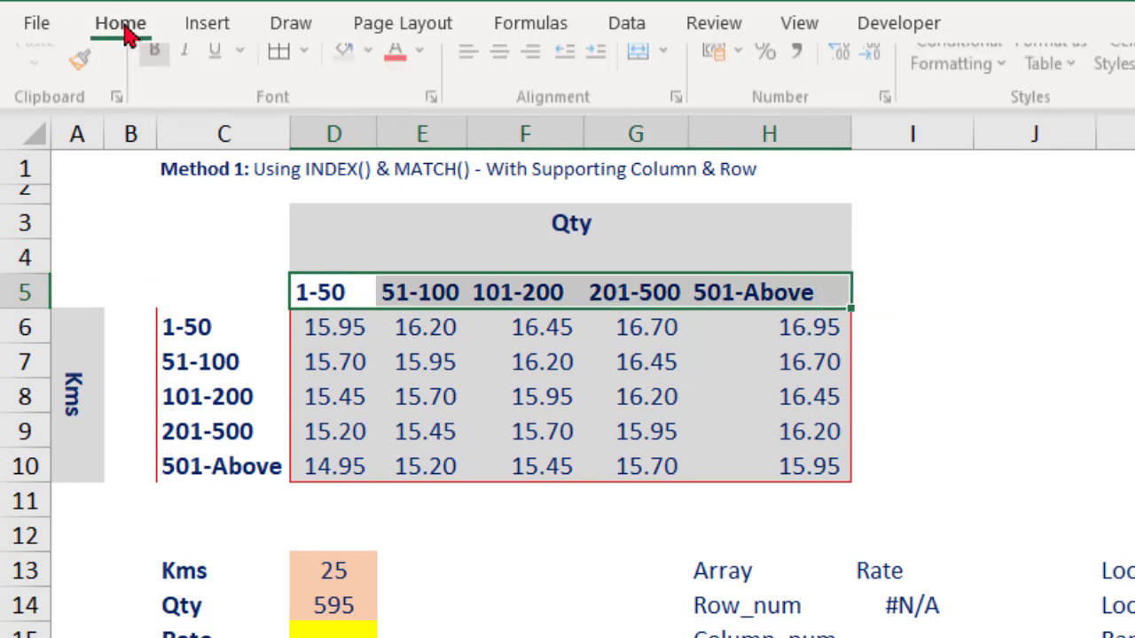
click(85, 131)
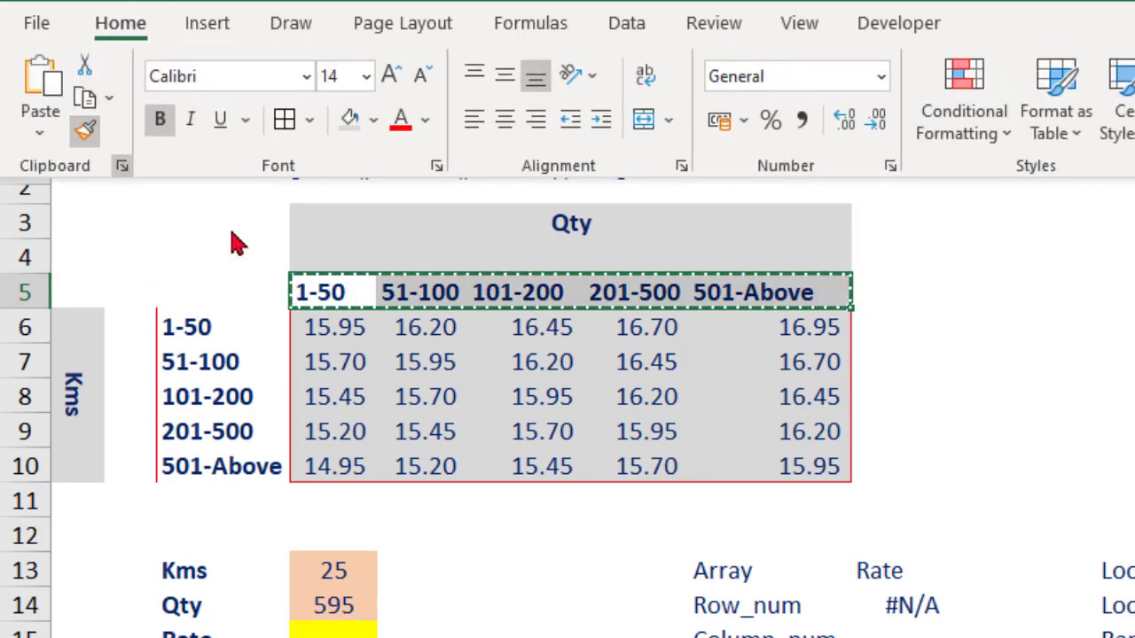
click(328, 258)
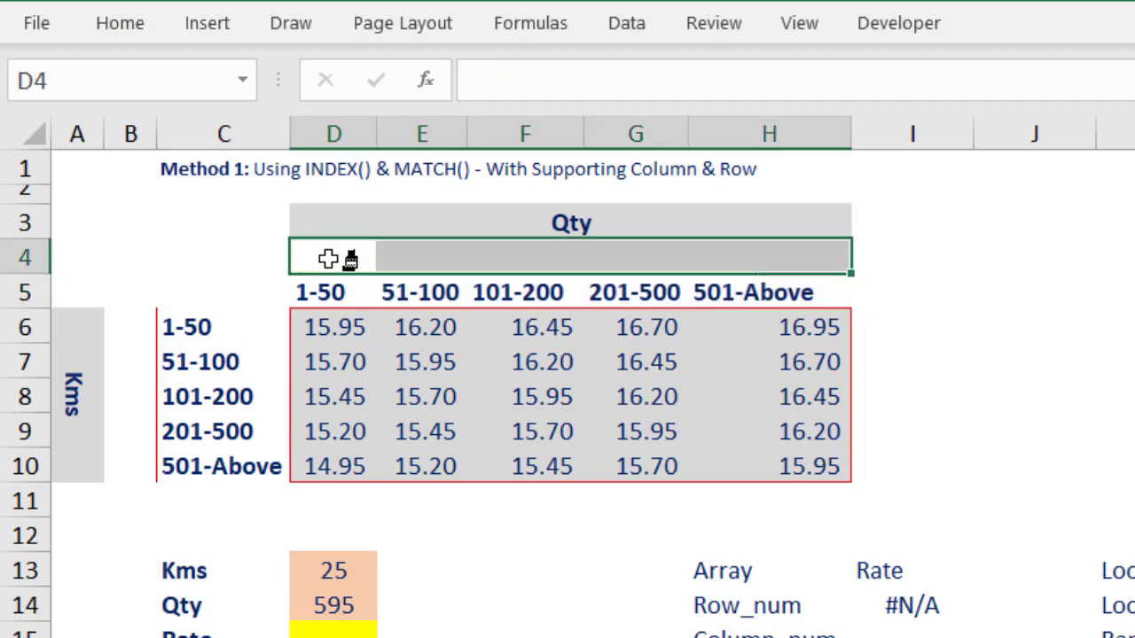
Step: Enter 1, 51, 101, 201 and 500 in B6:B10 as lower limits beside the Kms range labels
click(129, 325)
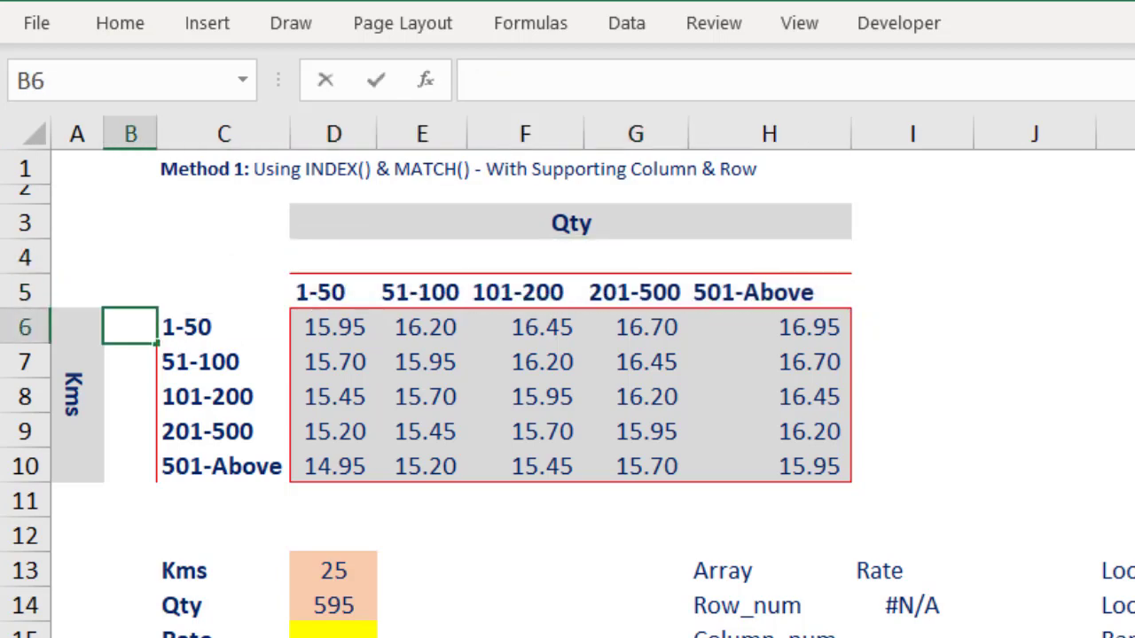
text(1)
key(Return)
text(51)
key(Return)
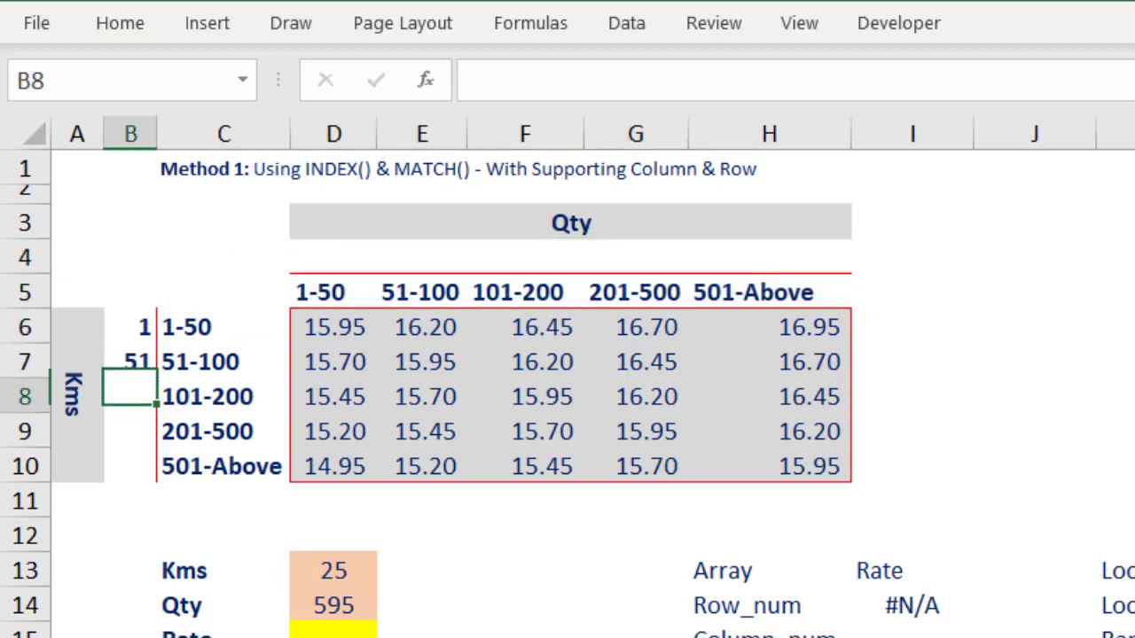
text(101)
key(Return)
text(201)
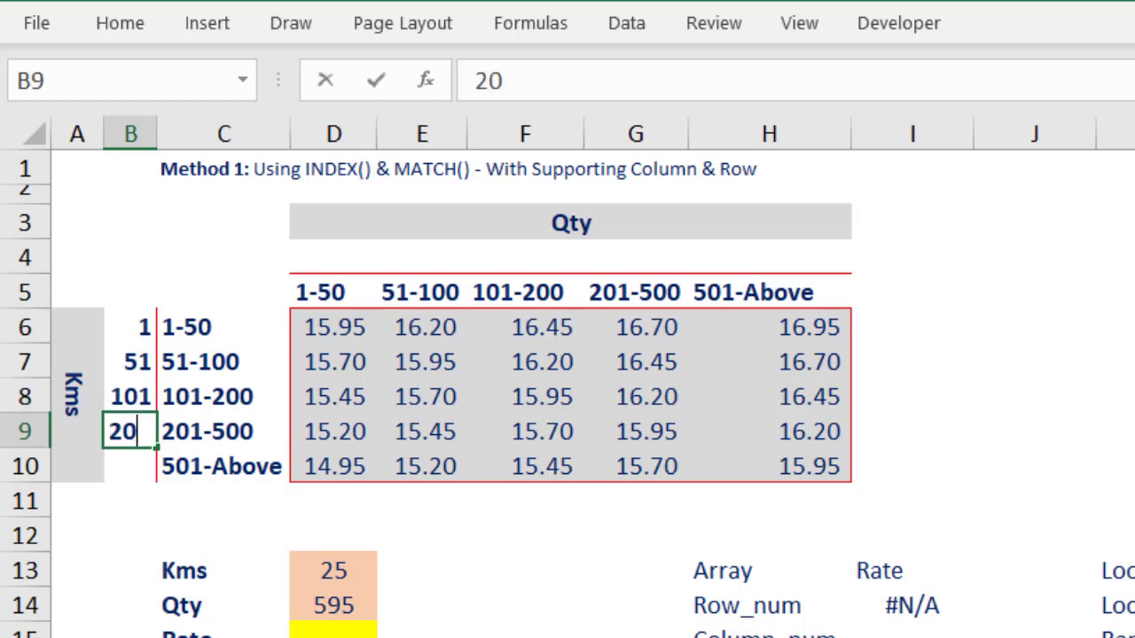
key(Return)
text(500)
key(Return)
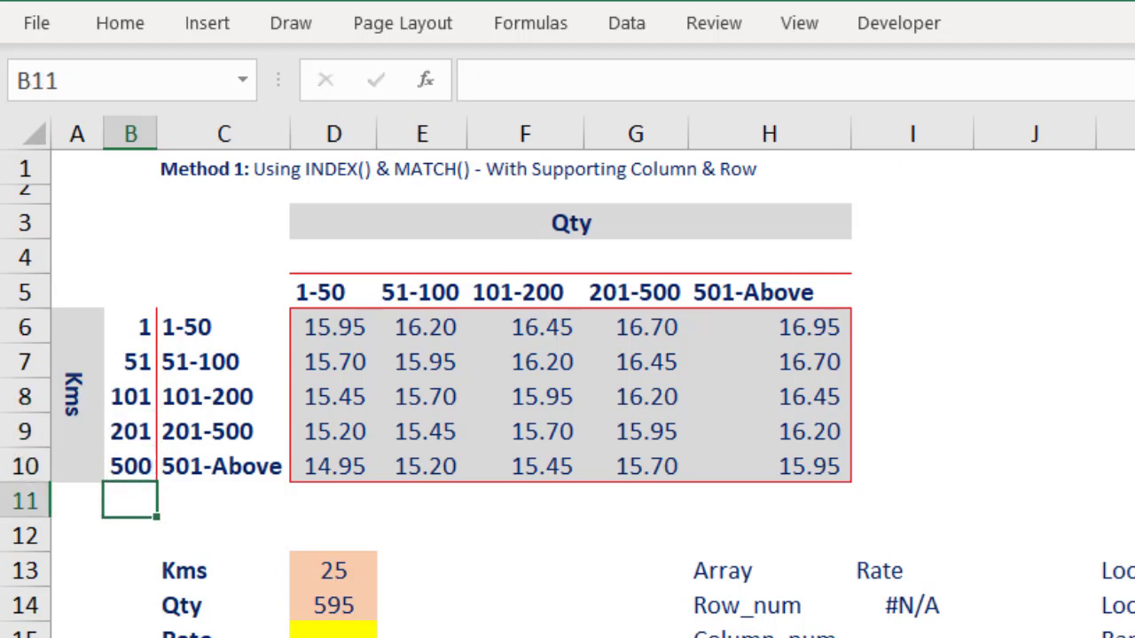
Step: Correct the lower limit in B10, beside the 501-Above label, to 501
key(Up)
key(F2)
key(BackSpace)
text(1)
key(Return)
key(Up)
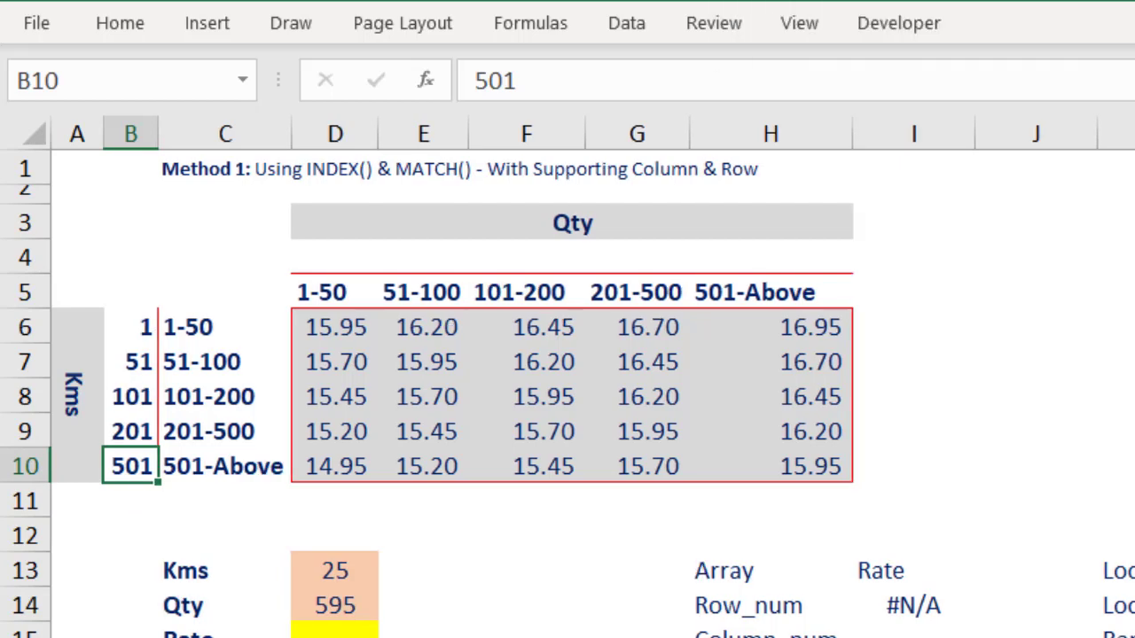
Step: Enter 1, 51, 101, 201 and 501 in D4:H4 as lower limits above the Qty range labels
click(343, 263)
text(1)
key(Tab)
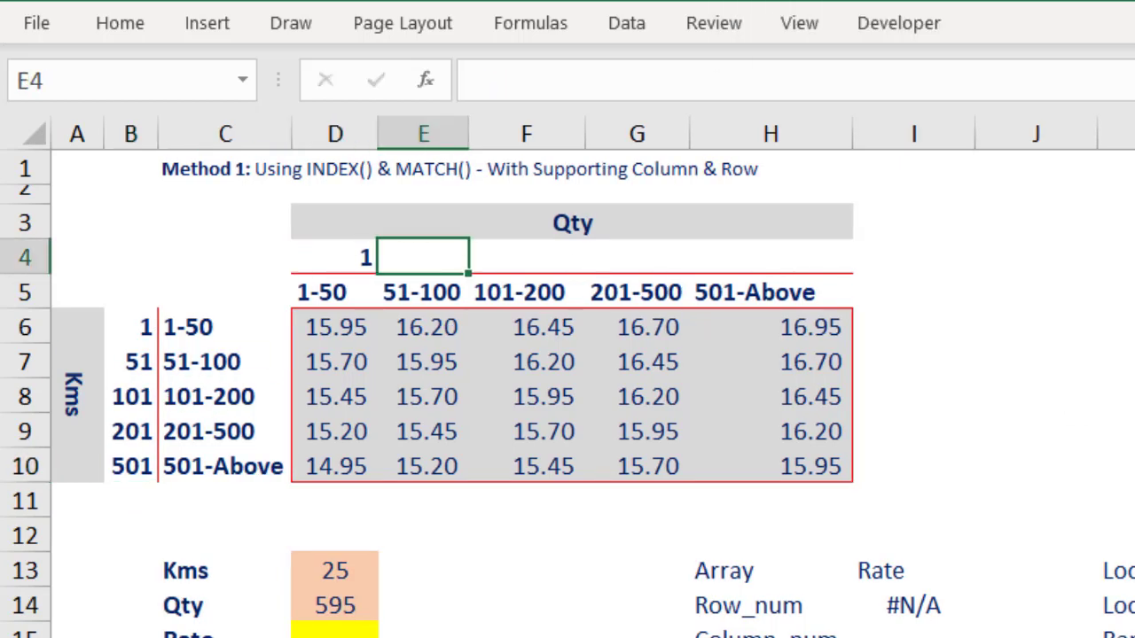
text(51)
key(Tab)
text(101)
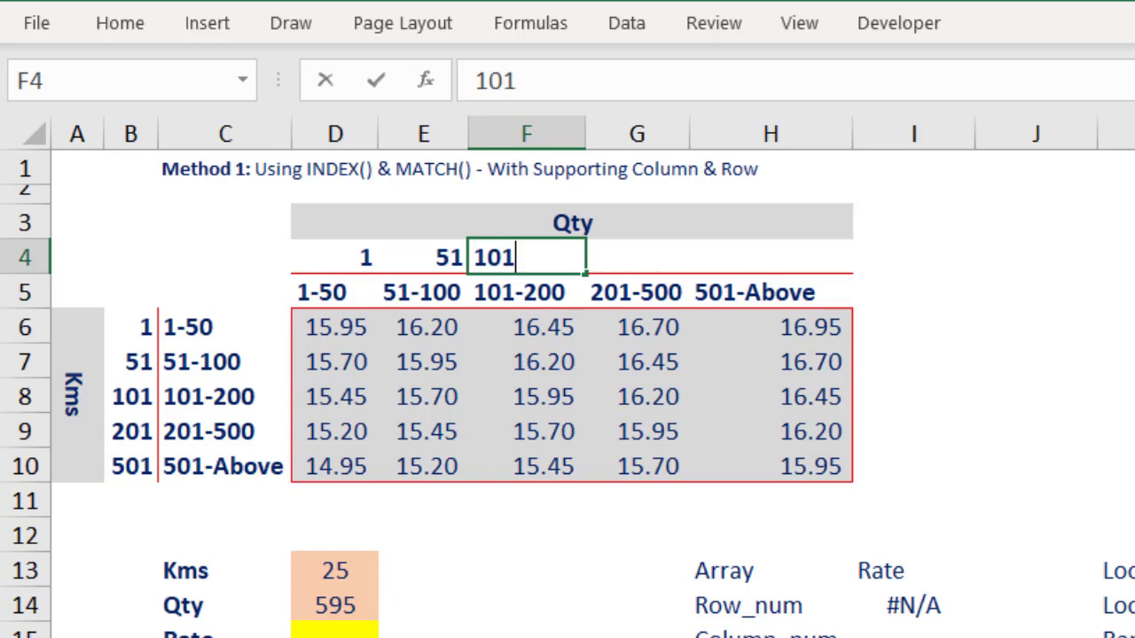
key(Tab)
text(201)
key(ctrl+Return)
key(Tab)
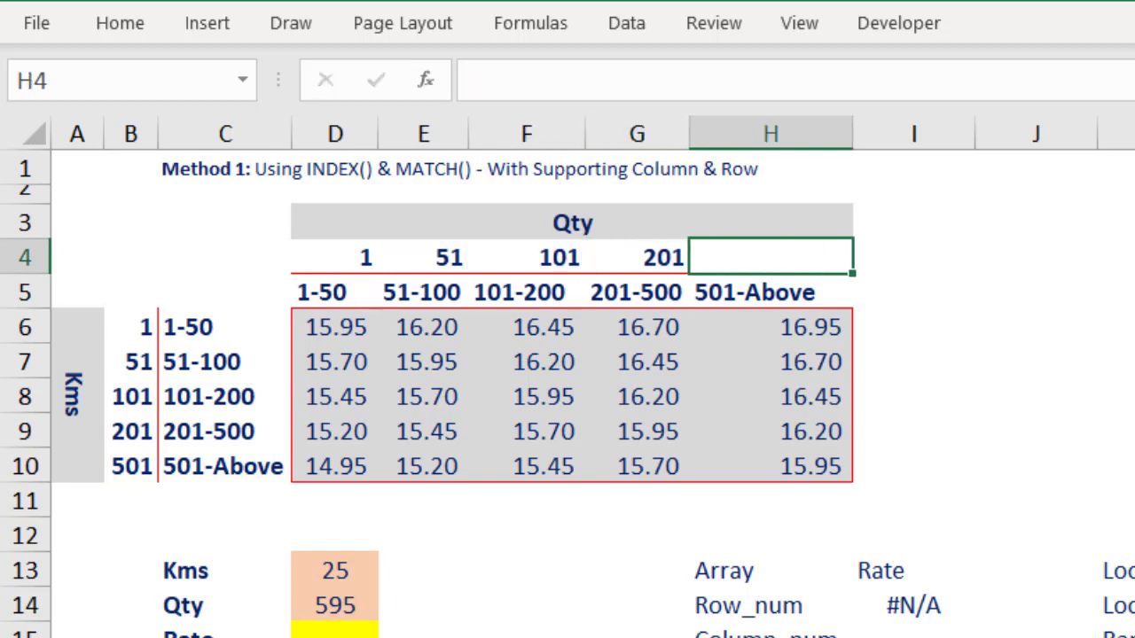
text(501)
key(Return)
Step: Center the Qty lower limits in D4:H4 horizontally
key(Up)
key(ctrl+shift+Right)
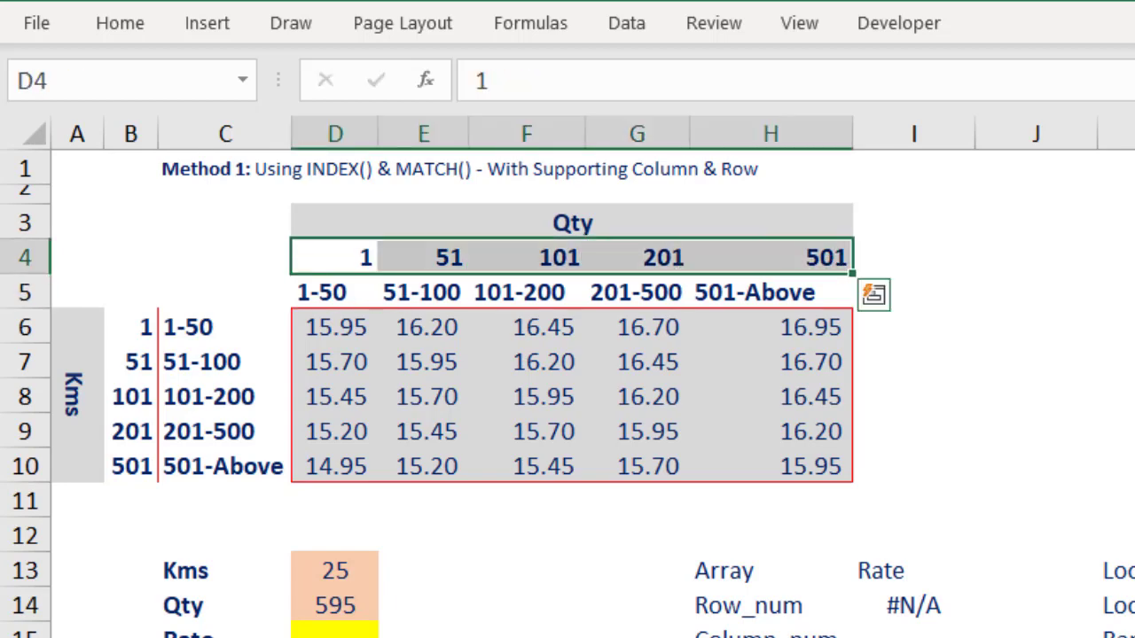
key(alt+h)
key(a)
key(c)
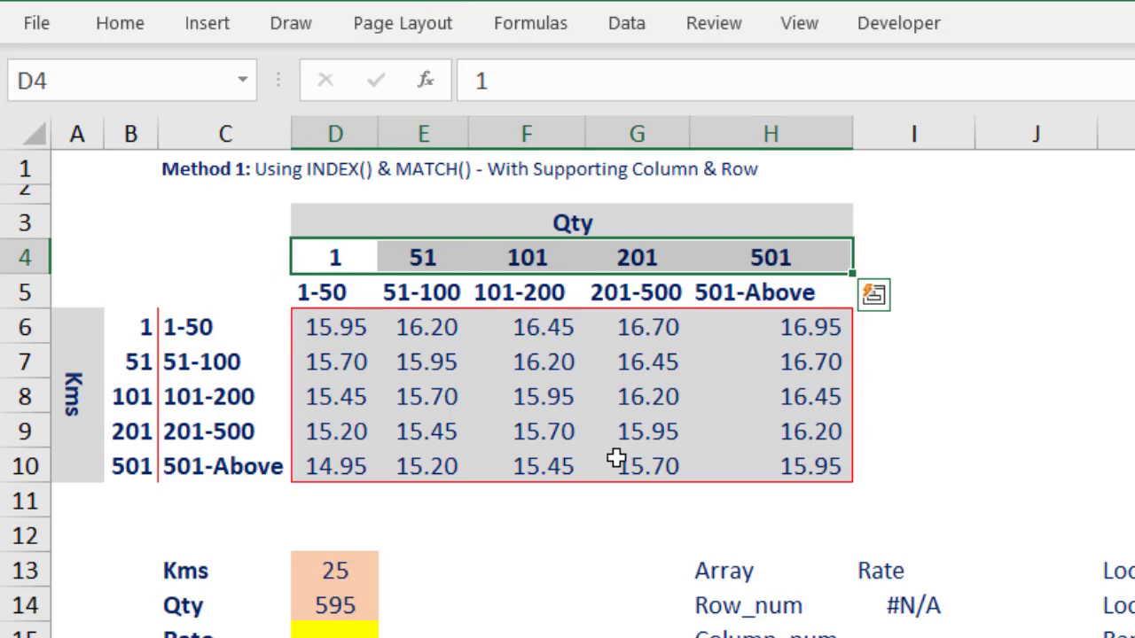
click(615, 459)
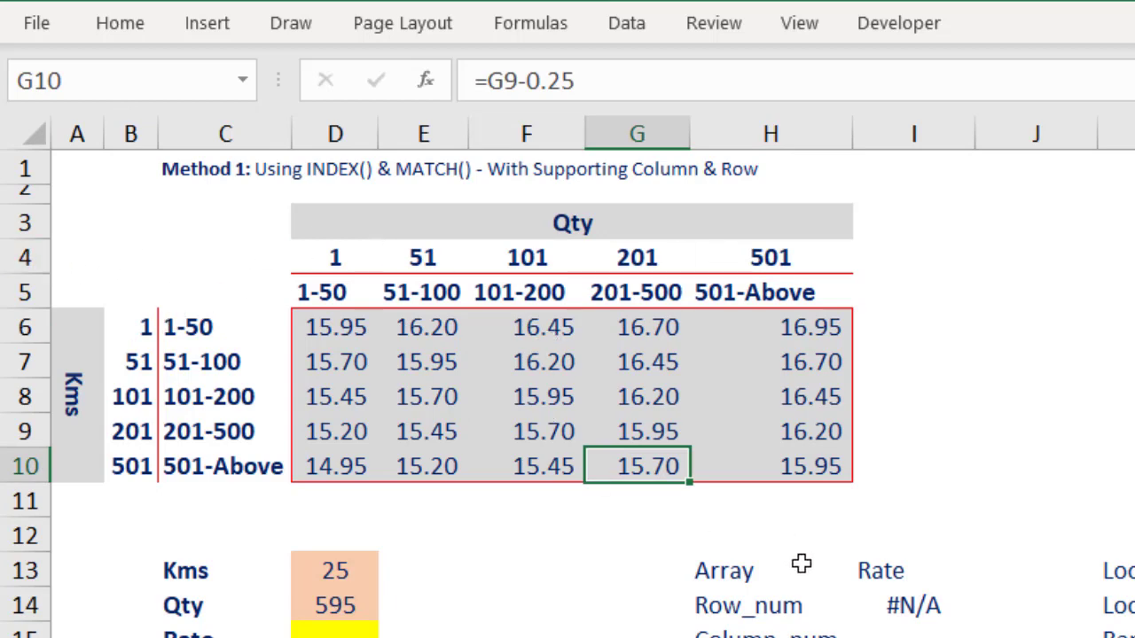
Step: Examine the Row_num MATCH formula in I14, focusing on its lookup array C6:C10
click(928, 610)
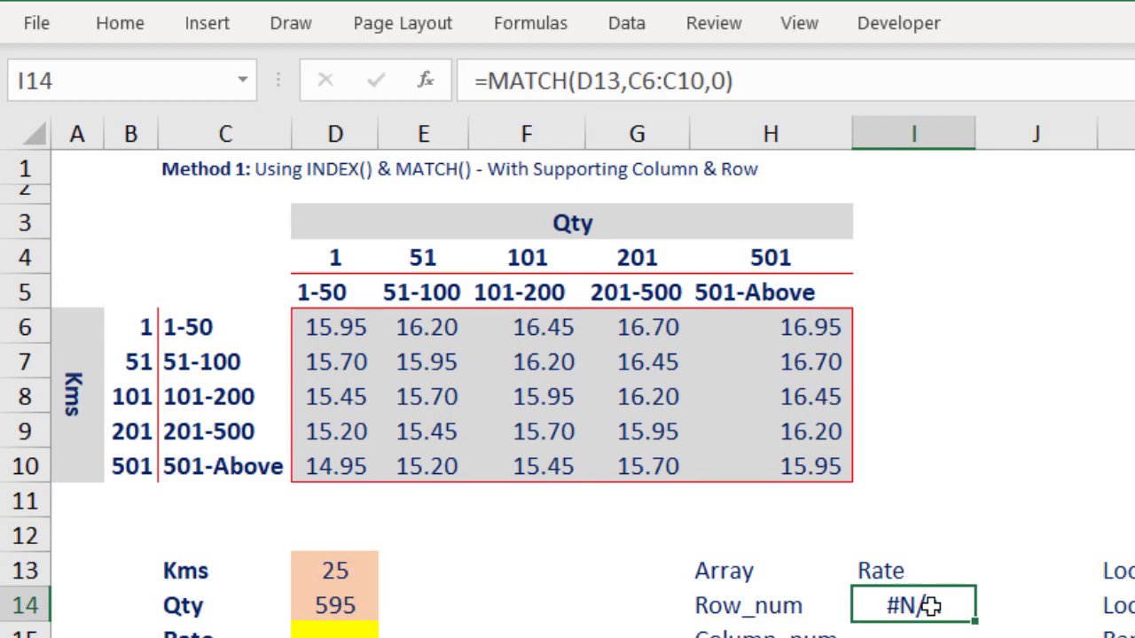
double_click(927, 610)
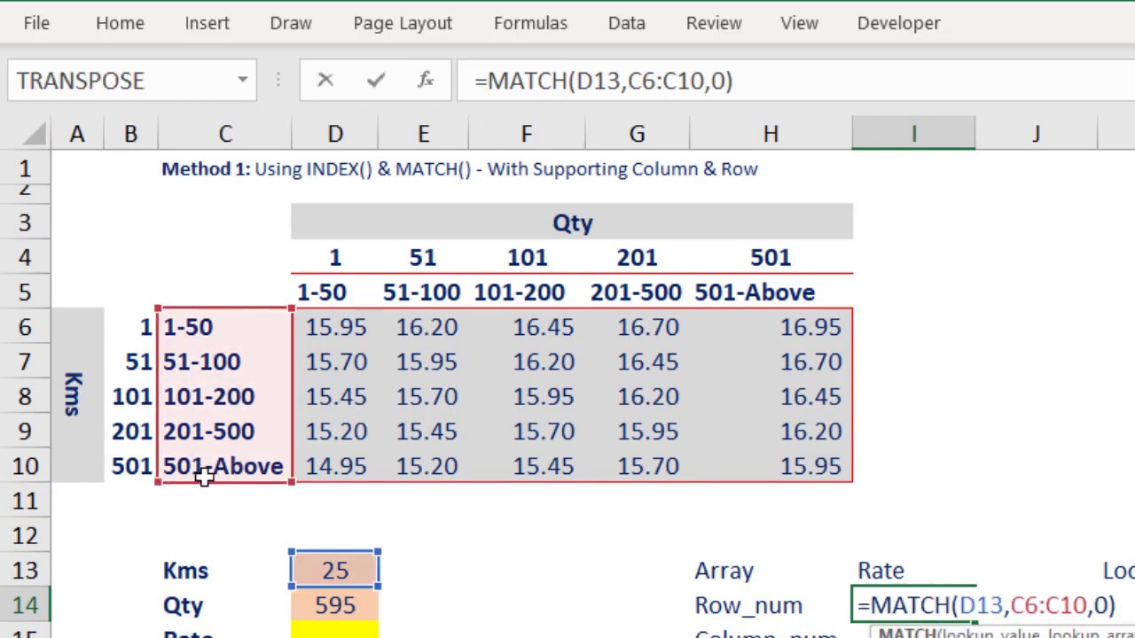
drag(221, 481, 193, 497)
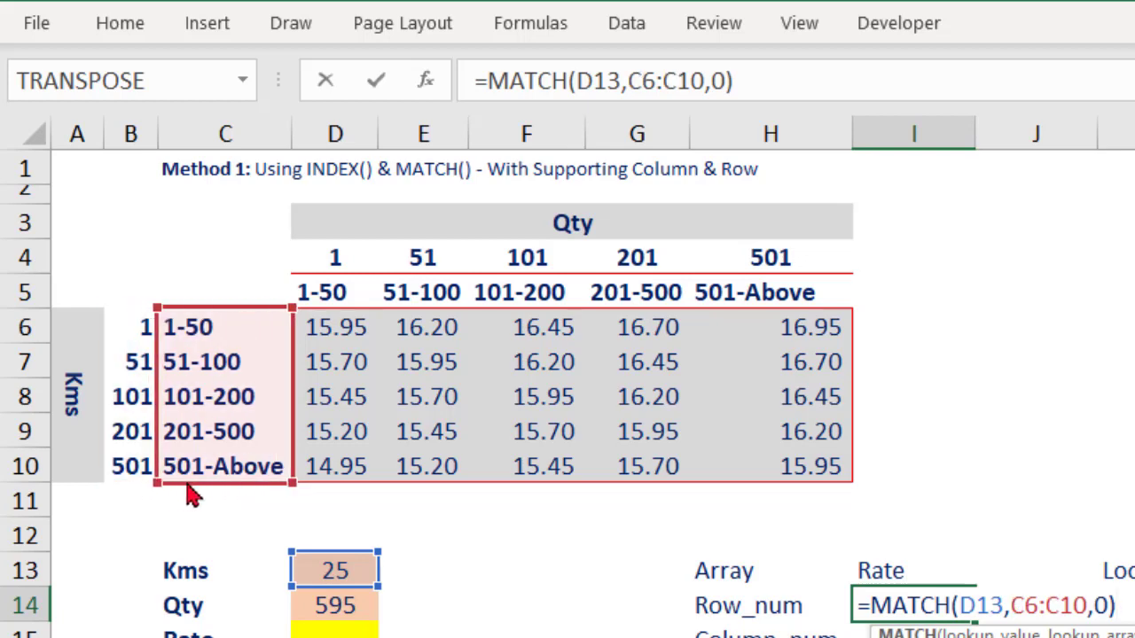
mouse_move(193, 497)
mouse_down()
mouse_move(100, 493)
mouse_move(191, 494)
mouse_up()
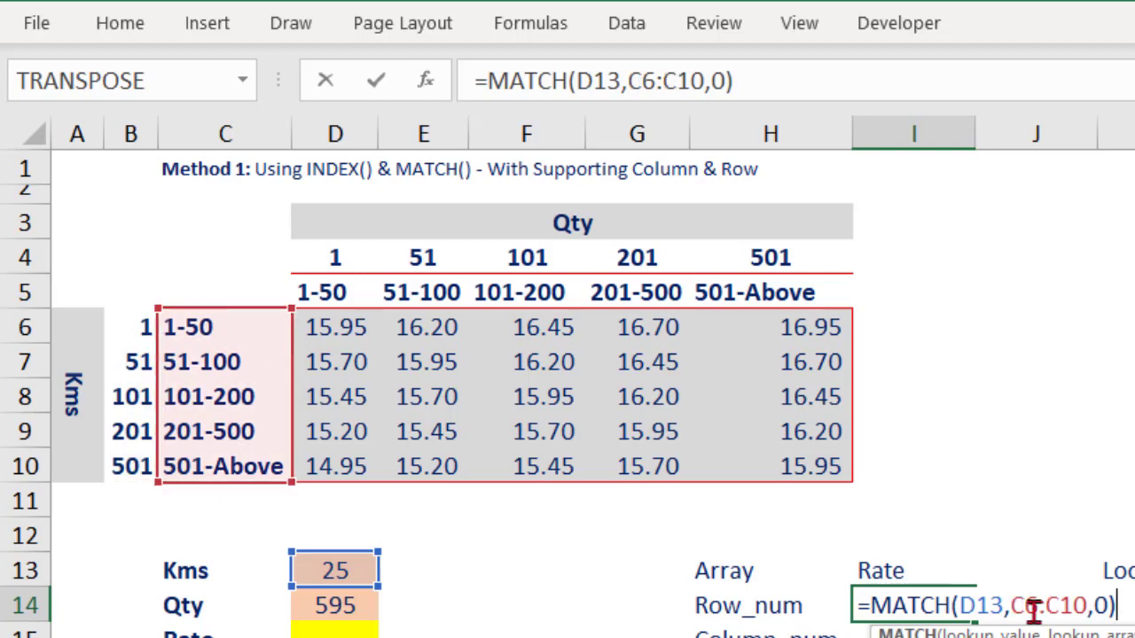
drag(1004, 606, 1086, 606)
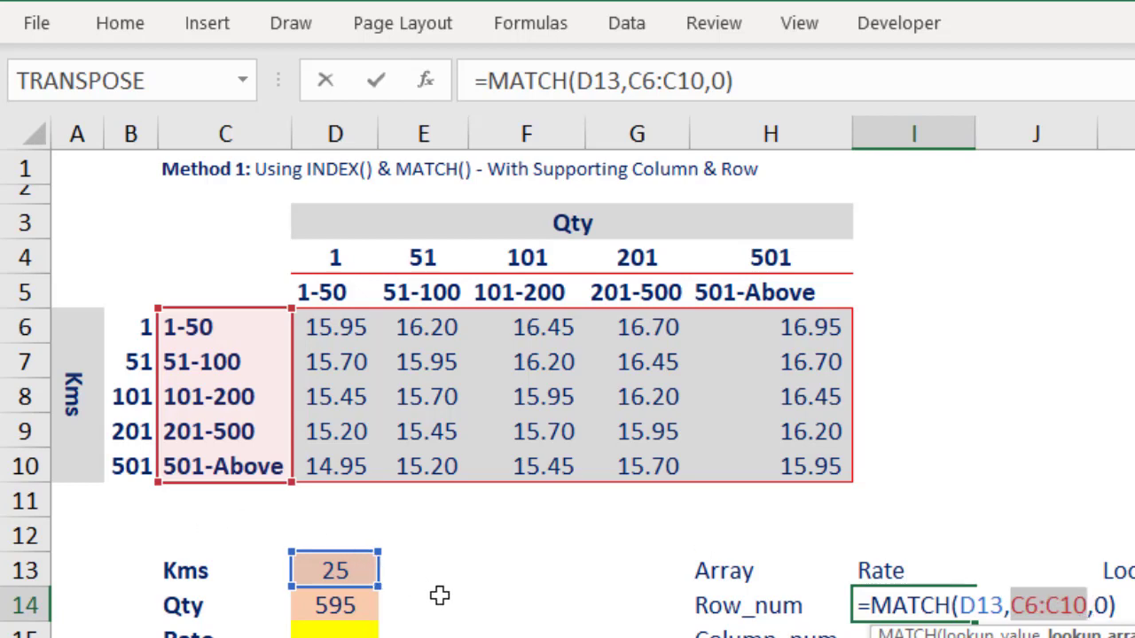
key(ctrl+Return)
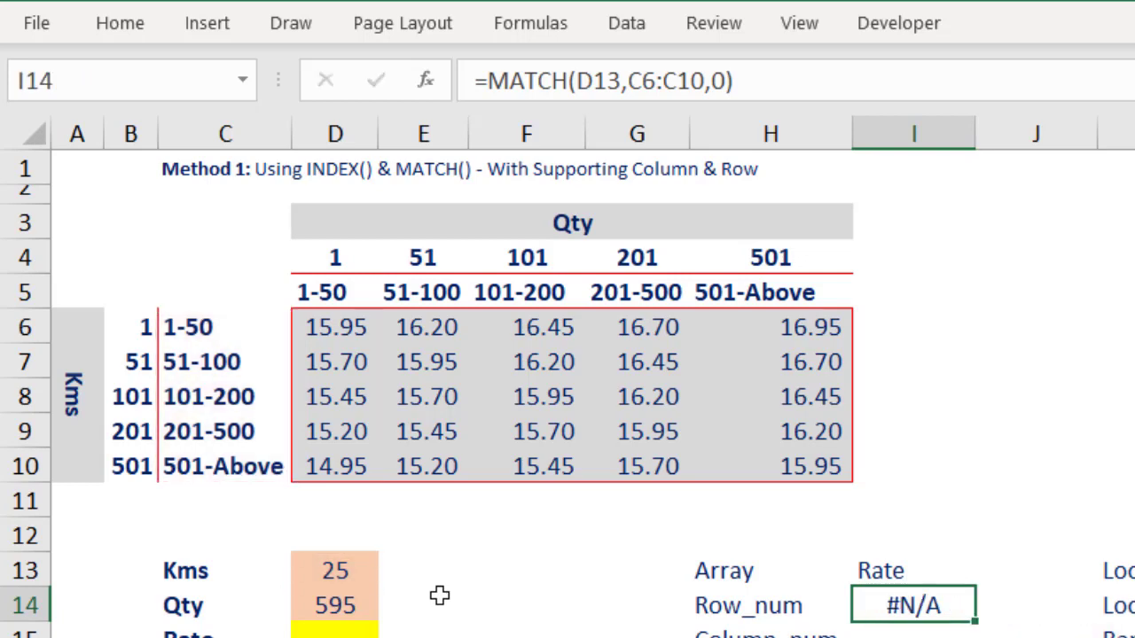
Step: Name the range of Kms lower limits in B6:B10 Kms
drag(137, 327, 124, 468)
click(74, 98)
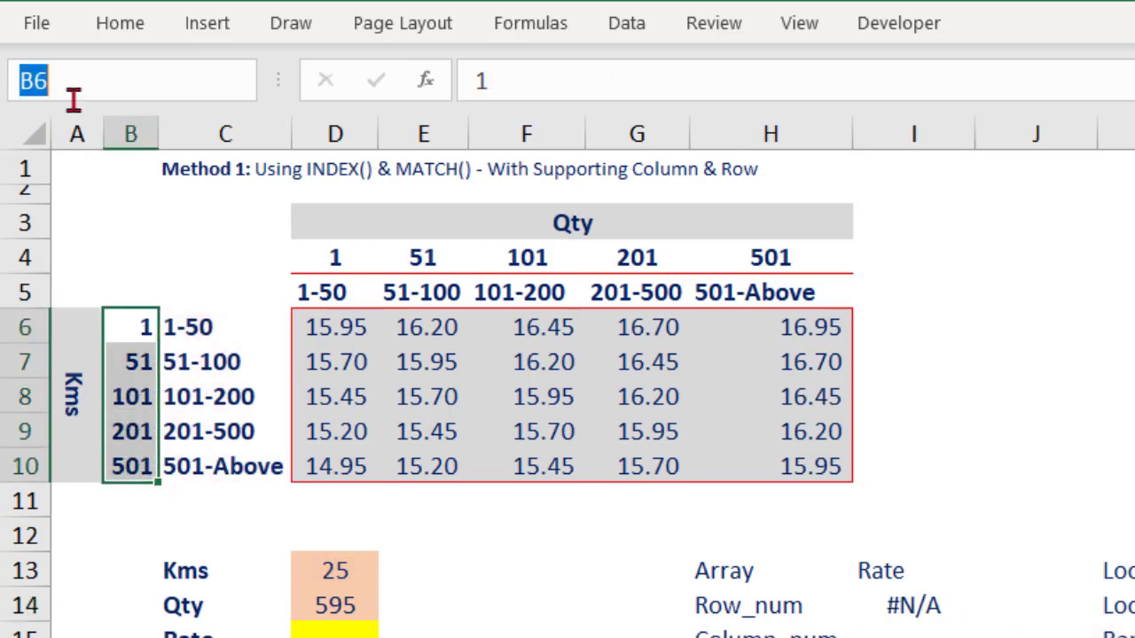
text(Kms)
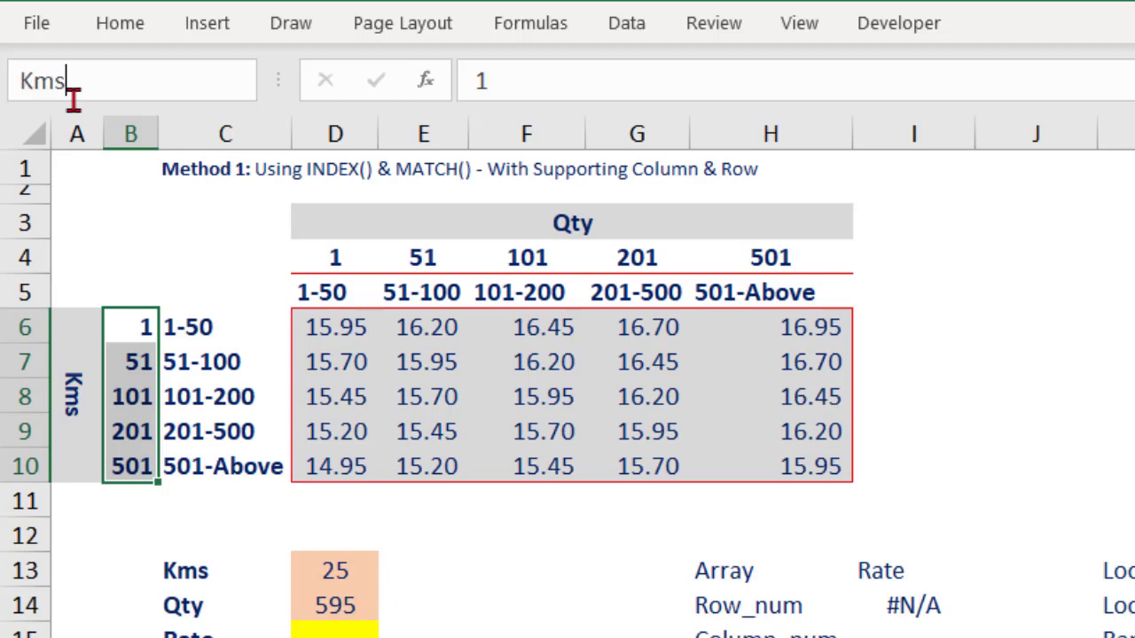
key(Return)
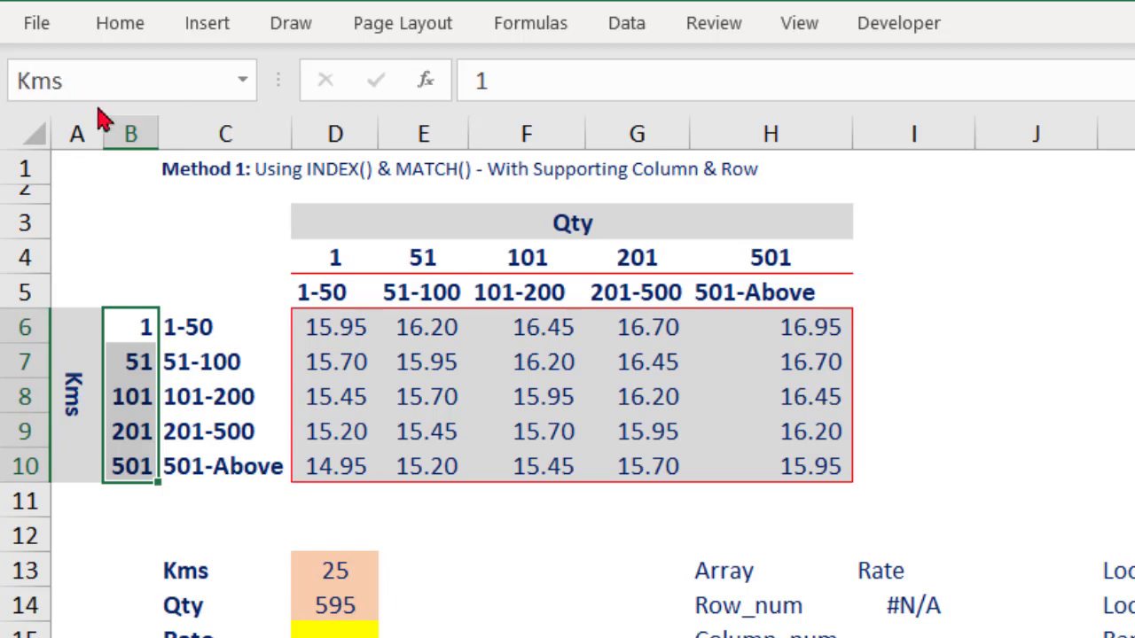
Step: Name the range of Qty lower limits in D4:H4 Qty
drag(313, 260, 745, 253)
click(145, 75)
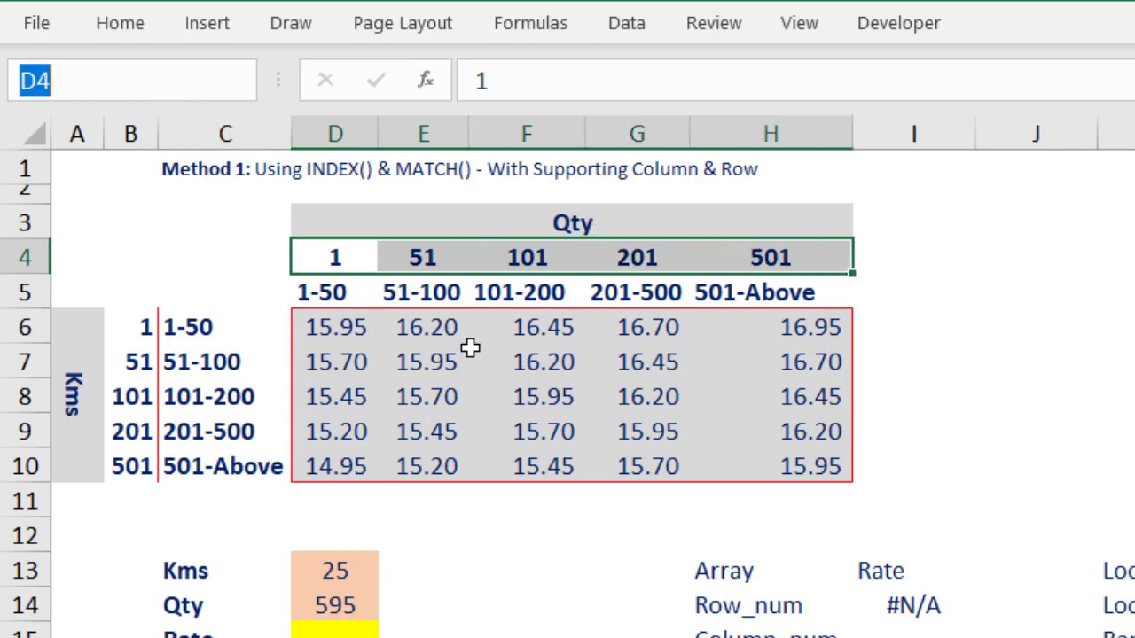
text(Qty)
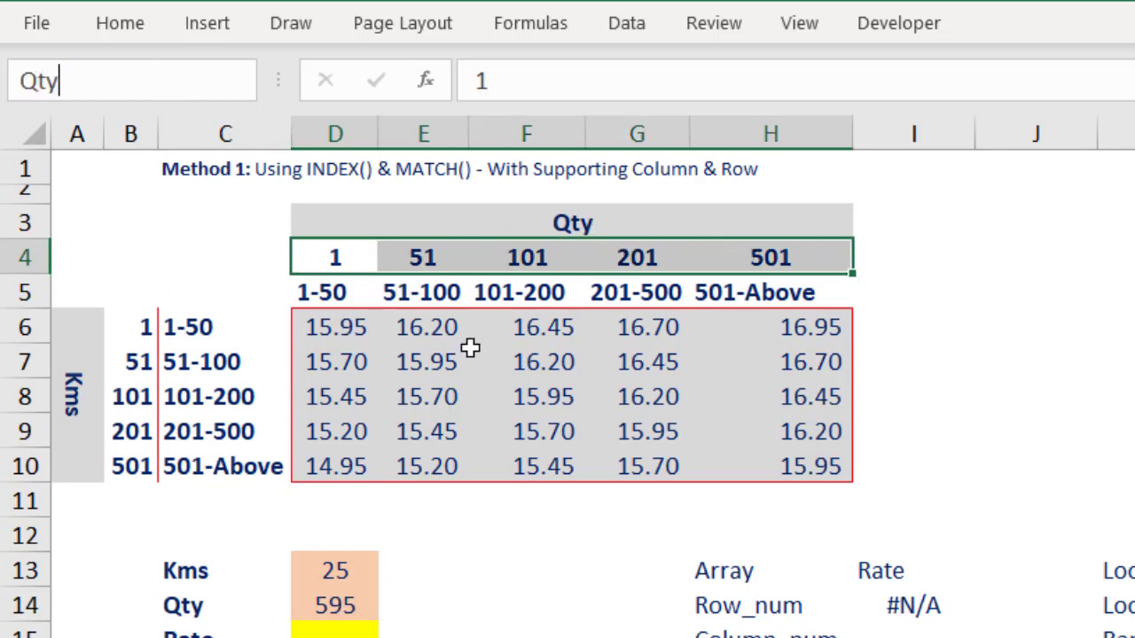
key(Return)
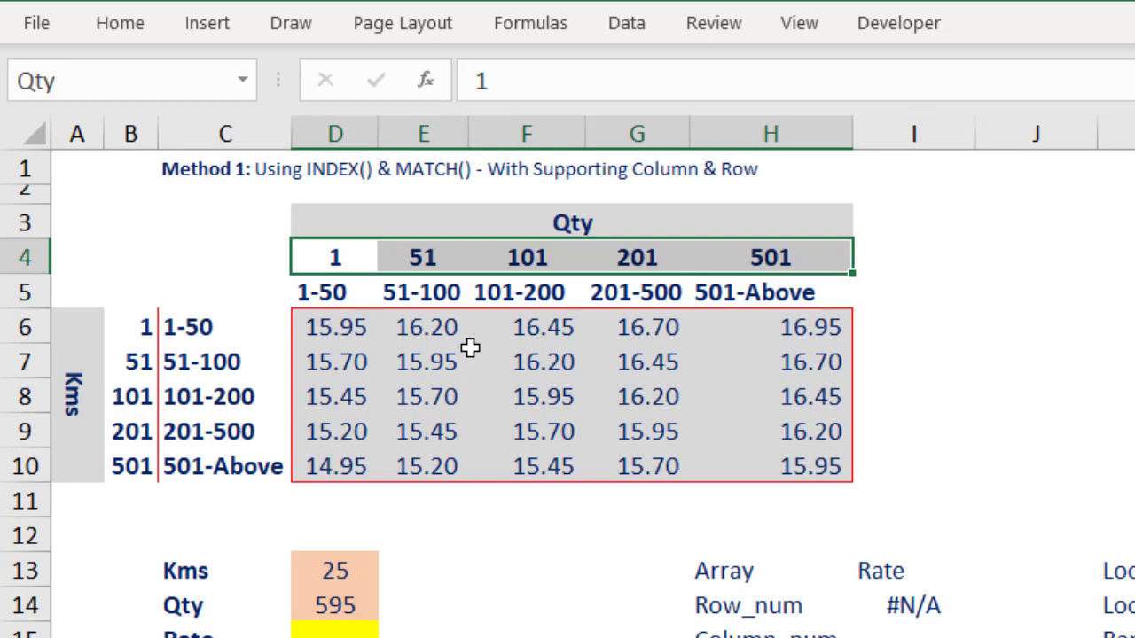
click(395, 324)
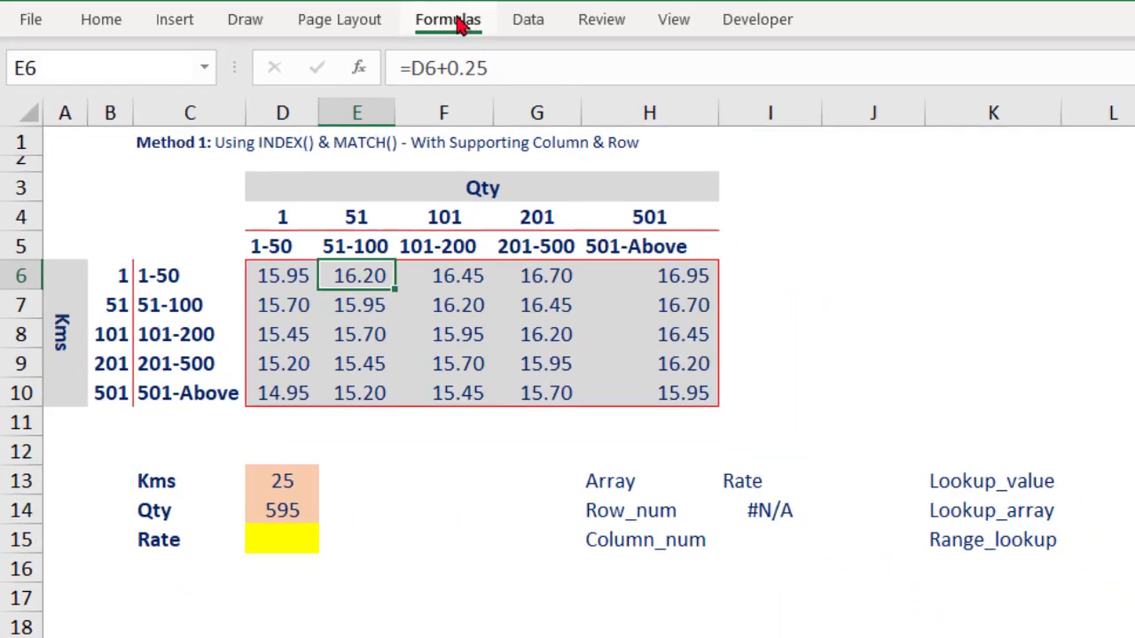
Step: Review the workbook's defined names in the Name Manager
click(454, 21)
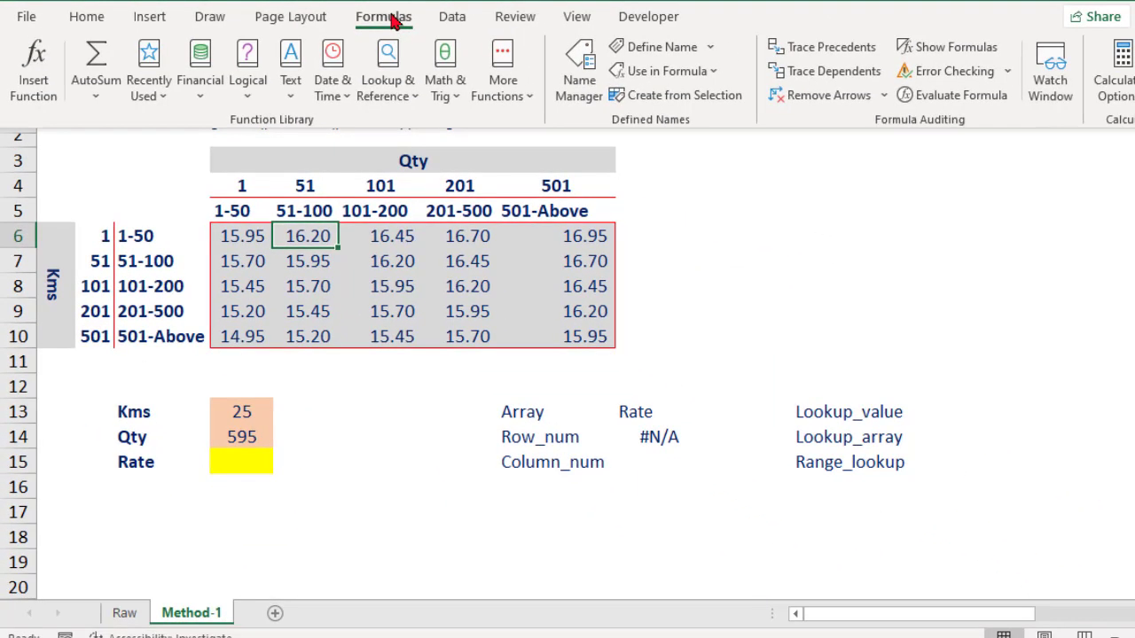
click(578, 62)
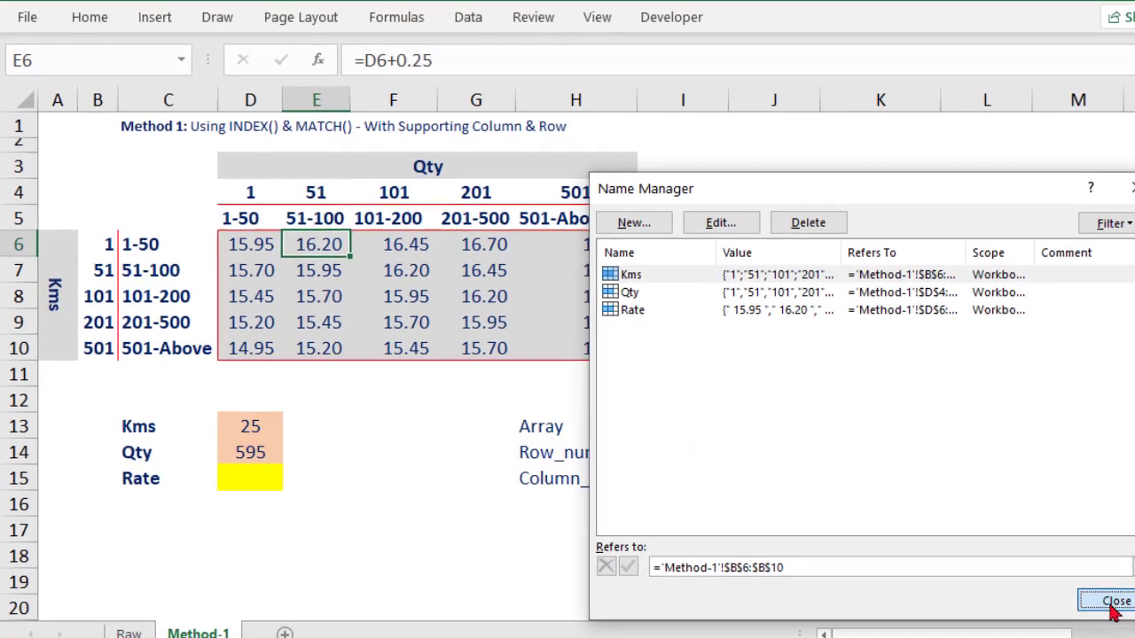
click(1078, 579)
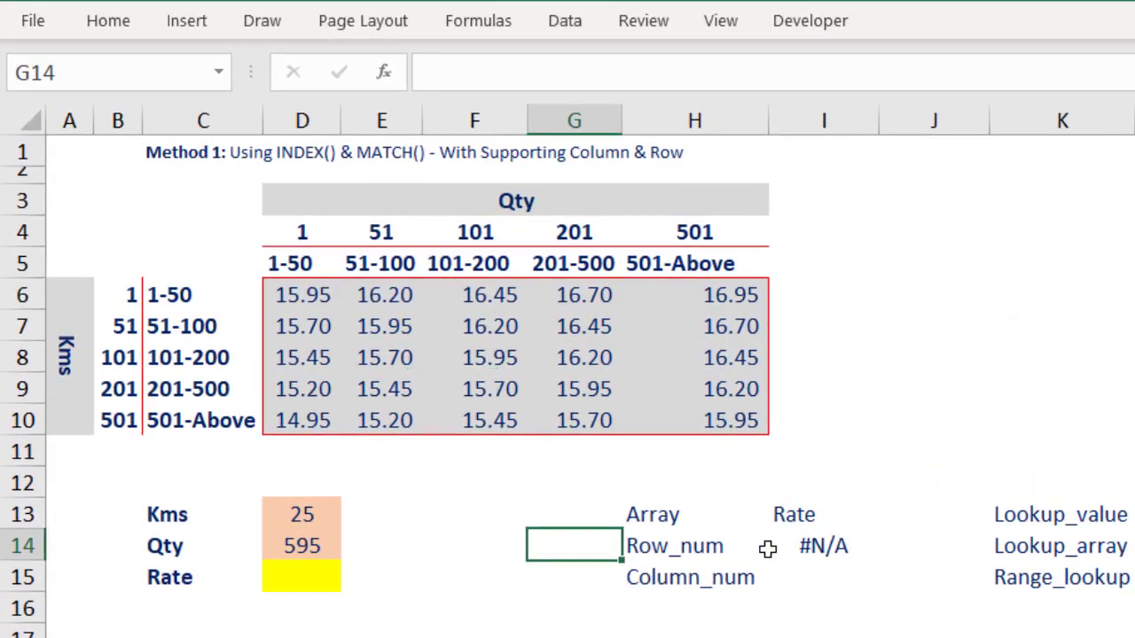
Step: Clear the existing Row_num formula from I14
click(768, 549)
click(823, 545)
key(Delete)
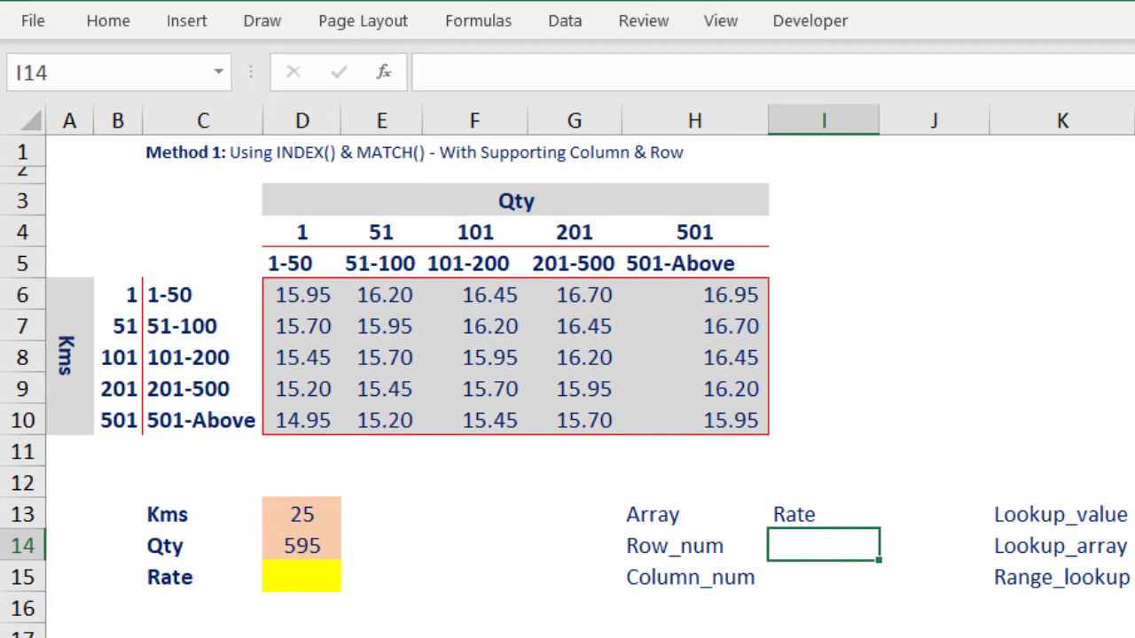
Step: Enter =MATCH(D13,Kms,0) as the Row_num formula in I14, using the Kms lower limits as lookup array
text(mat)
key(BackSpace)
key(BackSpace)
key(BackSpace)
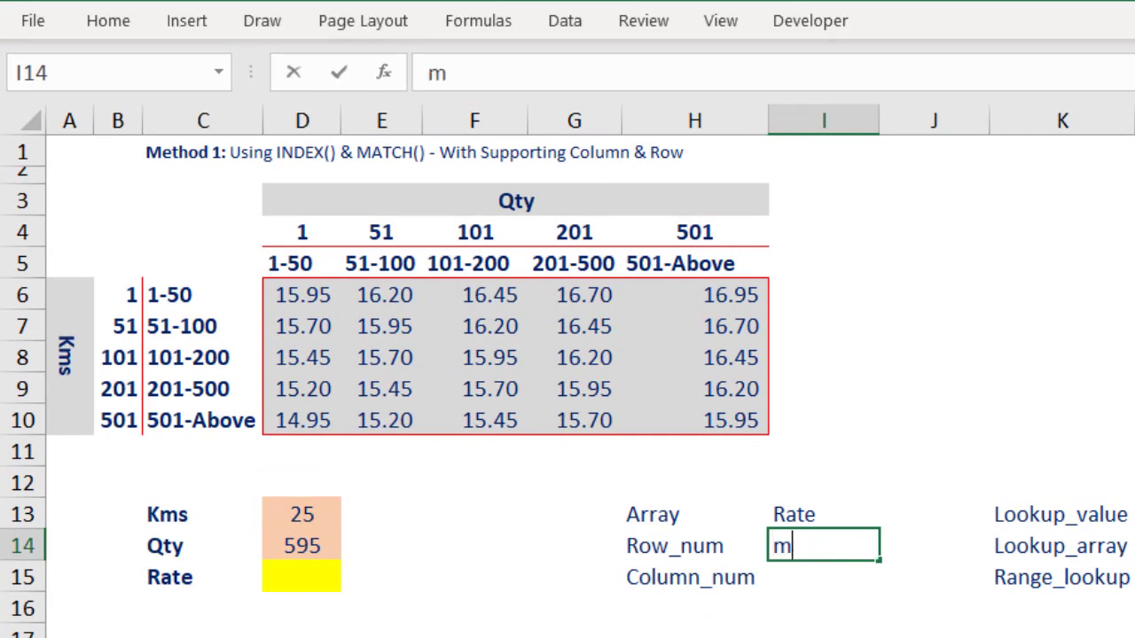
text(=mat)
key(Tab)
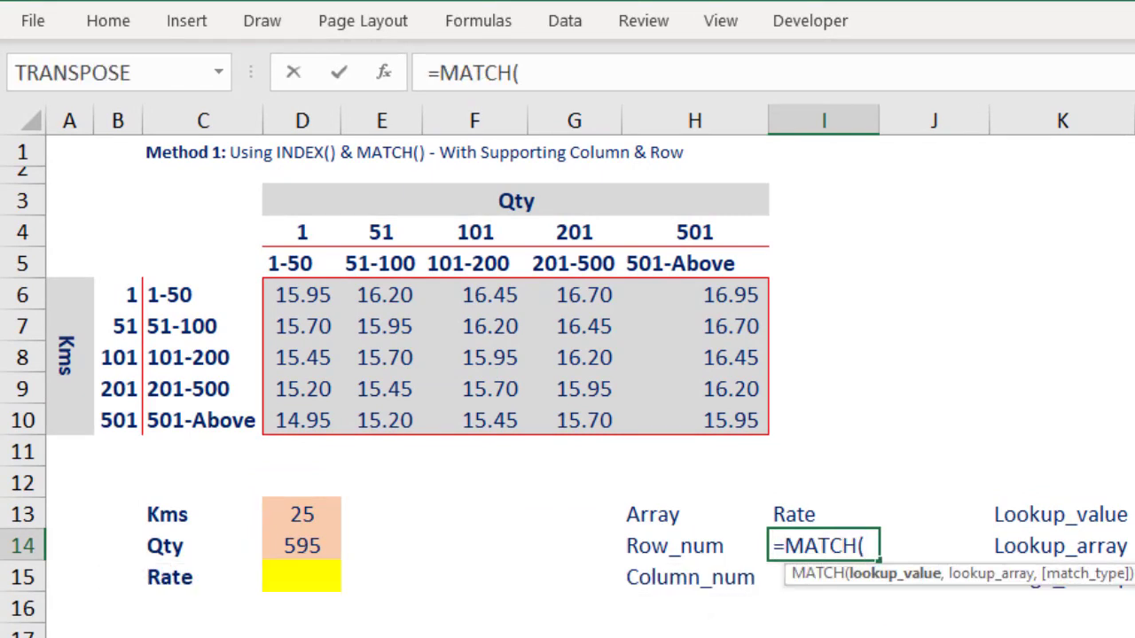
click(293, 525)
text(,)
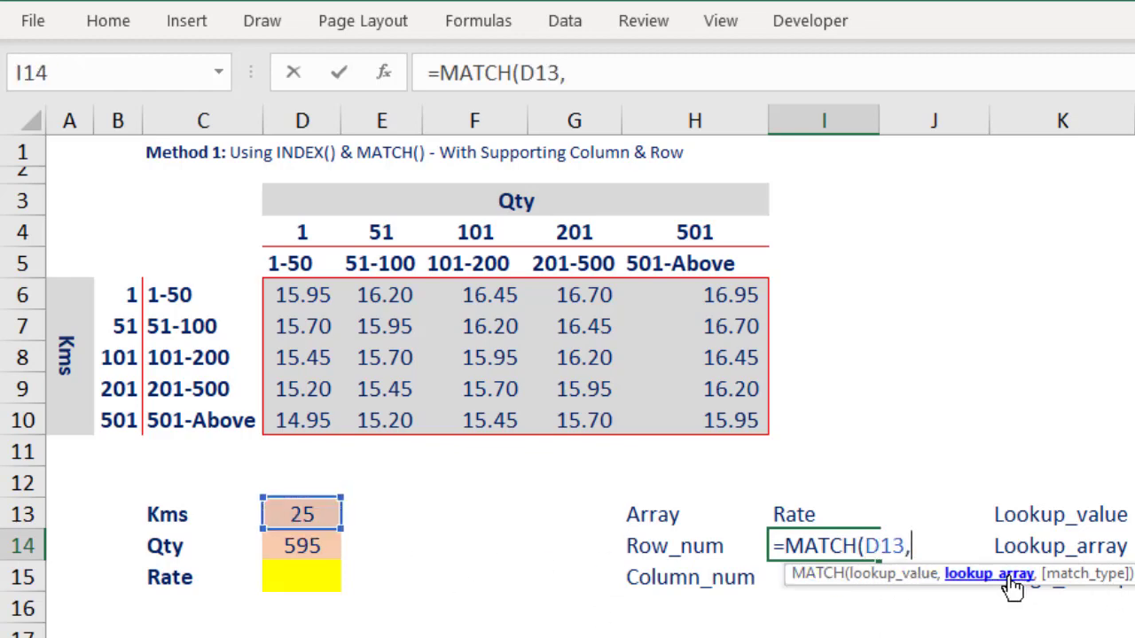
drag(118, 296, 116, 417)
text(,)
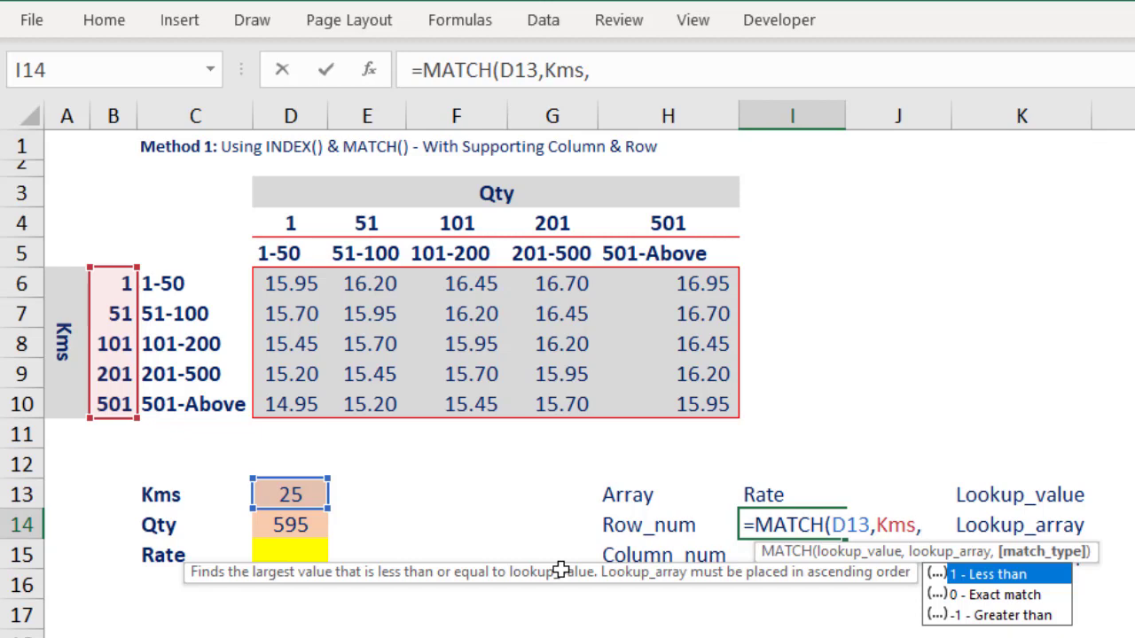
text(0))
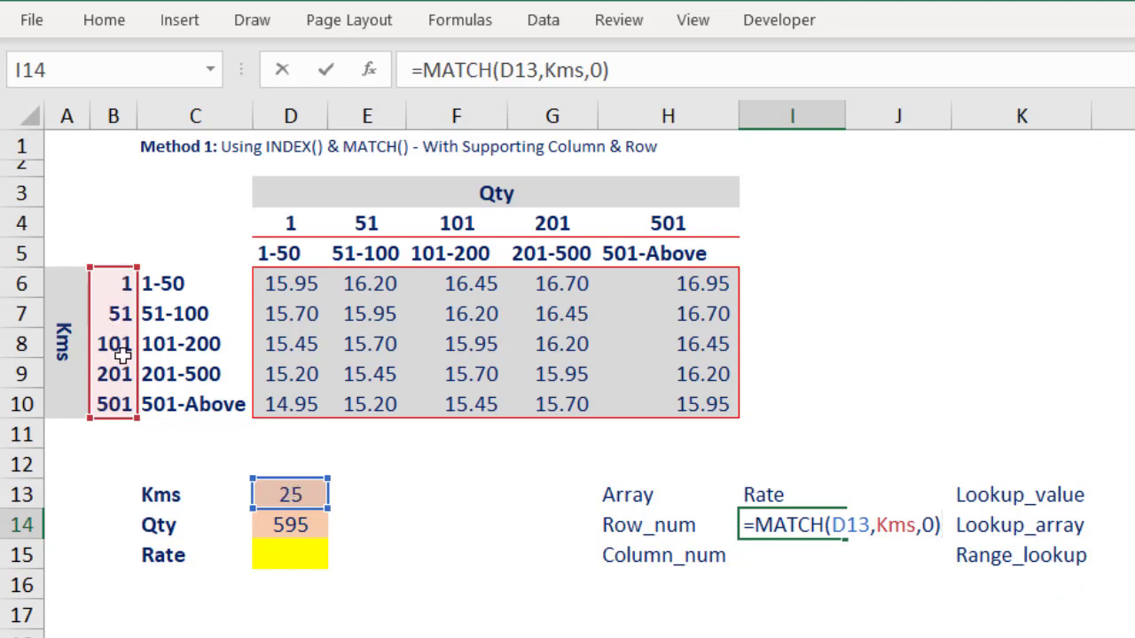
key(Return)
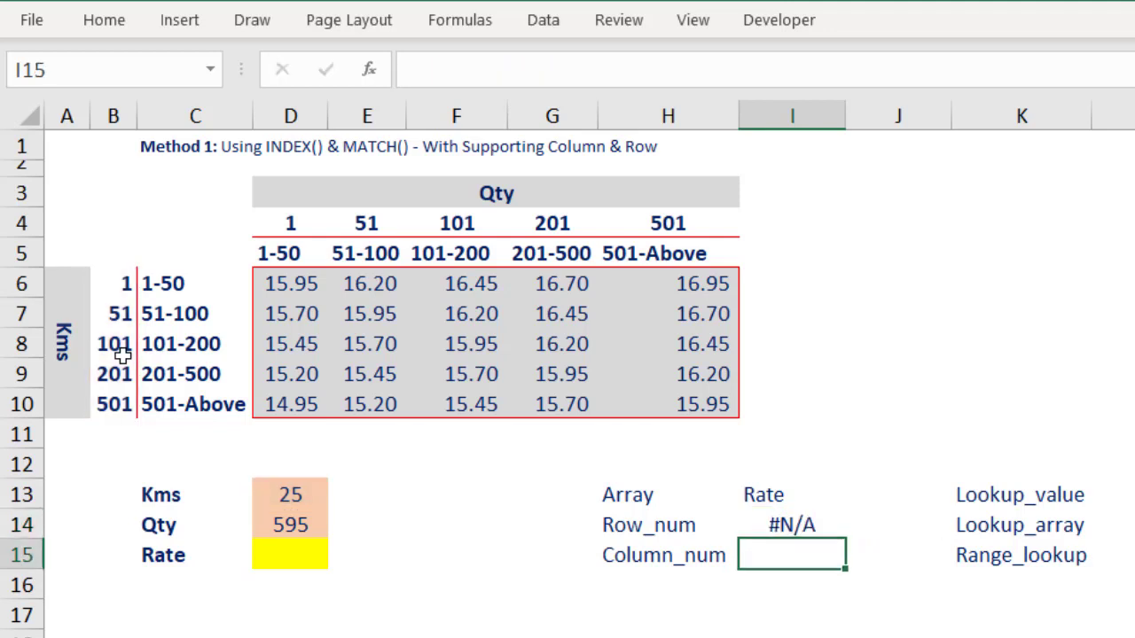
Step: Change the match type in the I14 Row_num formula to 1 (Less than), giving =MATCH(D13,Kms,1)
key(Up)
key(F2)
key(Left)
key(Left)
key(shift+Right)
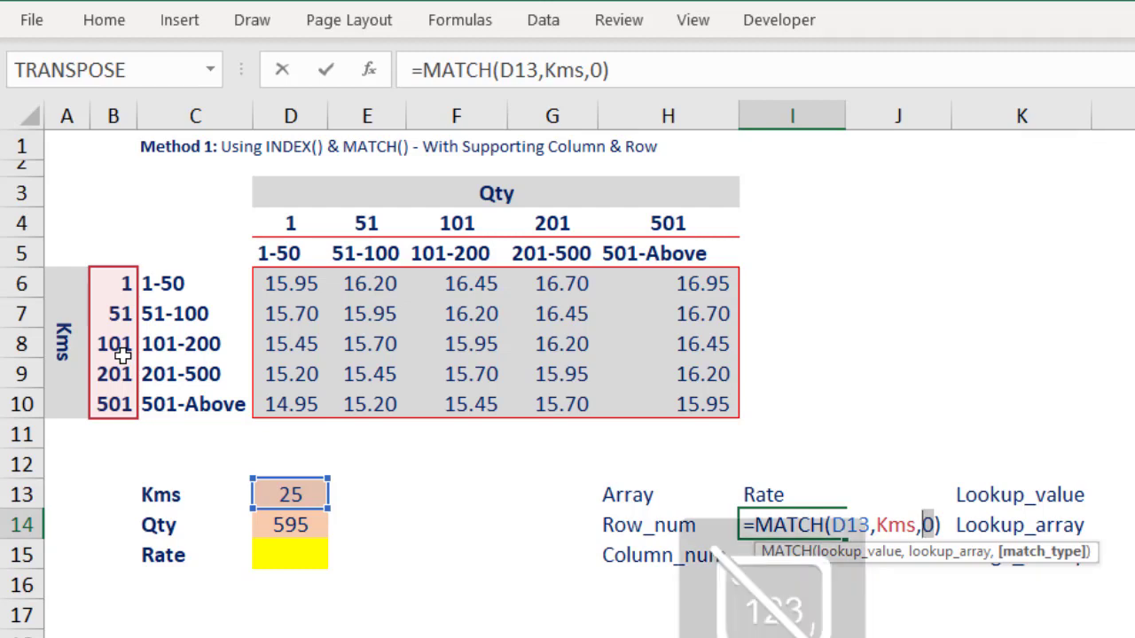
key(BackSpace)
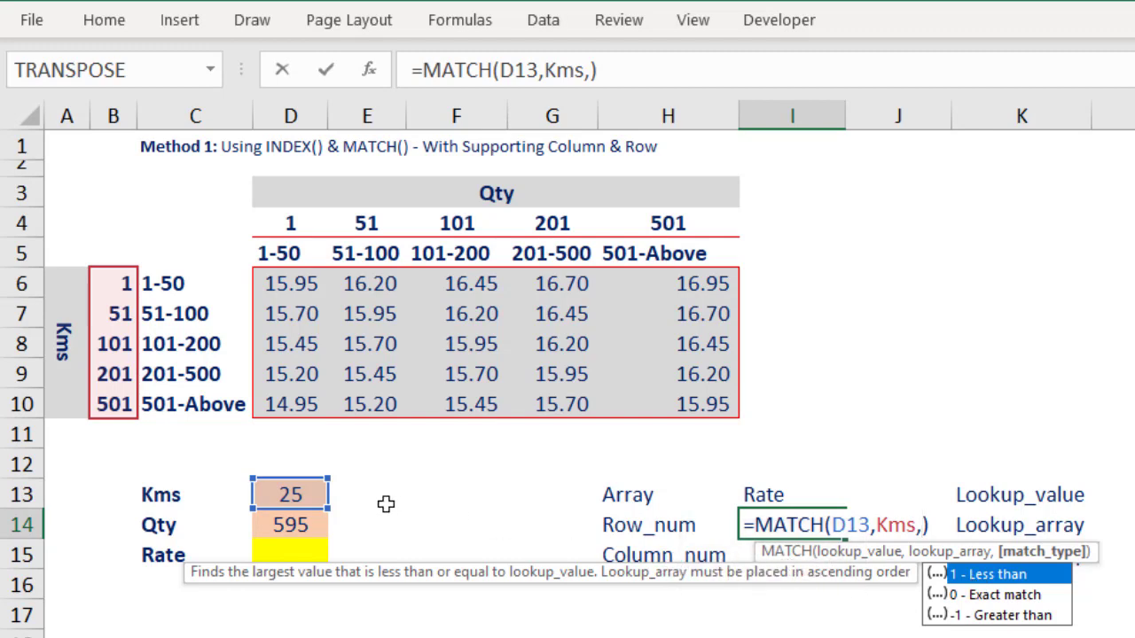
text(1)
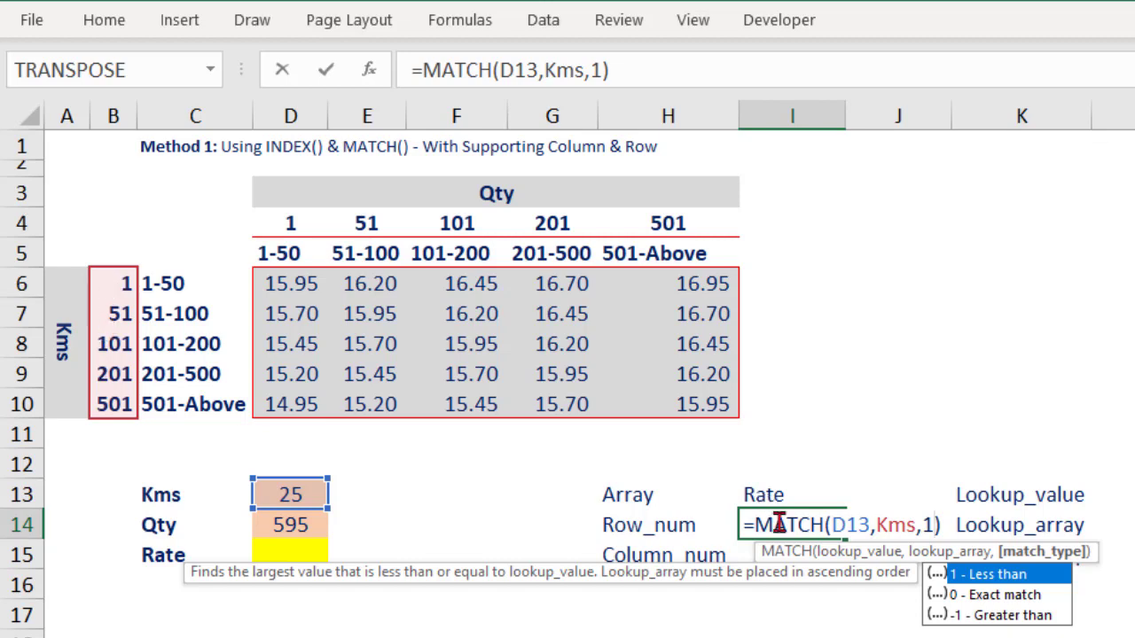
key(Return)
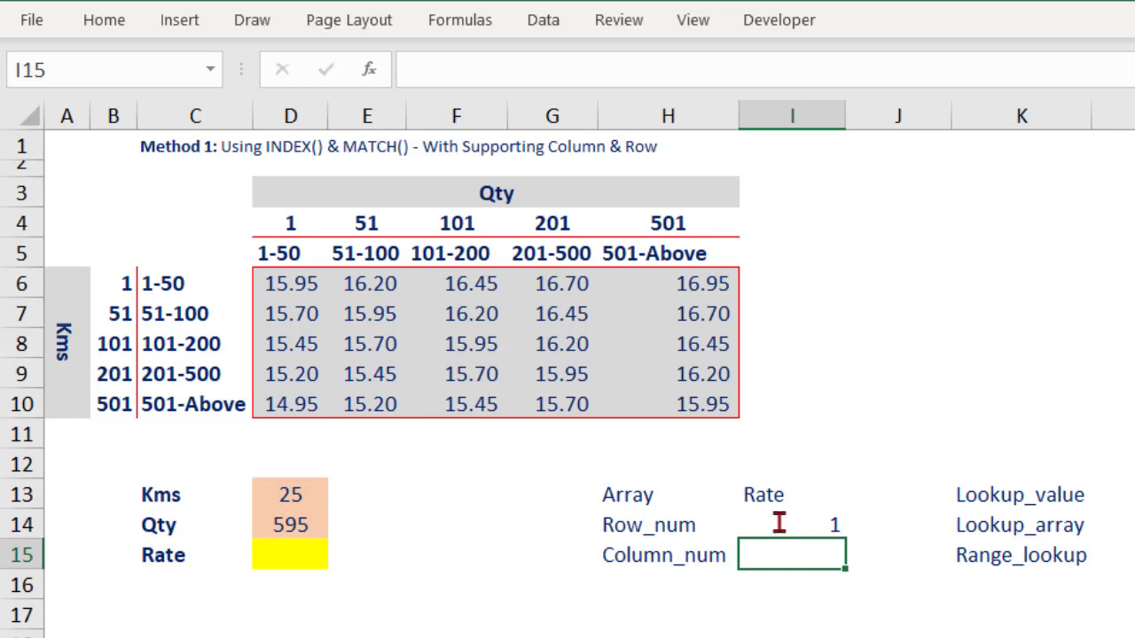
Step: Test the Row_num formula by setting the Kms input in D13 to 58
click(290, 494)
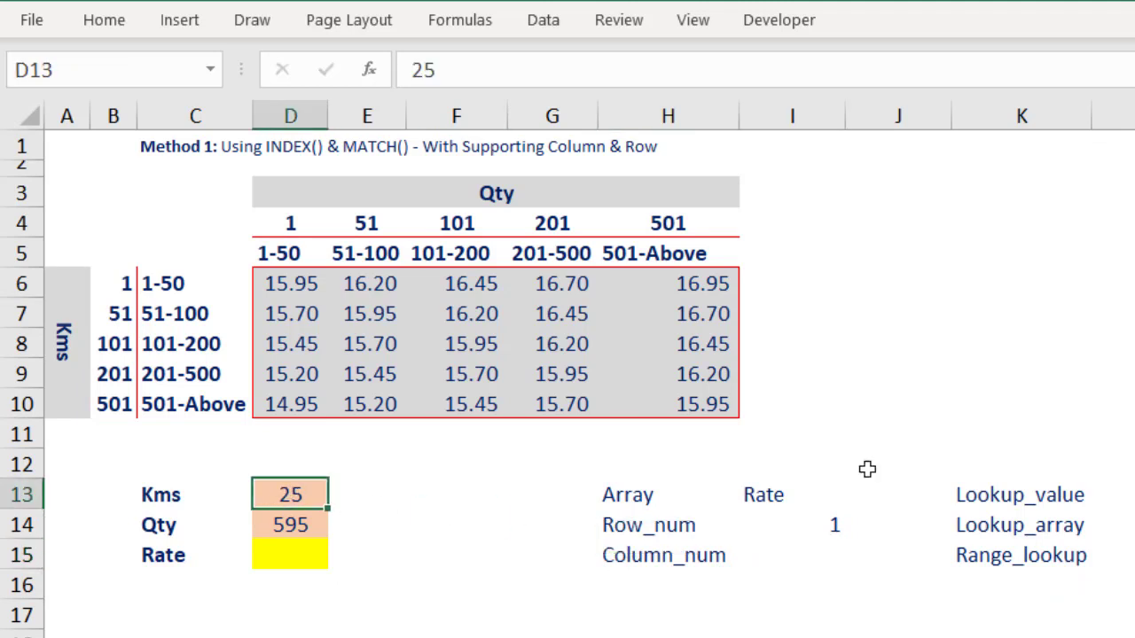
text(58)
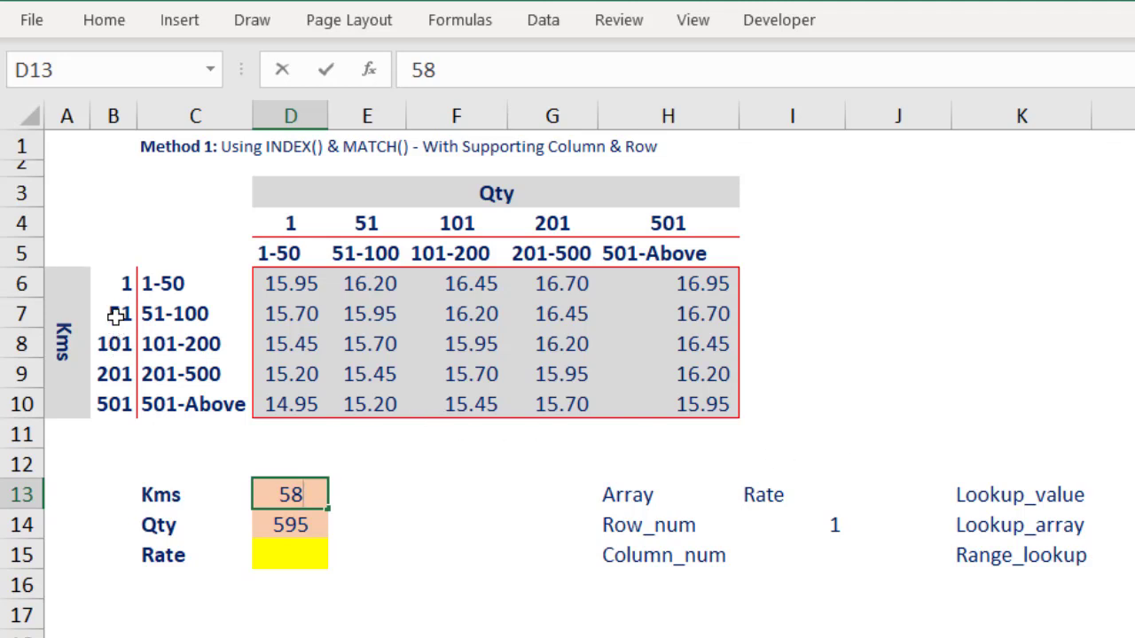
key(Return)
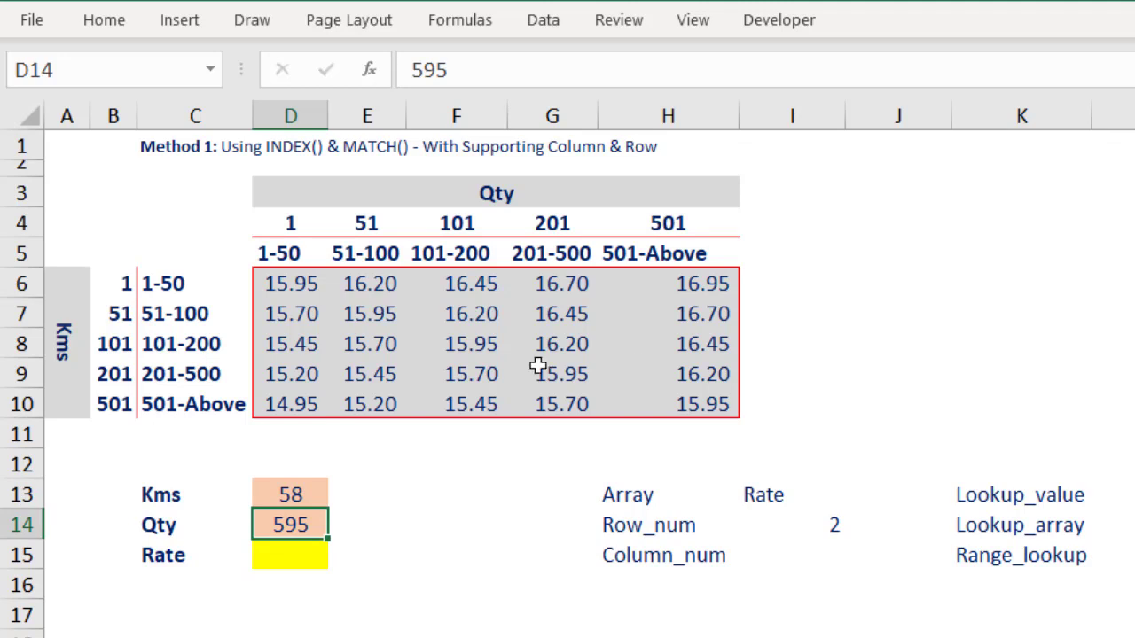
Step: Set the Kms input in D13 to 695 to test the Row_num formula with a higher distance
click(299, 490)
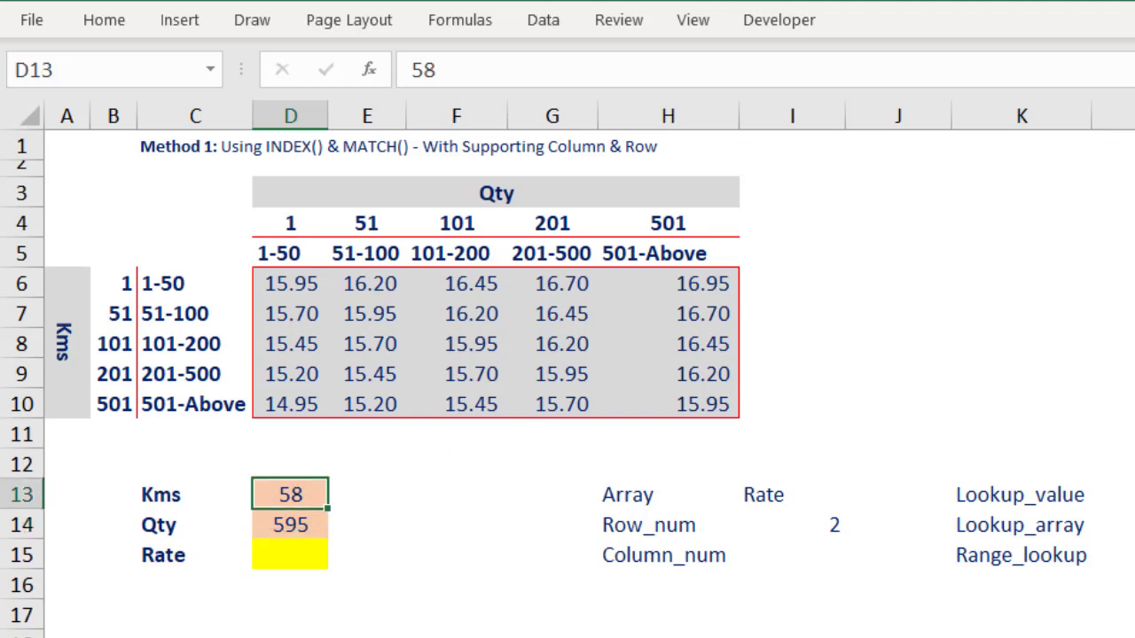
text(695)
key(Return)
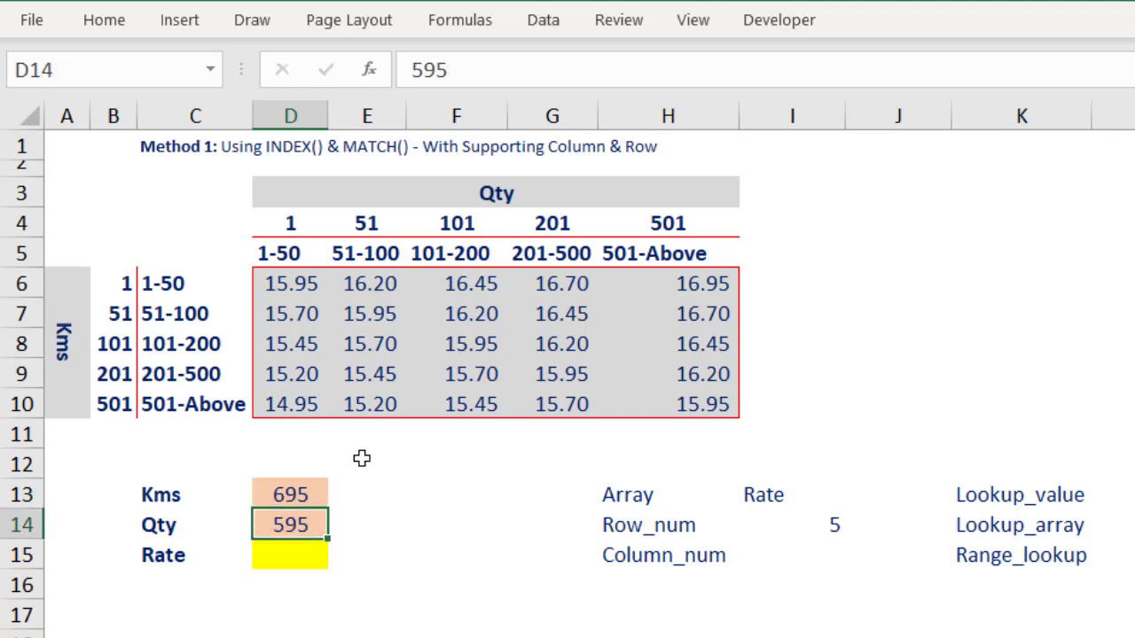
Step: Compare the Kms input in D13 with the lower limits in B6:B10 and the Row_num formula in I14
click(294, 494)
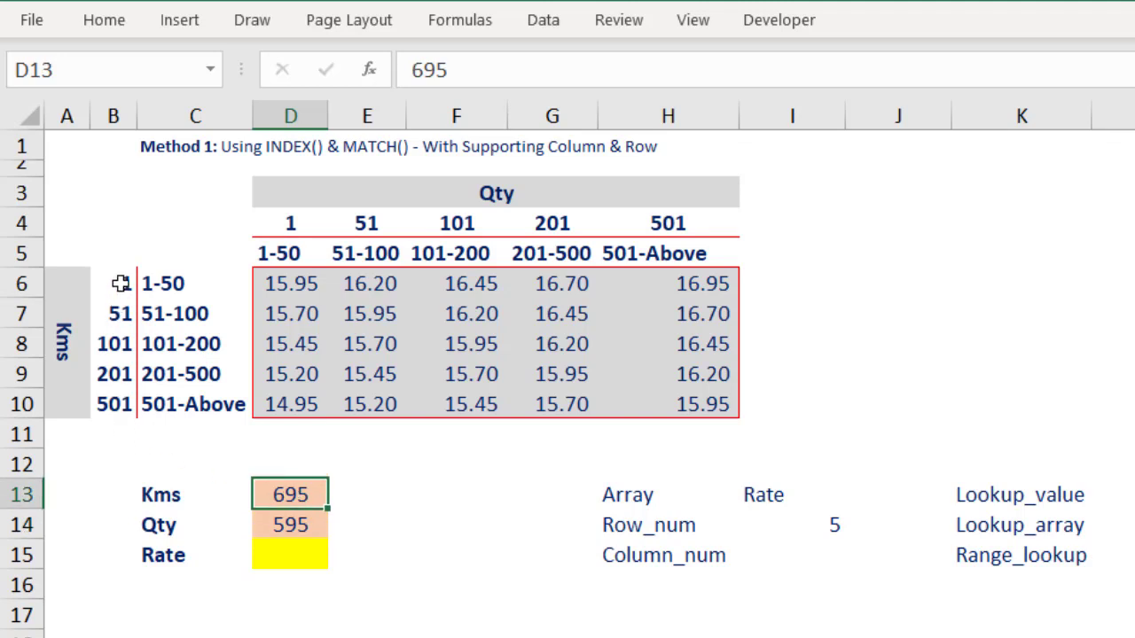
drag(121, 283, 104, 399)
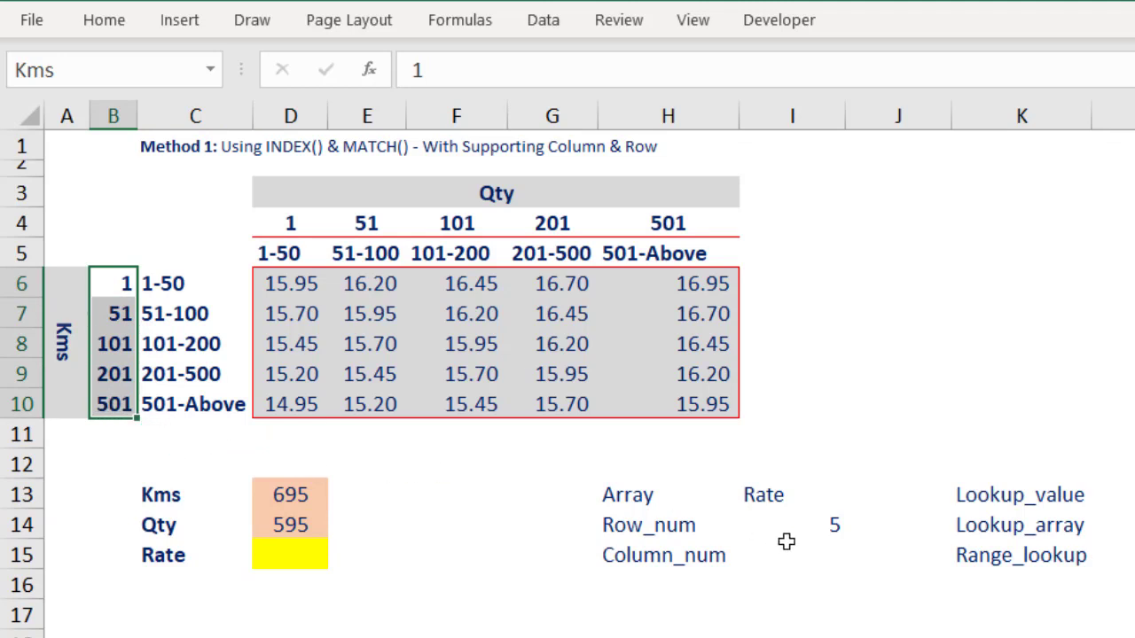
click(786, 542)
click(798, 532)
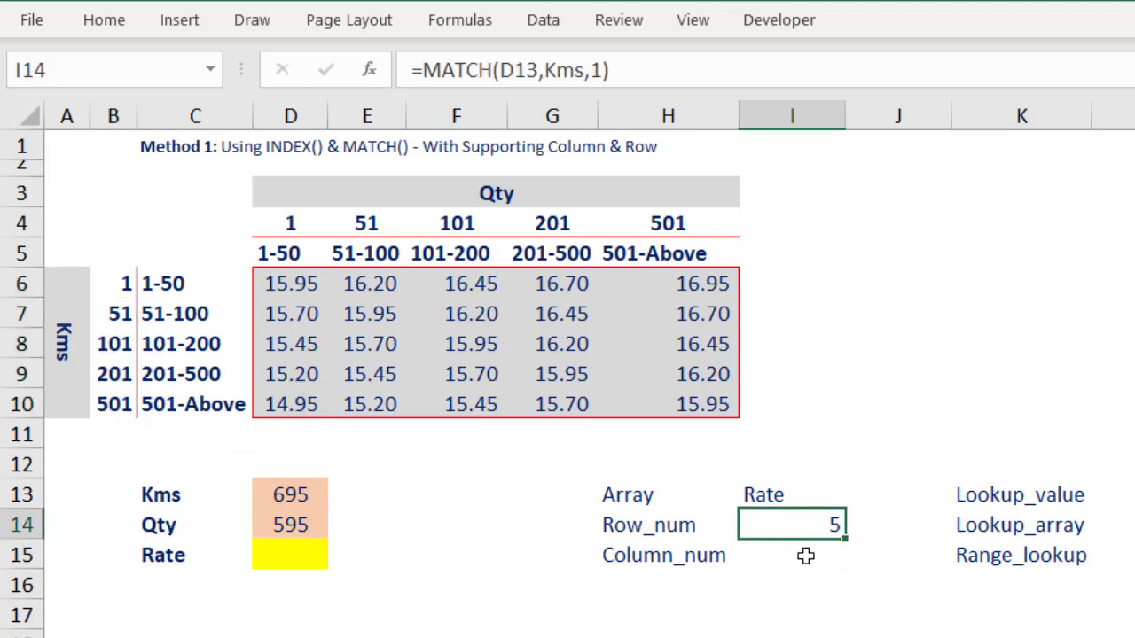
Step: Enter =MATCH(D14,Qty,1) as the Column_num formula in I15, using the Qty lower limits as lookup array
click(806, 556)
text(=)
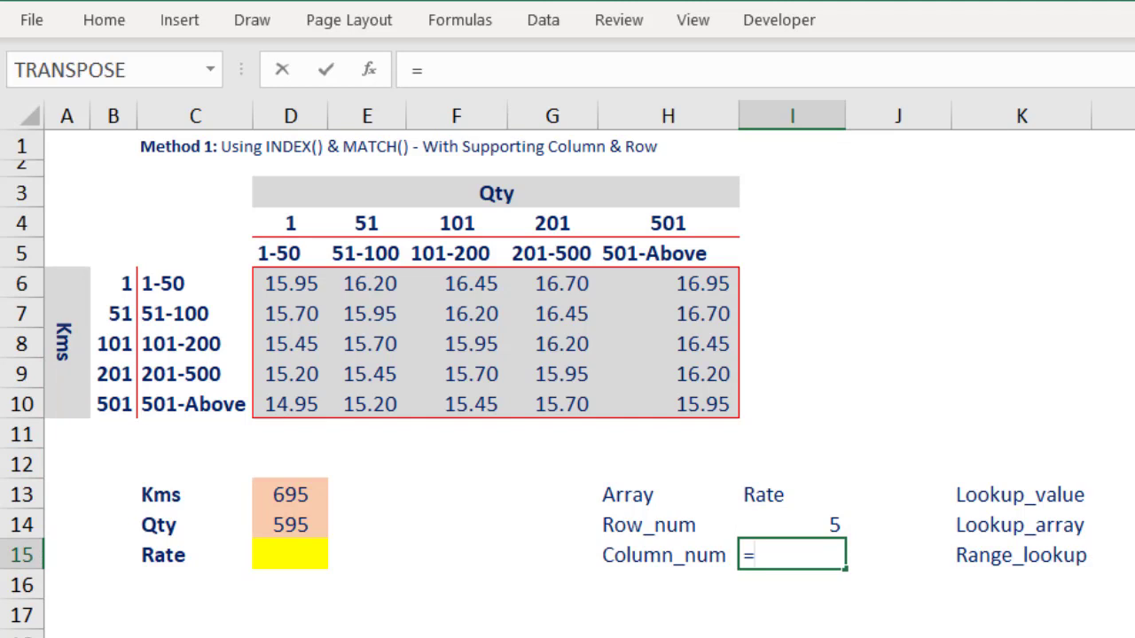
text(mat)
key(Tab)
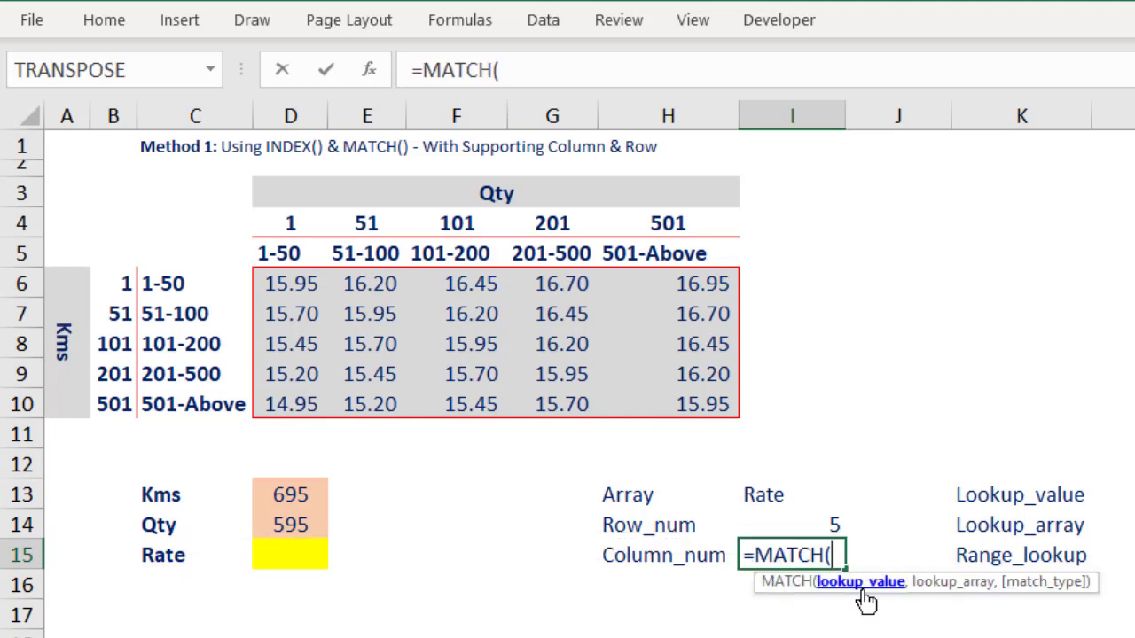
click(304, 527)
text(,)
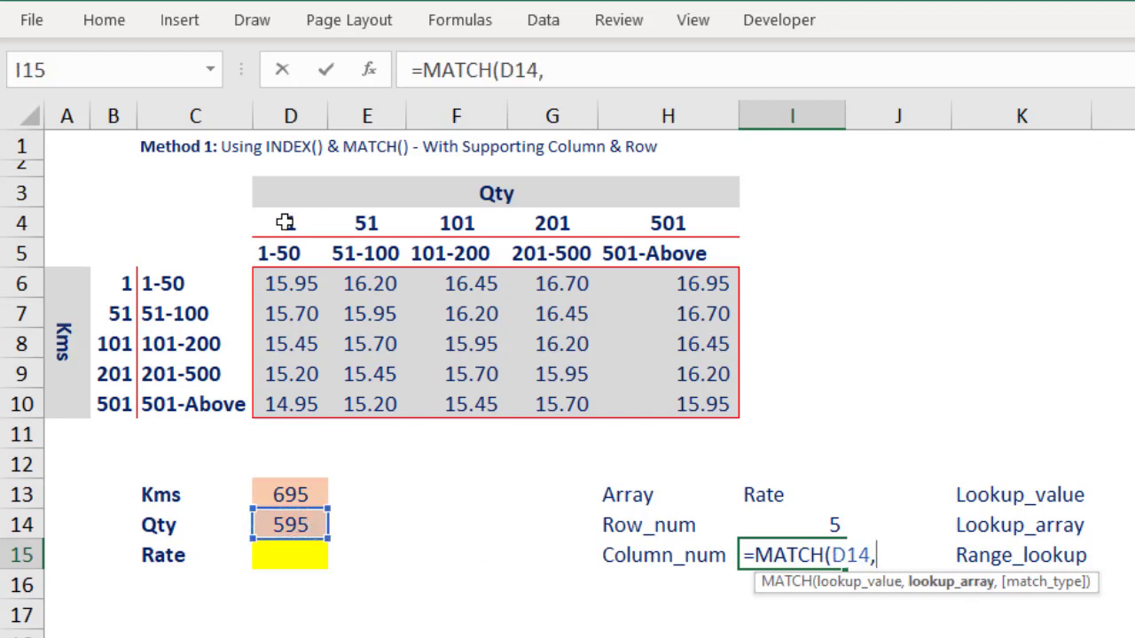
drag(287, 222, 664, 228)
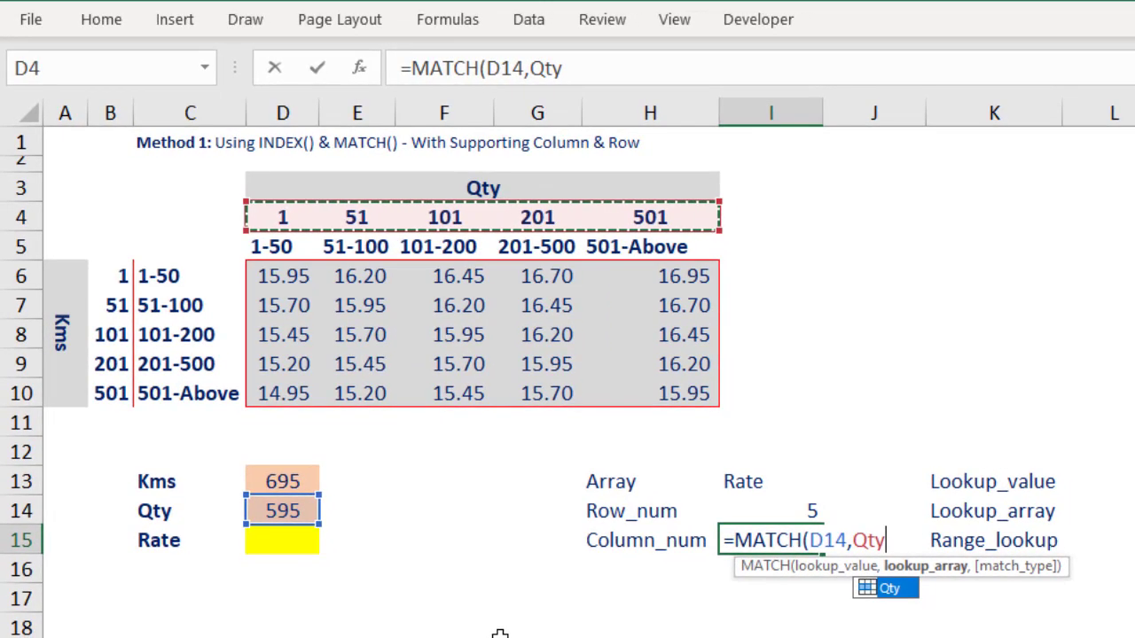
text(,)
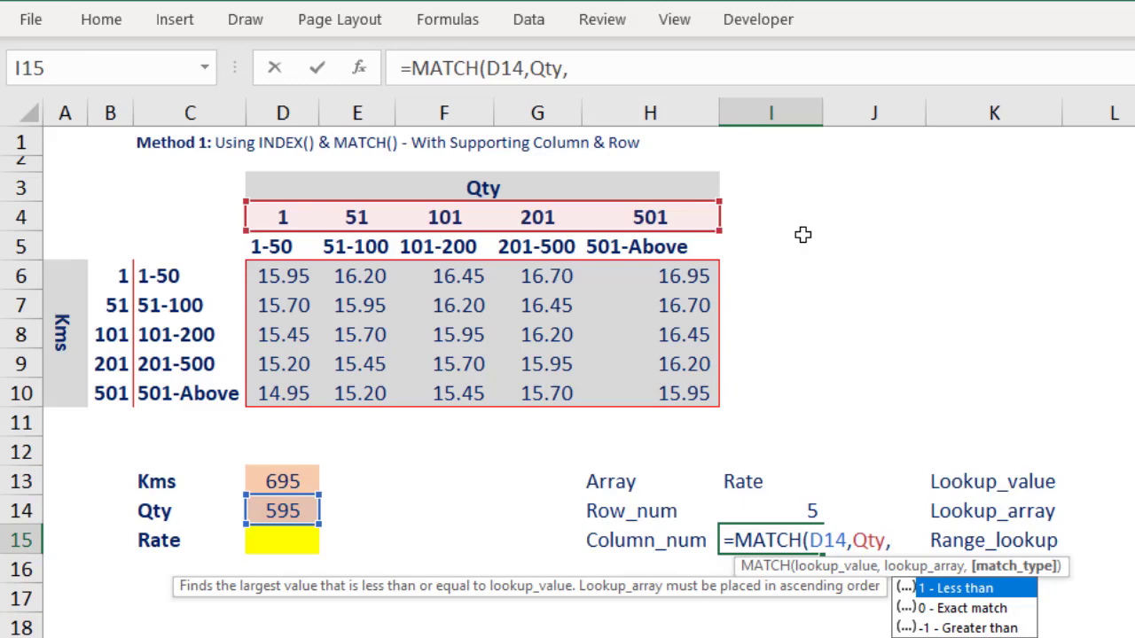
text(1))
key(ctrl+Return)
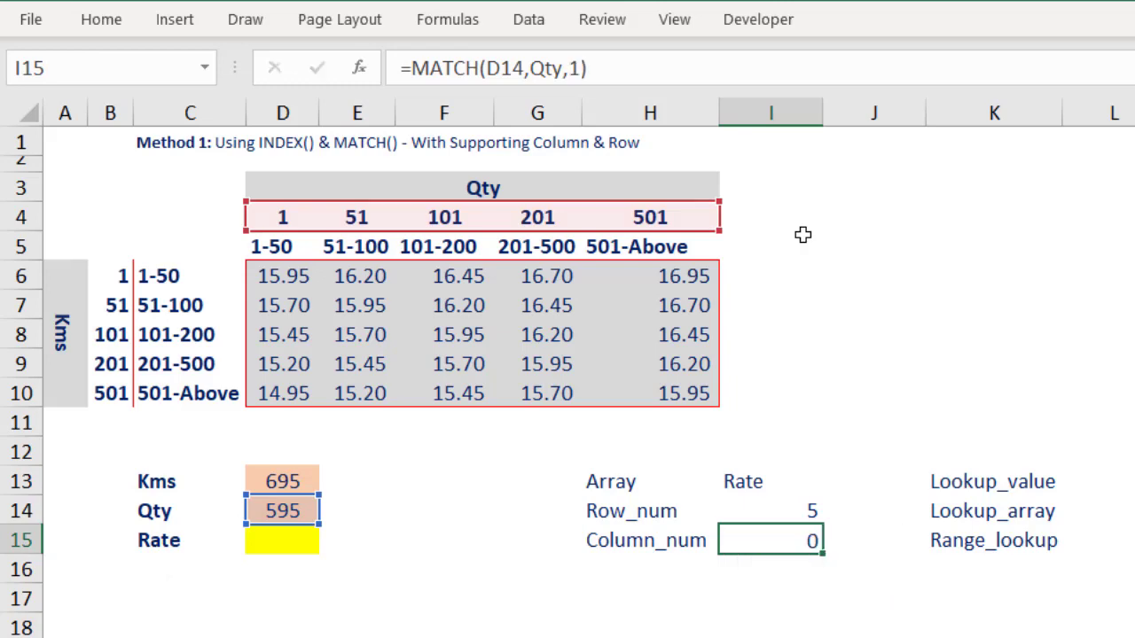
key(Return)
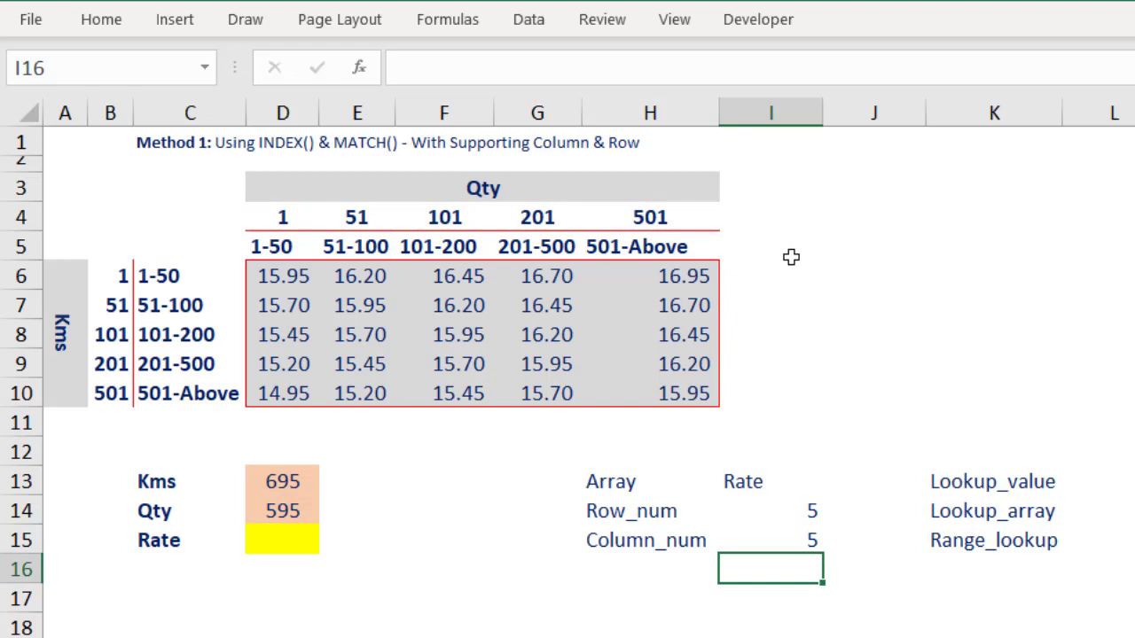
Step: Enter =INDEX(Rate,I14,I15) as the Rate formula in D15, using the Row_num and Column_num helper cells
click(735, 520)
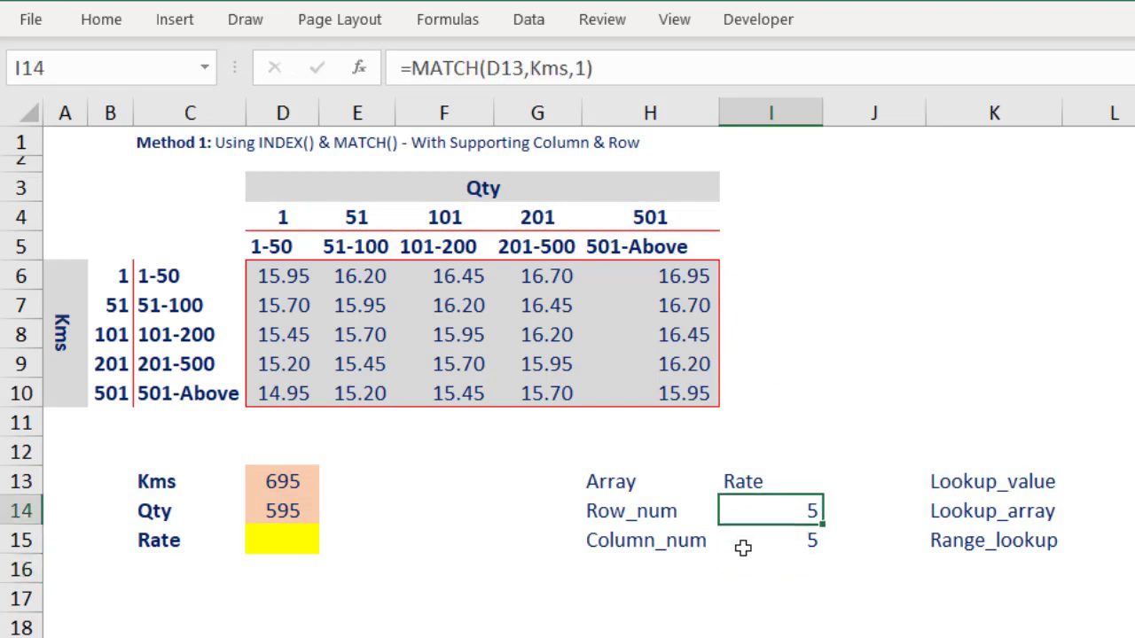
click(742, 544)
click(286, 537)
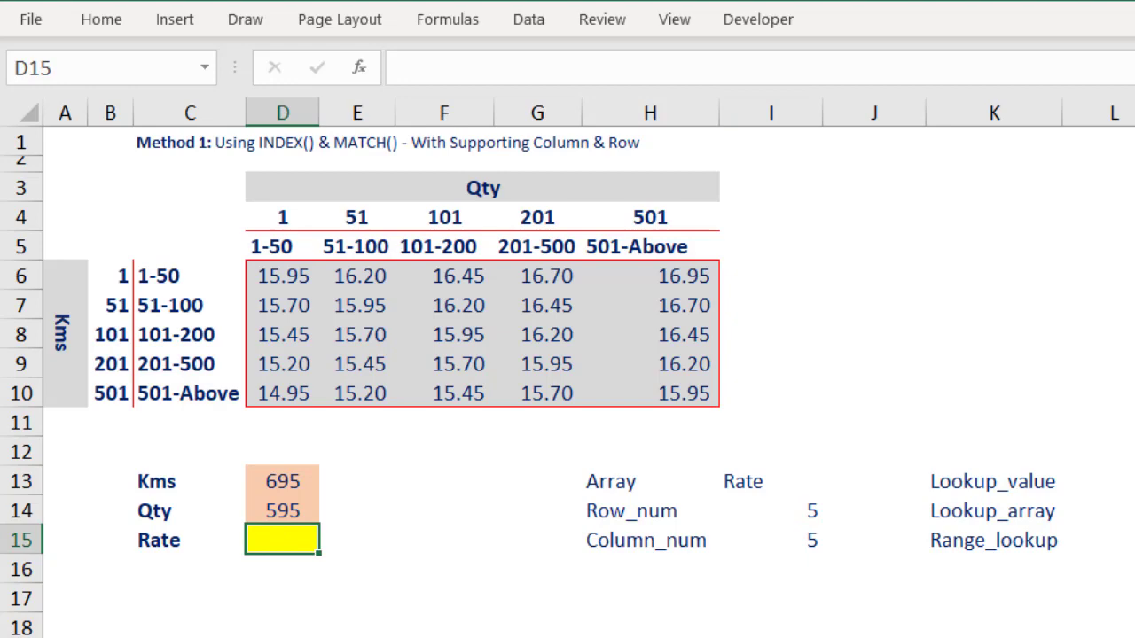
text(=inde)
key(Tab)
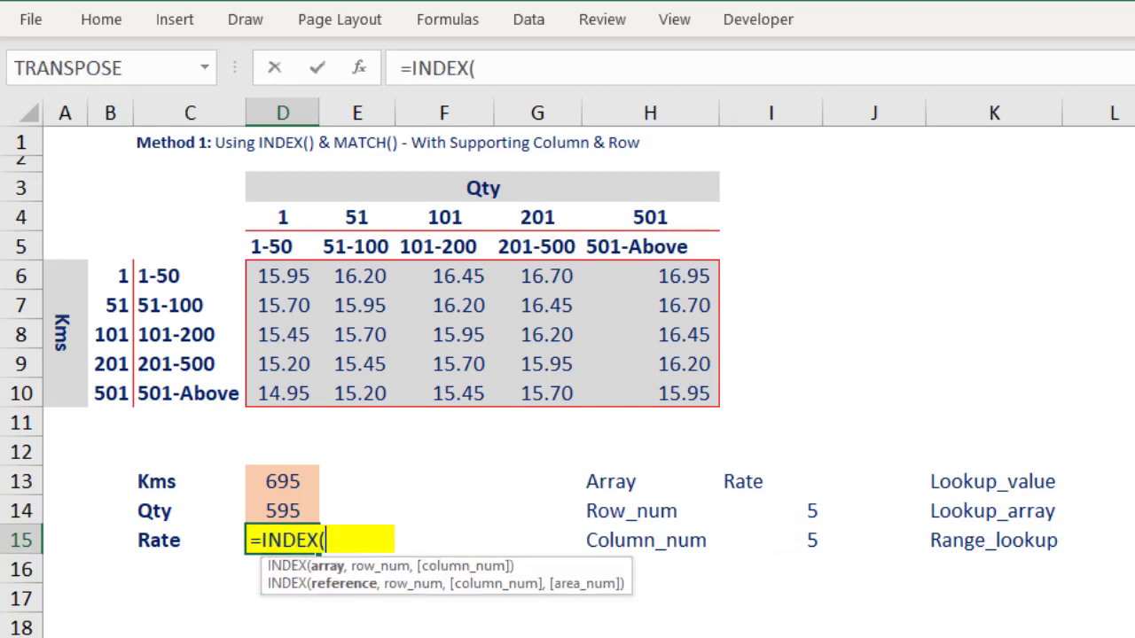
text(Rate)
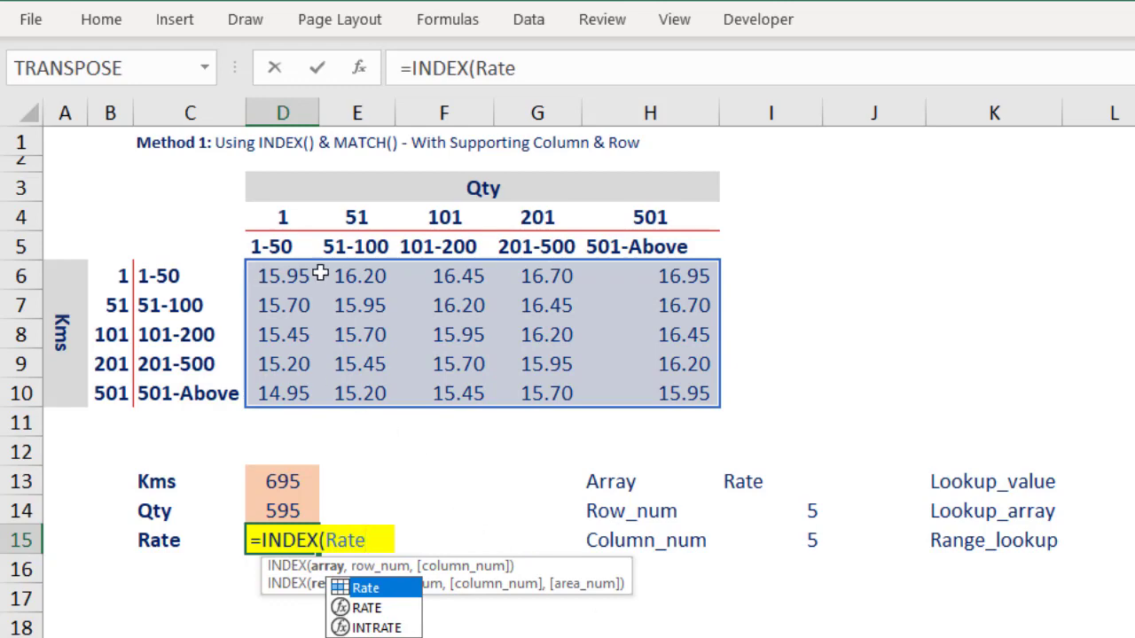
text(,)
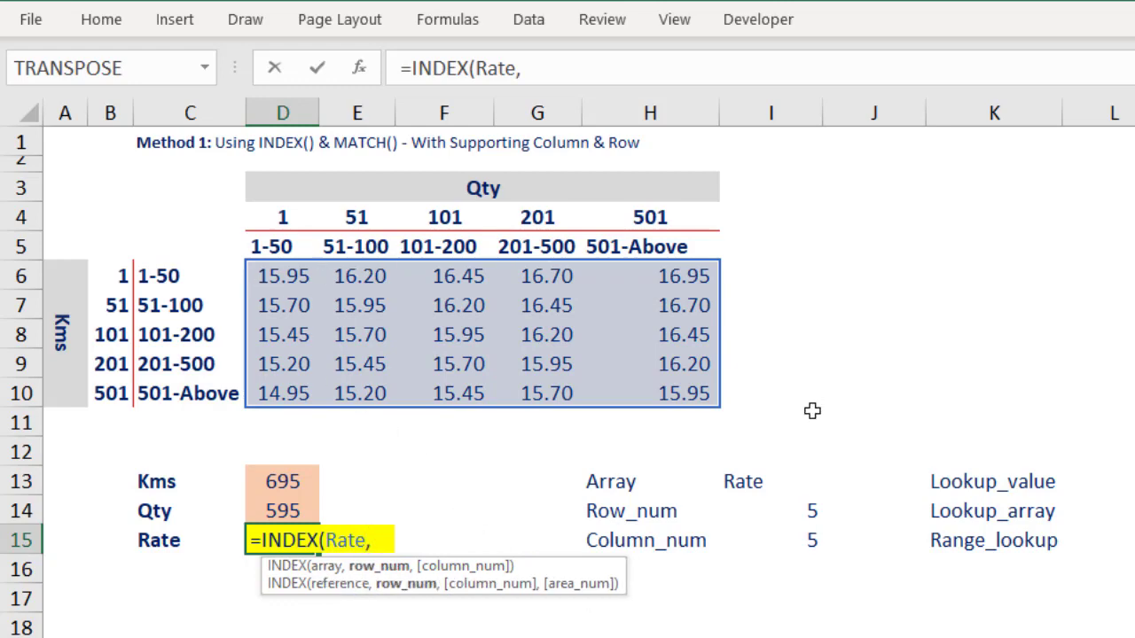
click(793, 507)
text(,)
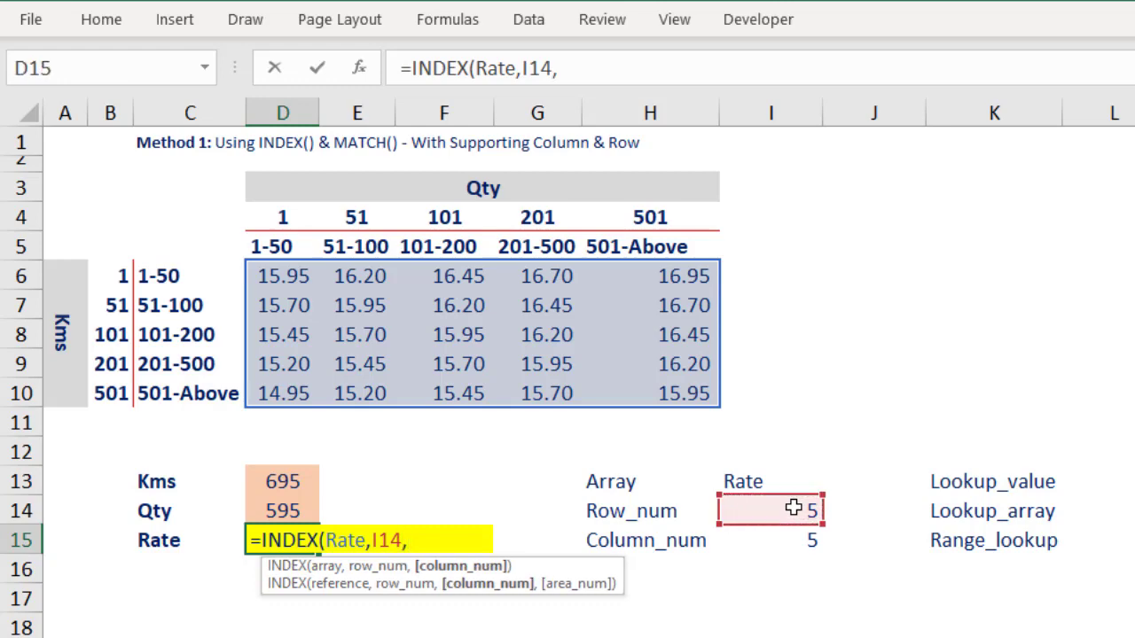
click(789, 533)
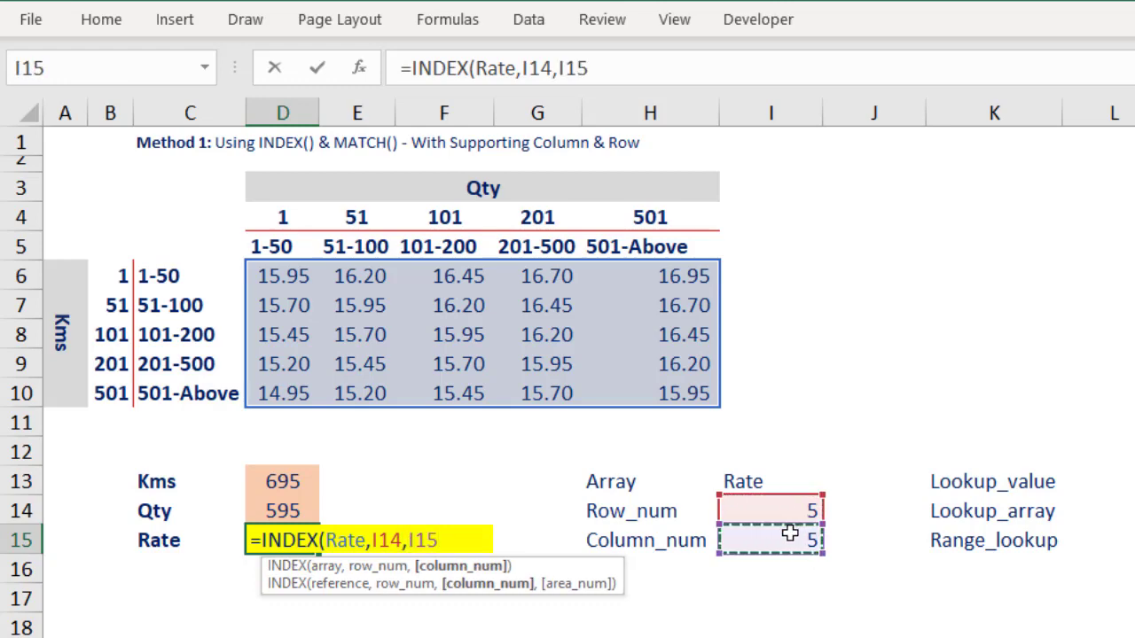
text())
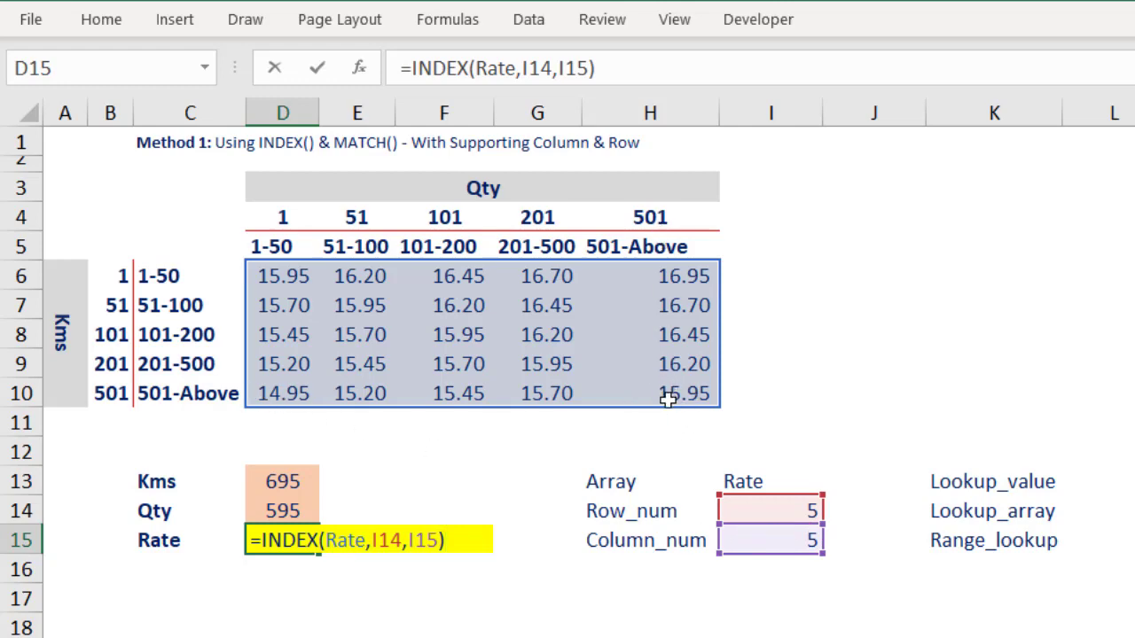
key(Return)
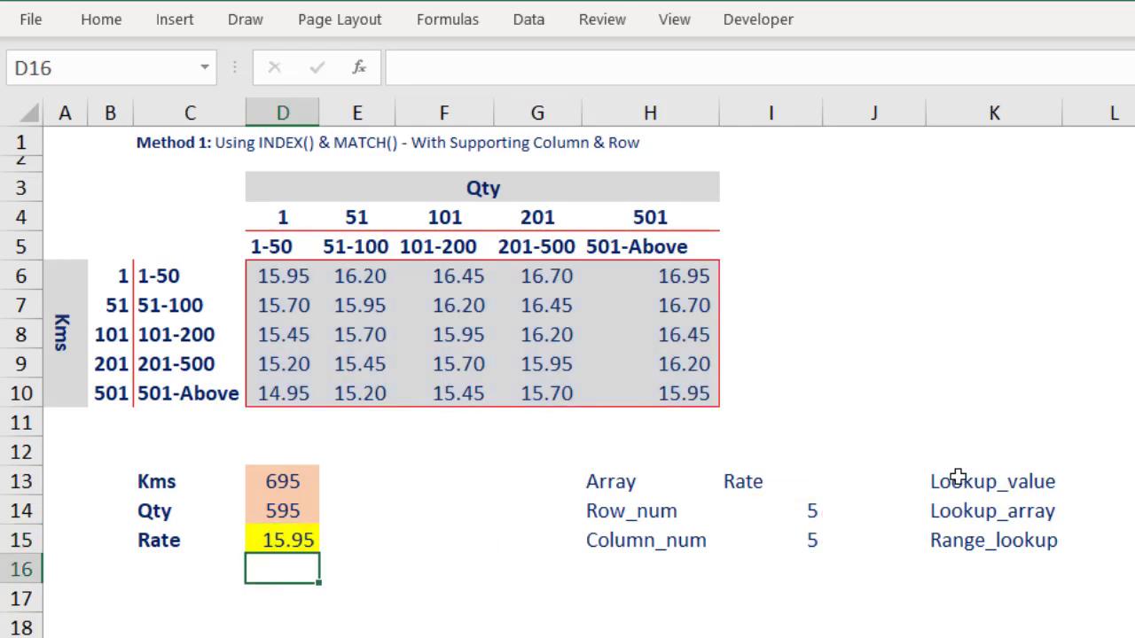
Step: Set the Kms input in D13 to 35 and trace the lookup through B6:B10, I14 and D15 to rate cell H6
key(Up)
key(Up)
key(Up)
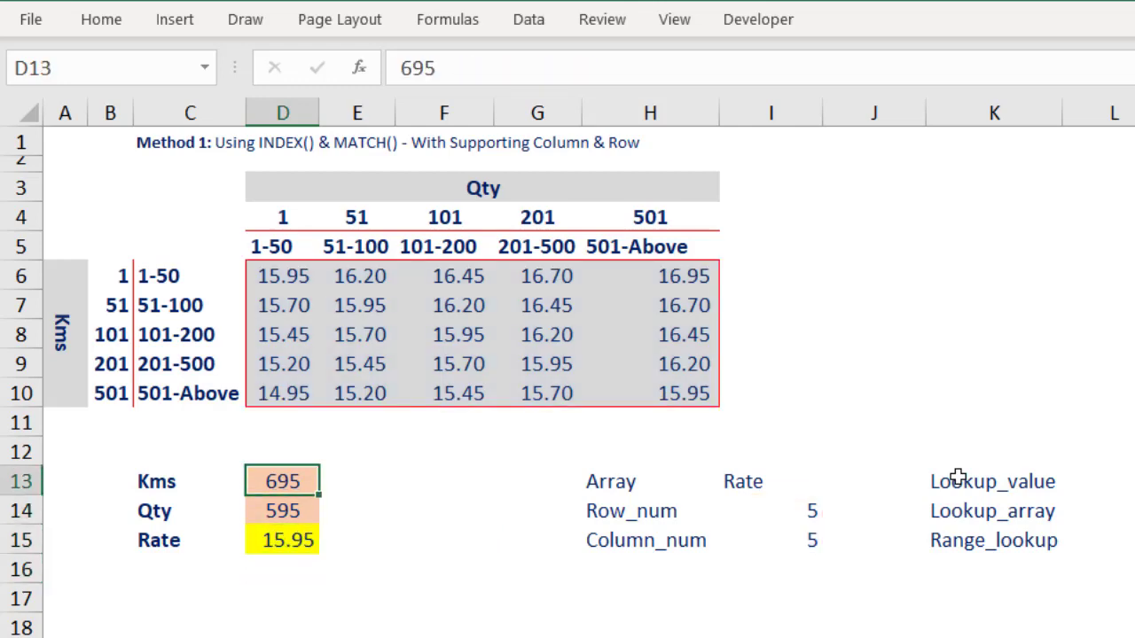
text(35)
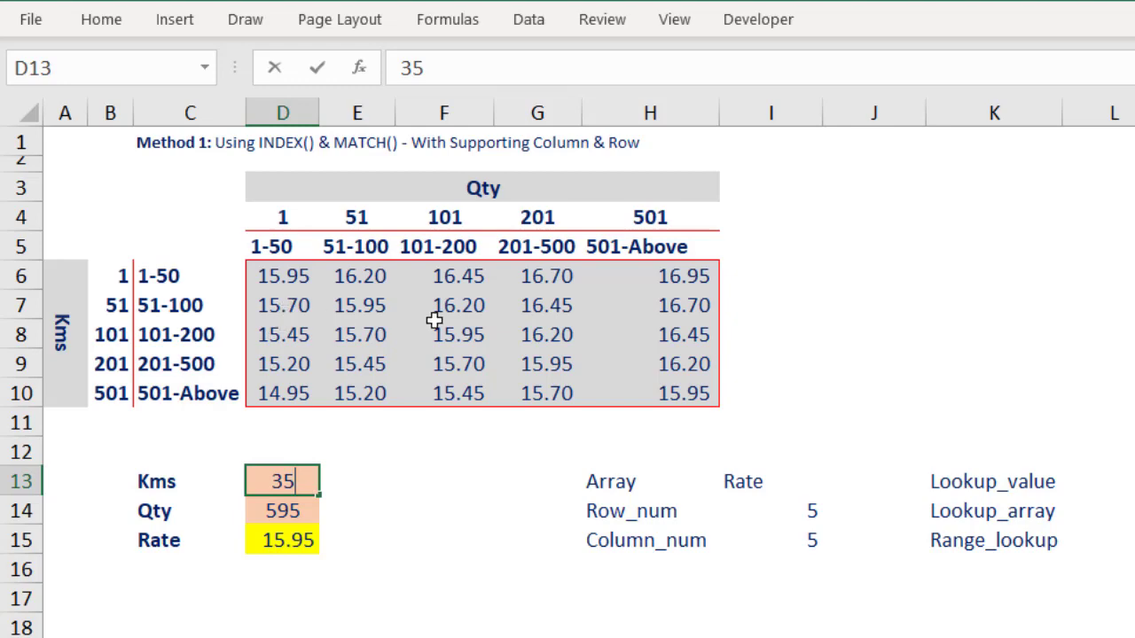
key(Return)
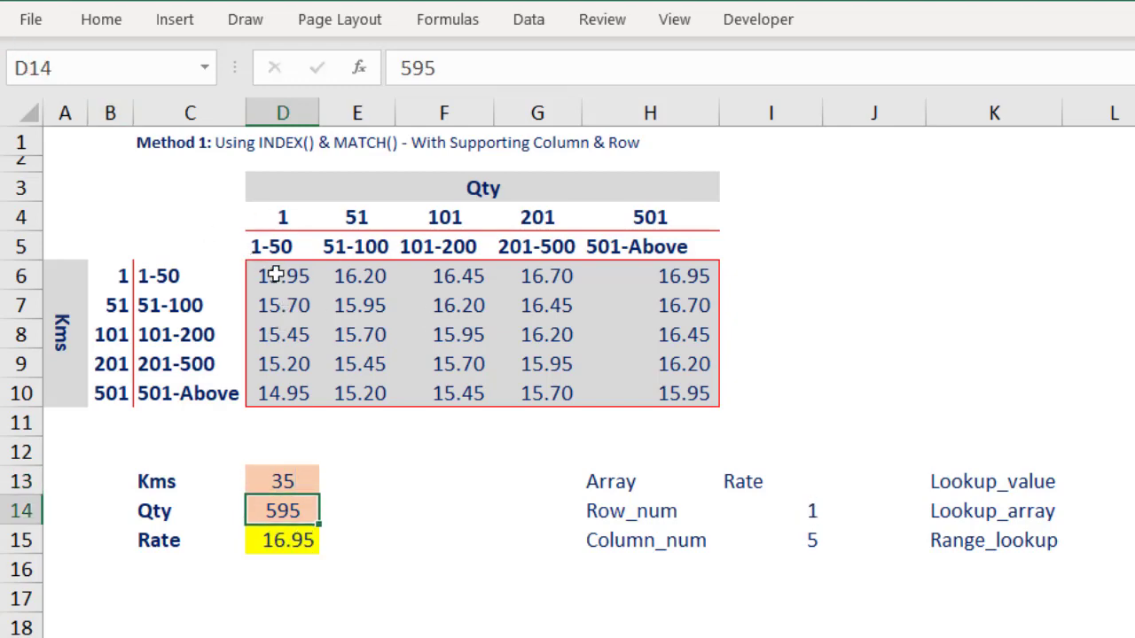
click(287, 474)
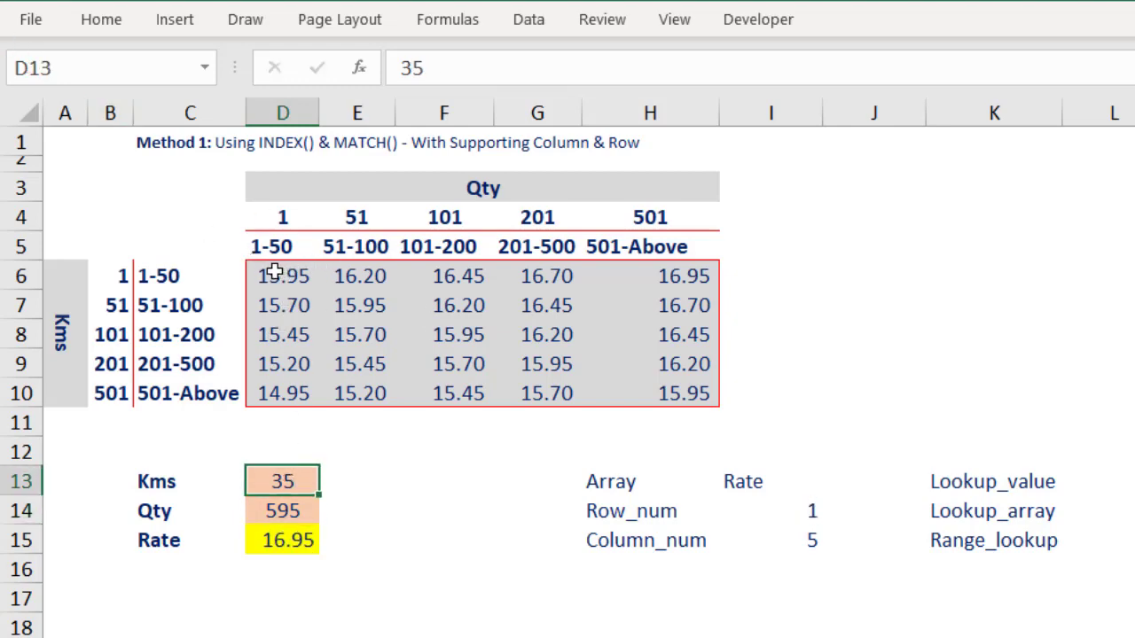
click(108, 288)
drag(108, 288, 107, 391)
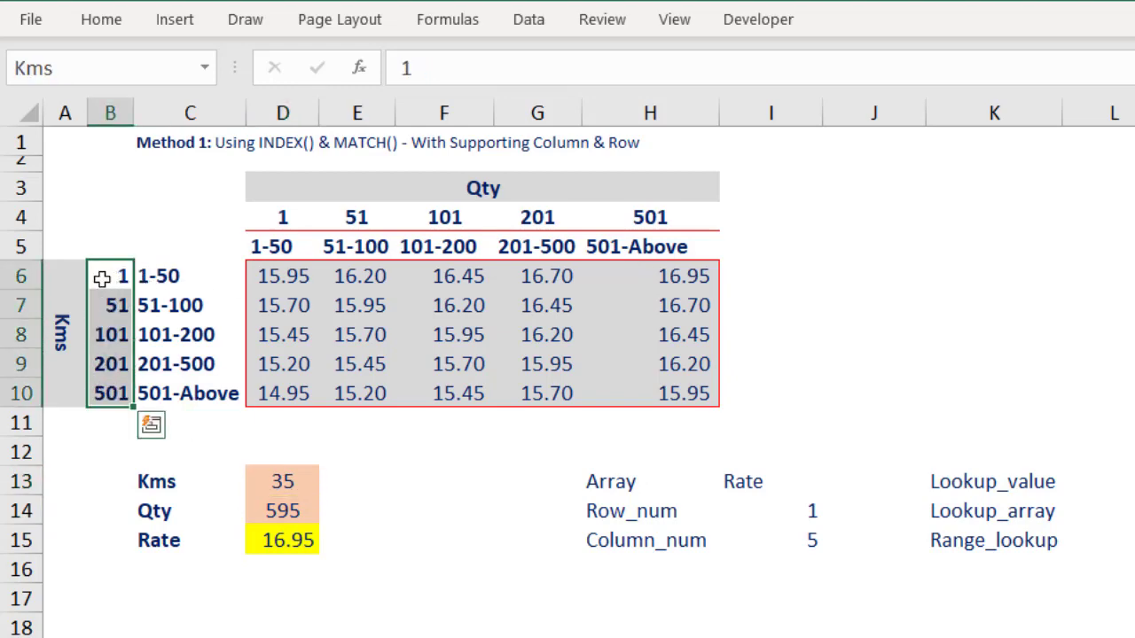
click(803, 511)
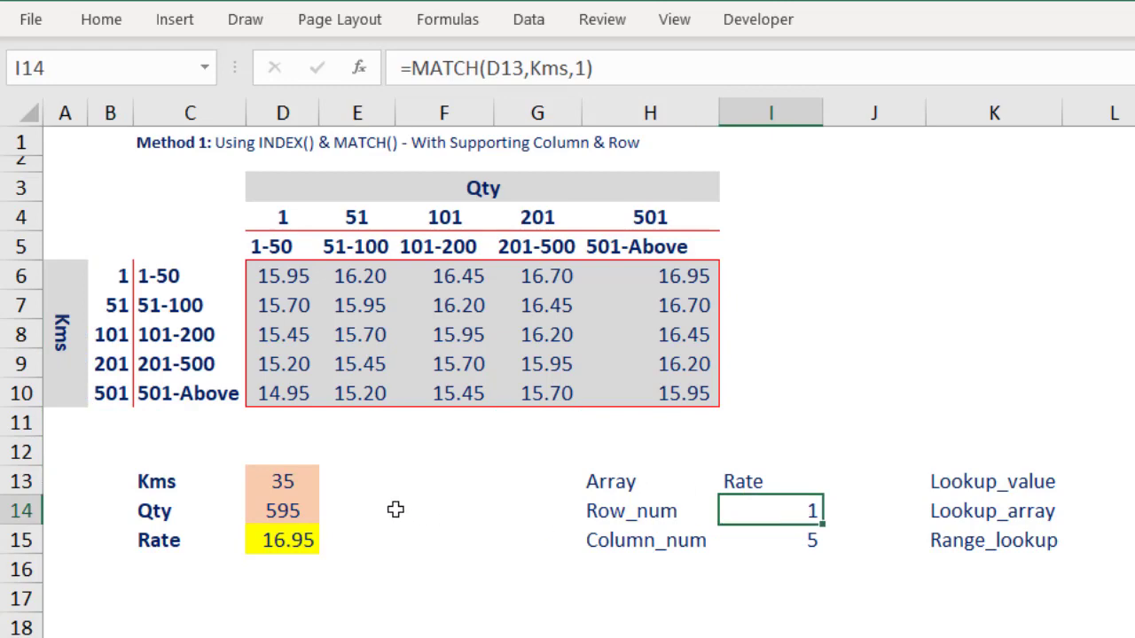
click(301, 541)
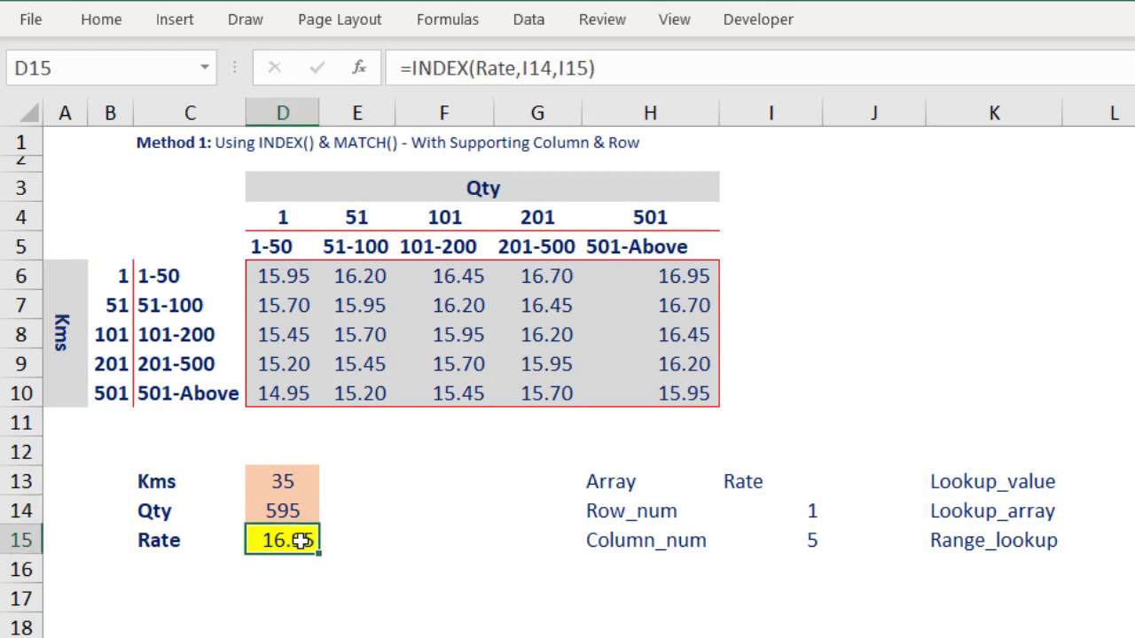
click(701, 270)
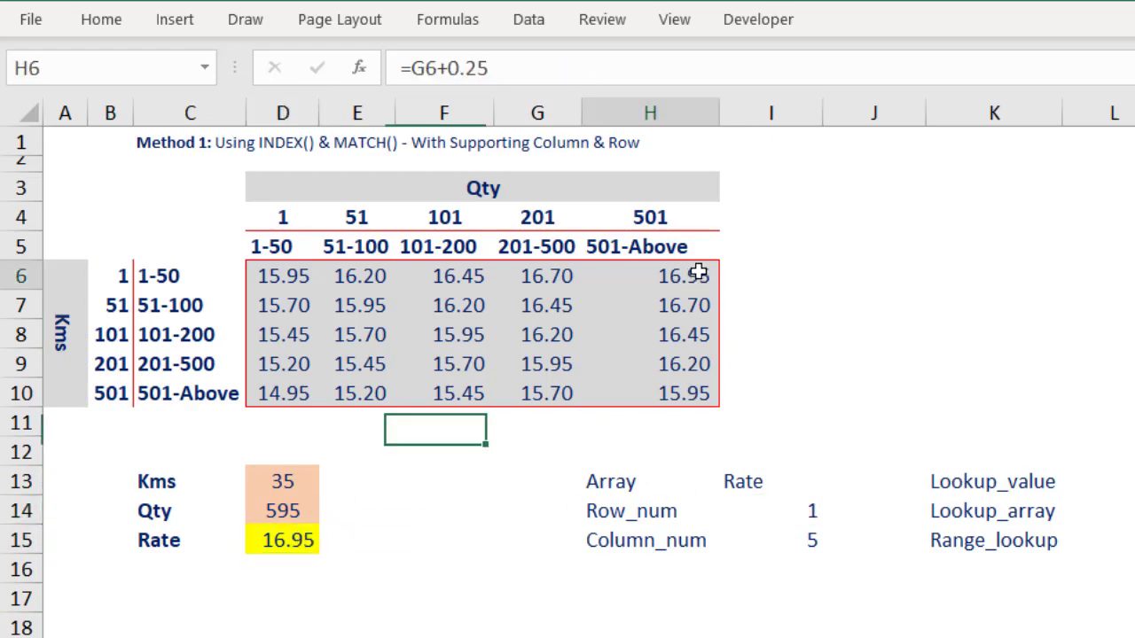
Step: Set the Qty input in D14 to 35 and check the formulas in I14 and I15 against rate cell D6
click(310, 502)
key(F2)
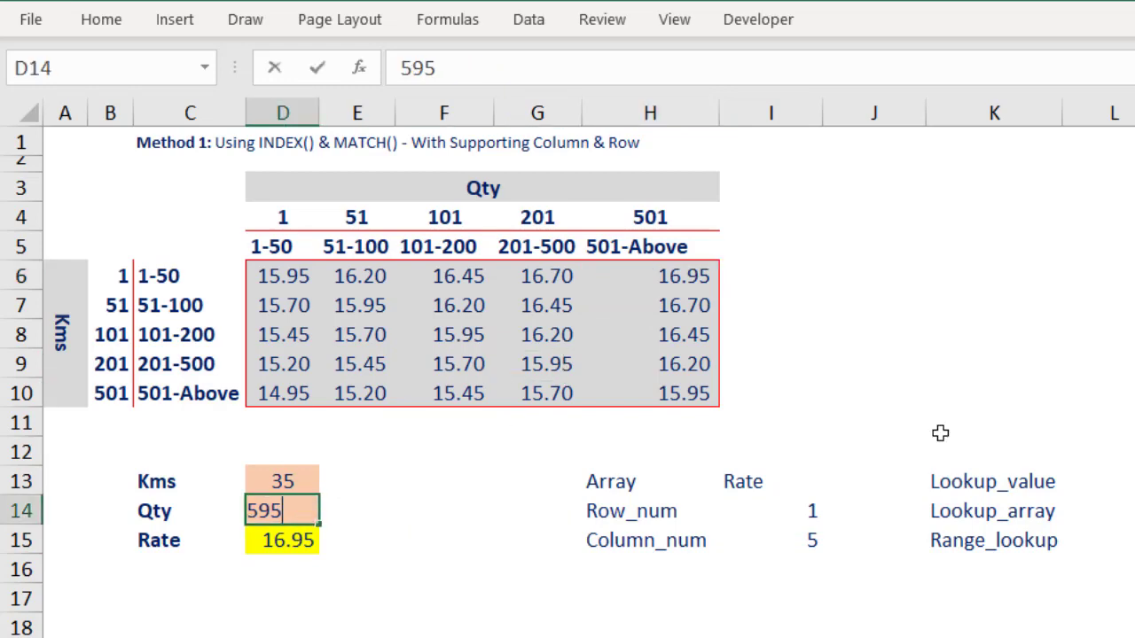
key(BackSpace)
key(BackSpace)
key(BackSpace)
text(35)
key(Return)
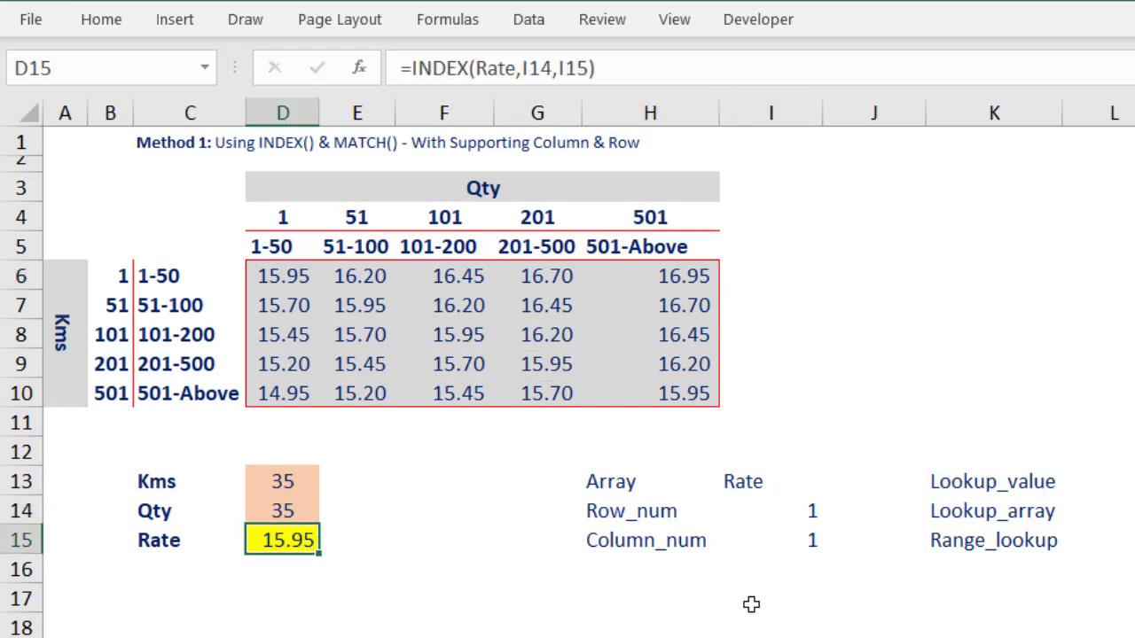
click(751, 514)
click(761, 539)
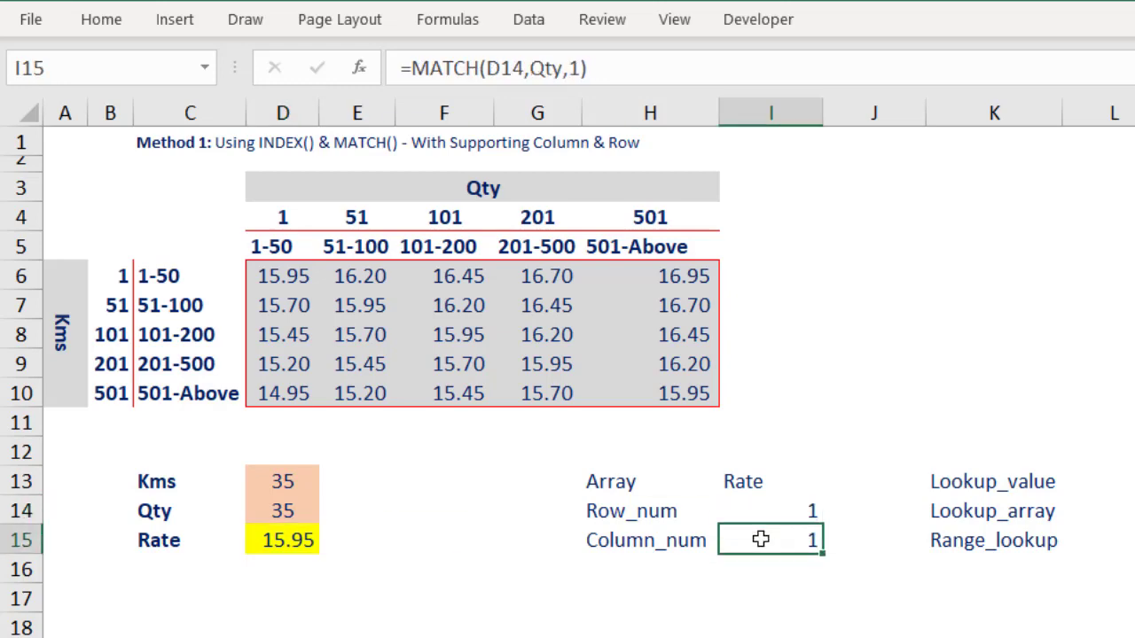
click(325, 482)
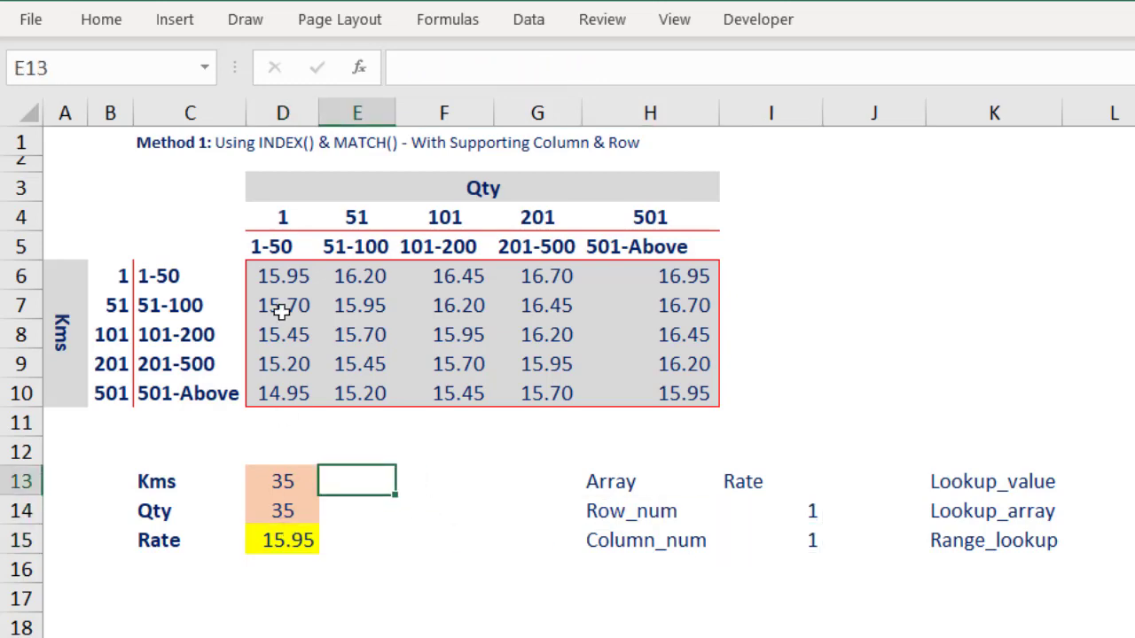
click(281, 276)
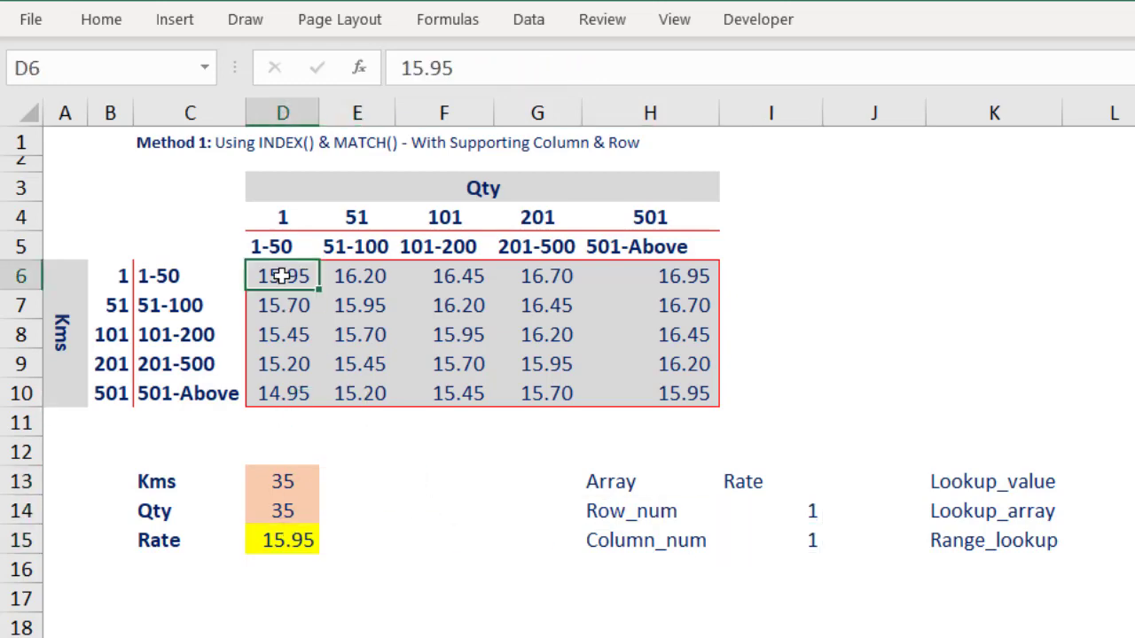
Step: Set the Kms input in D13 to 255 and check the intersection of D9:H9 and D6:D10 against the INDEX formula in D15
click(283, 478)
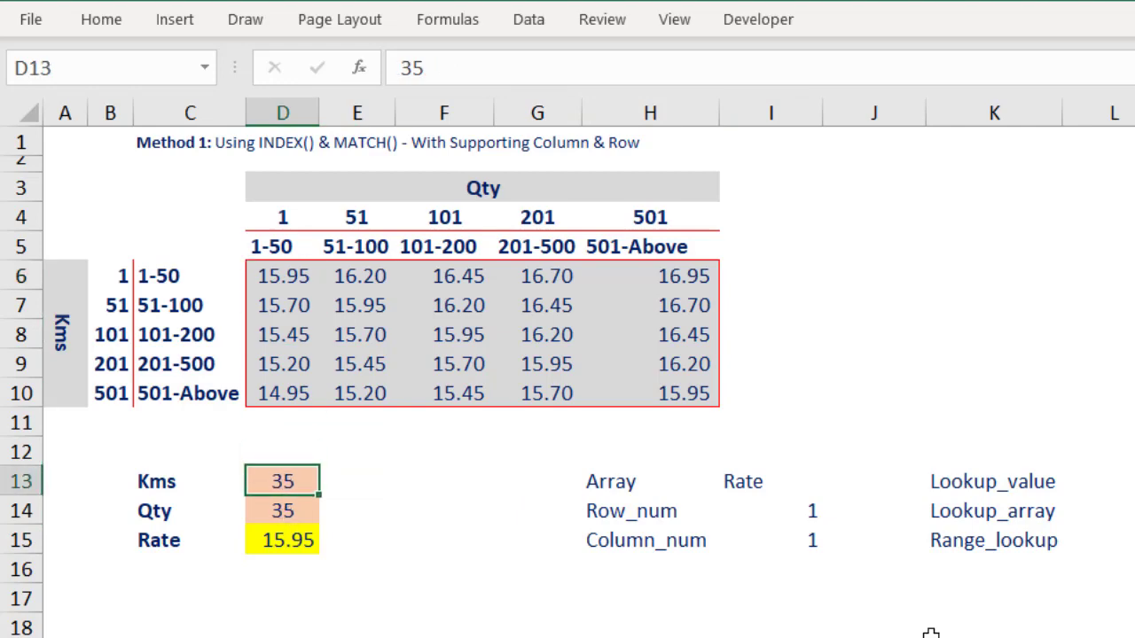
text(25)
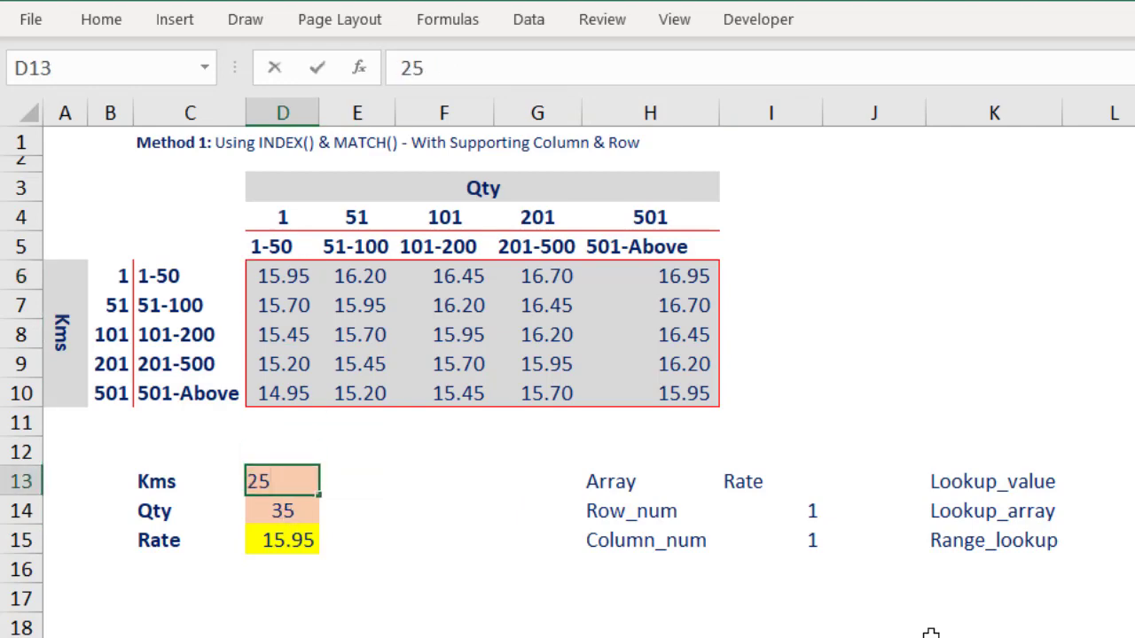
text(5)
key(Return)
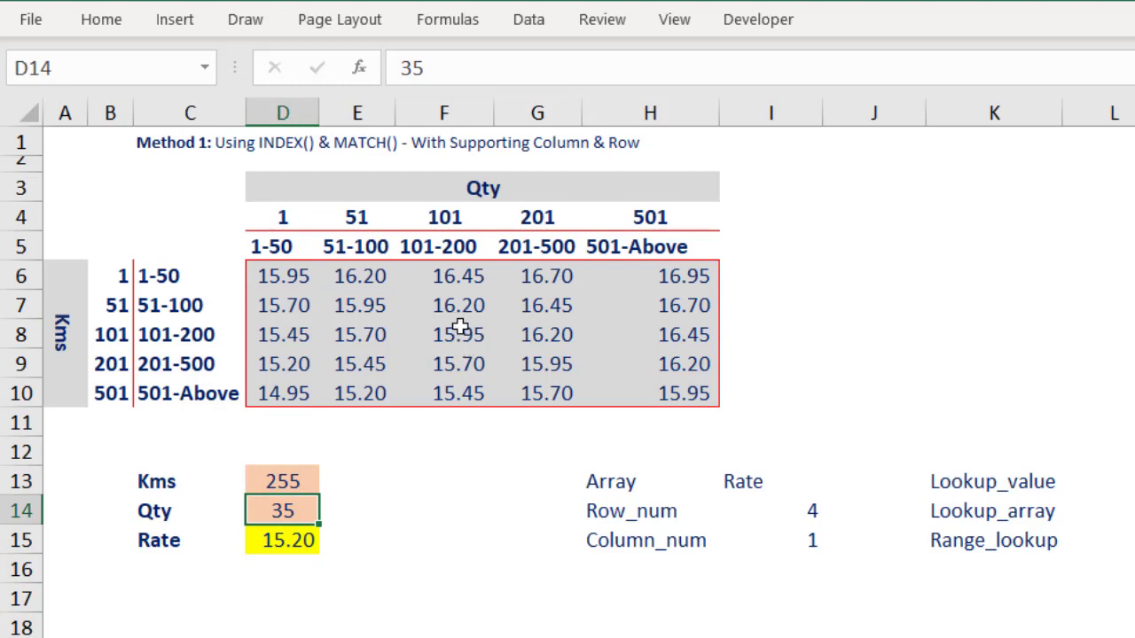
click(301, 365)
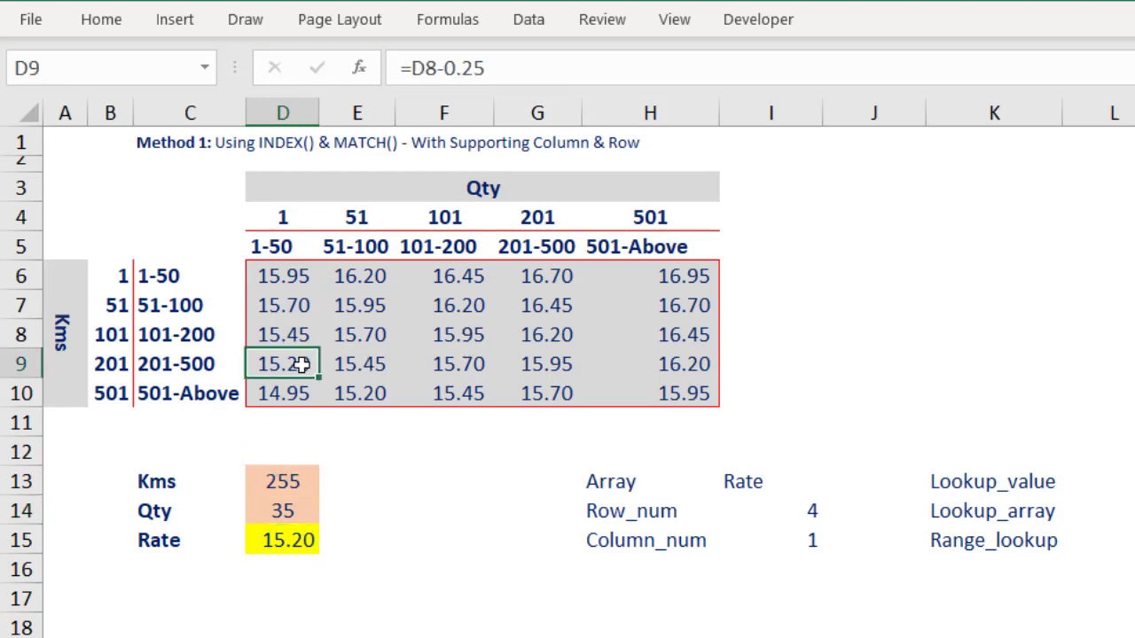
drag(301, 366, 647, 369)
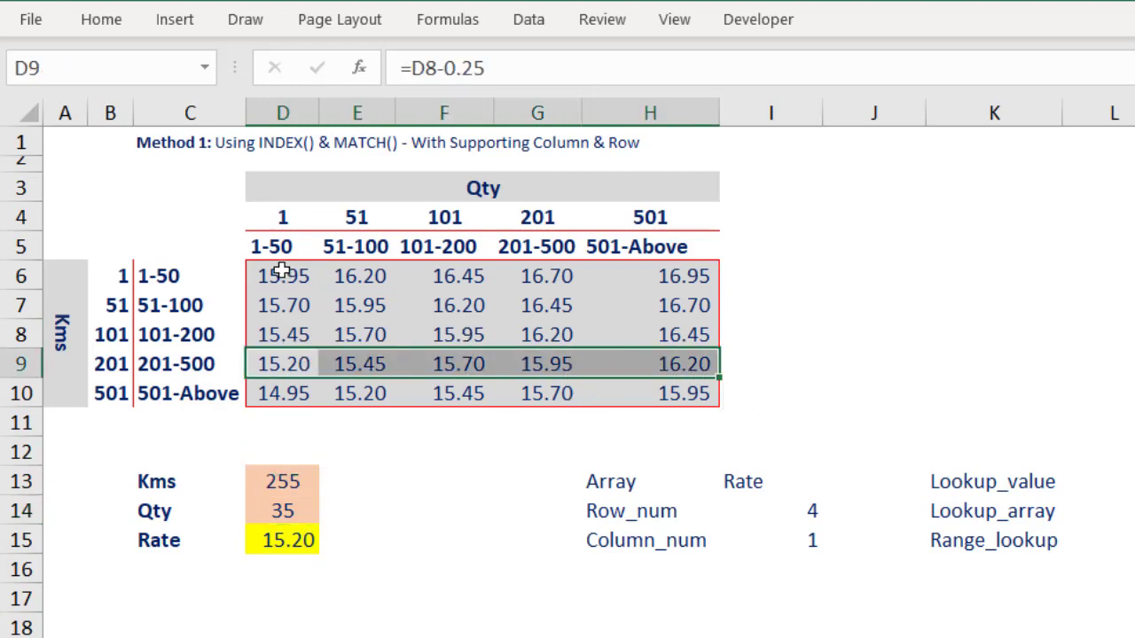
drag(282, 270, 273, 383)
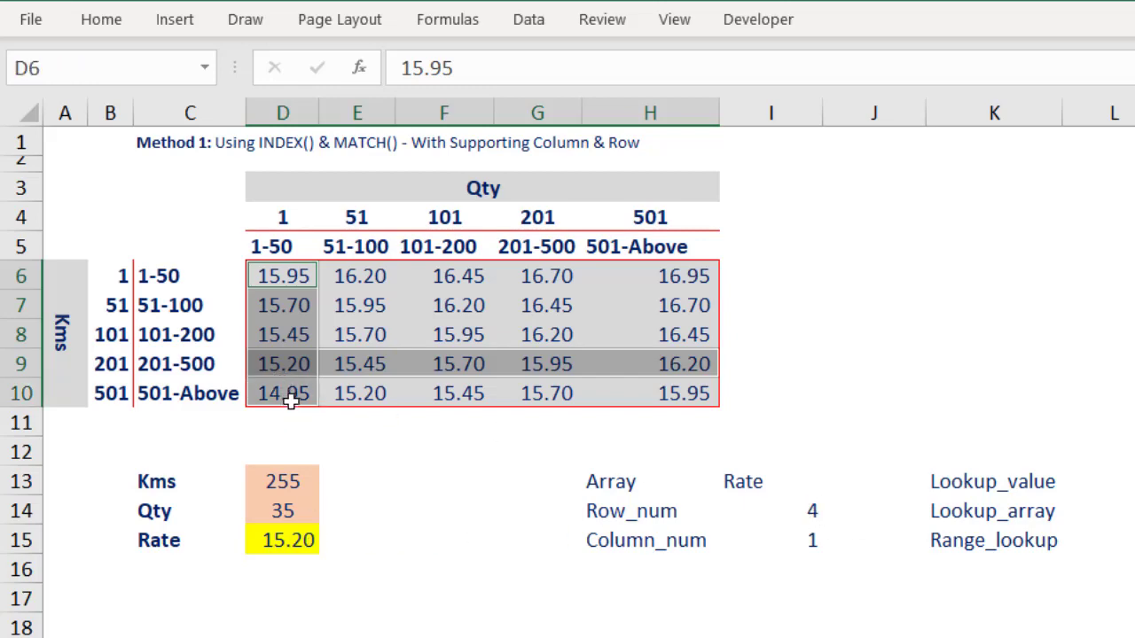
click(284, 543)
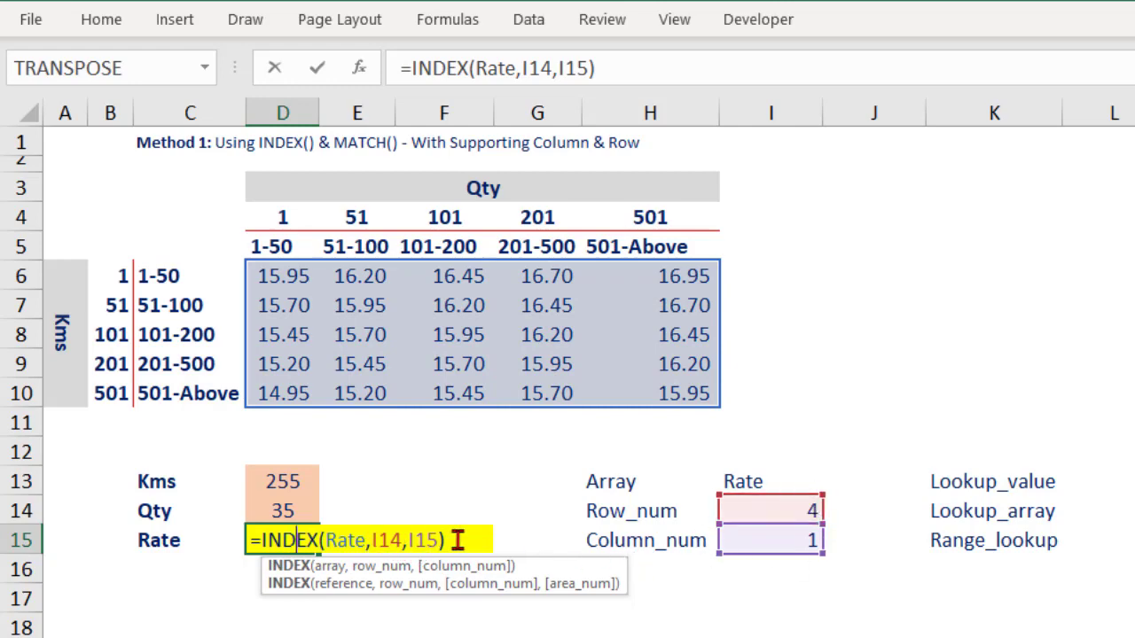
key(Return)
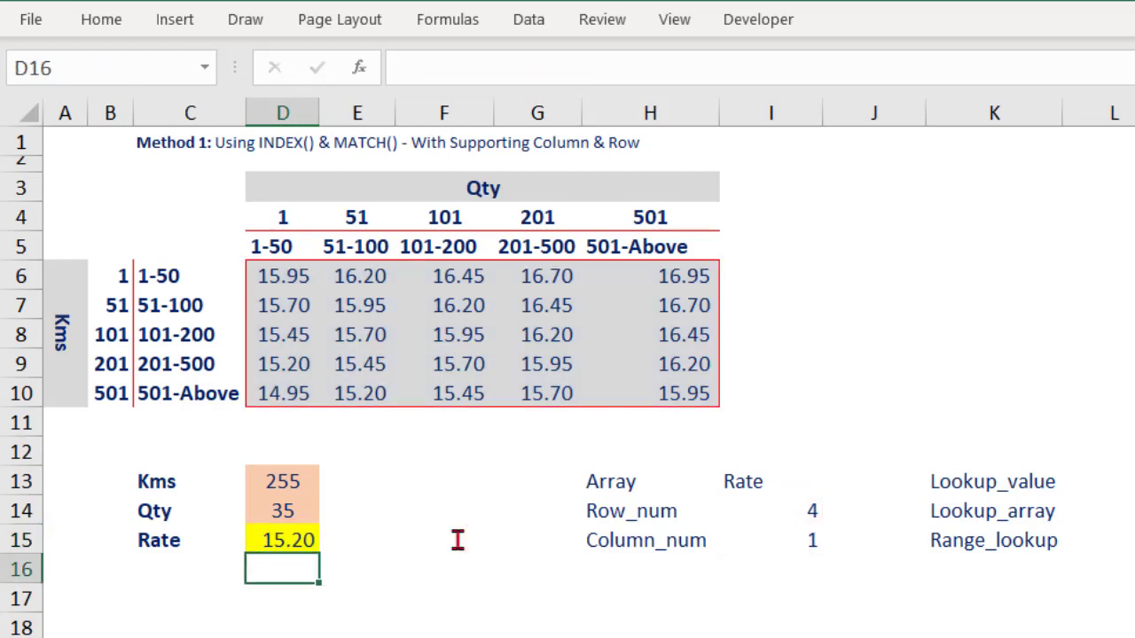
Step: Start replacing the Rate formula in D15 with an INDEX function that uses the named range Rate as its array
key(Up)
text(=)
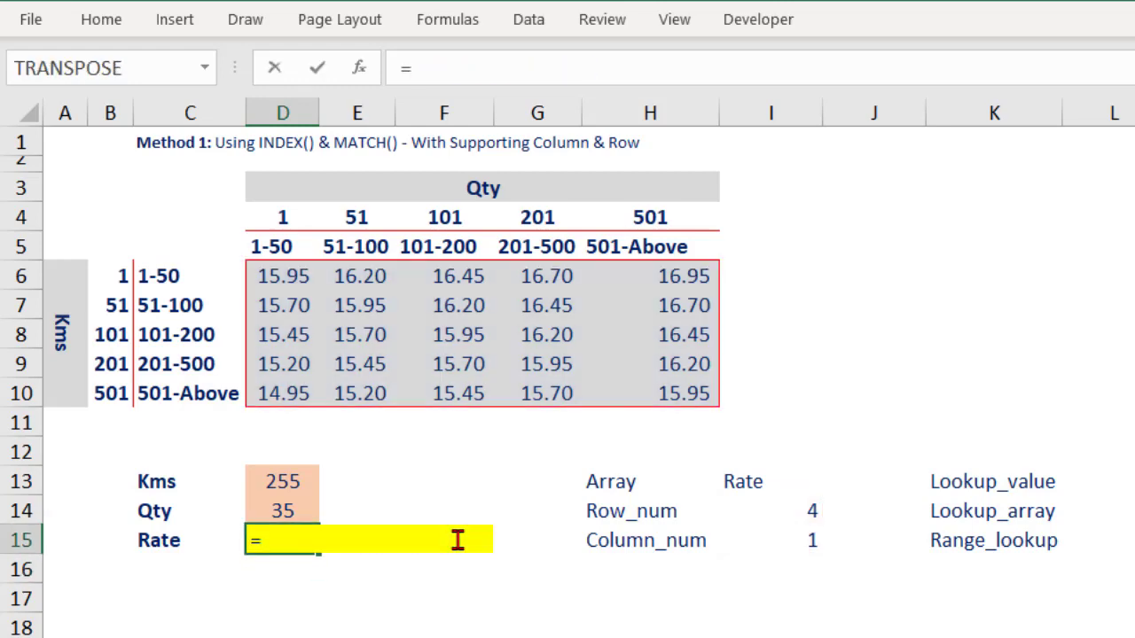
text(inde)
key(Tab)
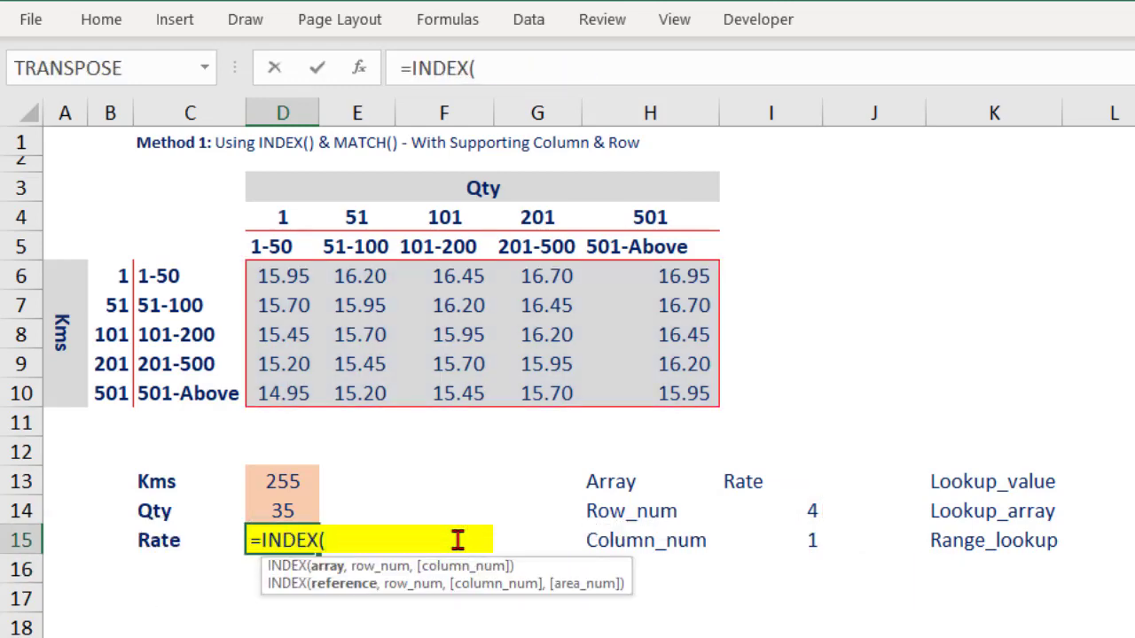
text(Rate,)
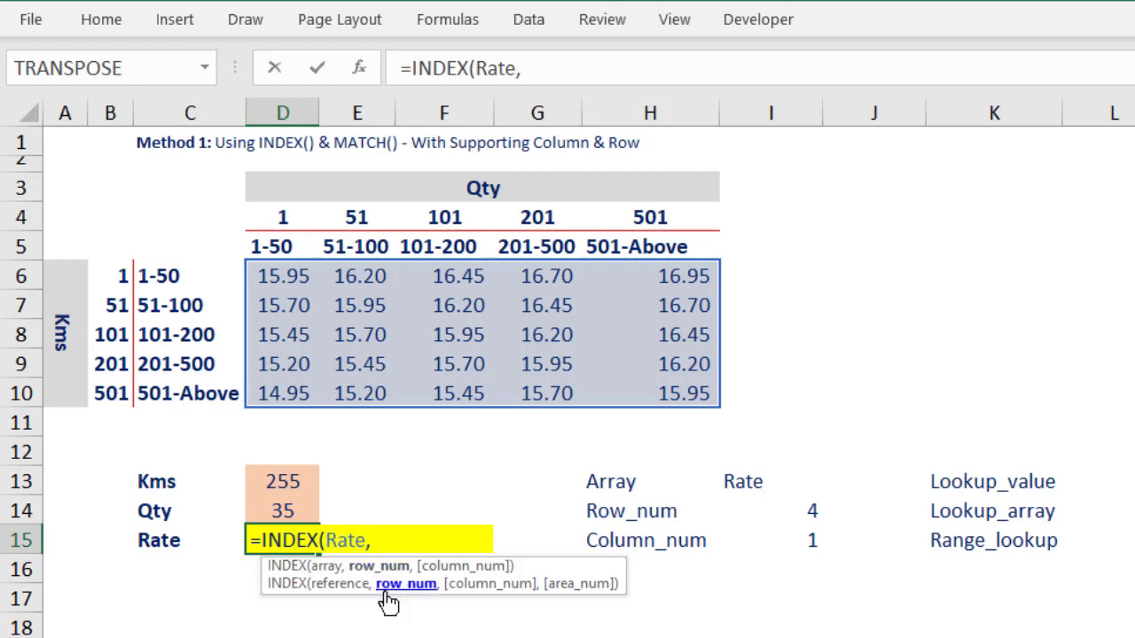
Step: Nest MATCH(D13,Kms,1) as the row number argument of the INDEX formula in D15
text(m)
key(Tab)
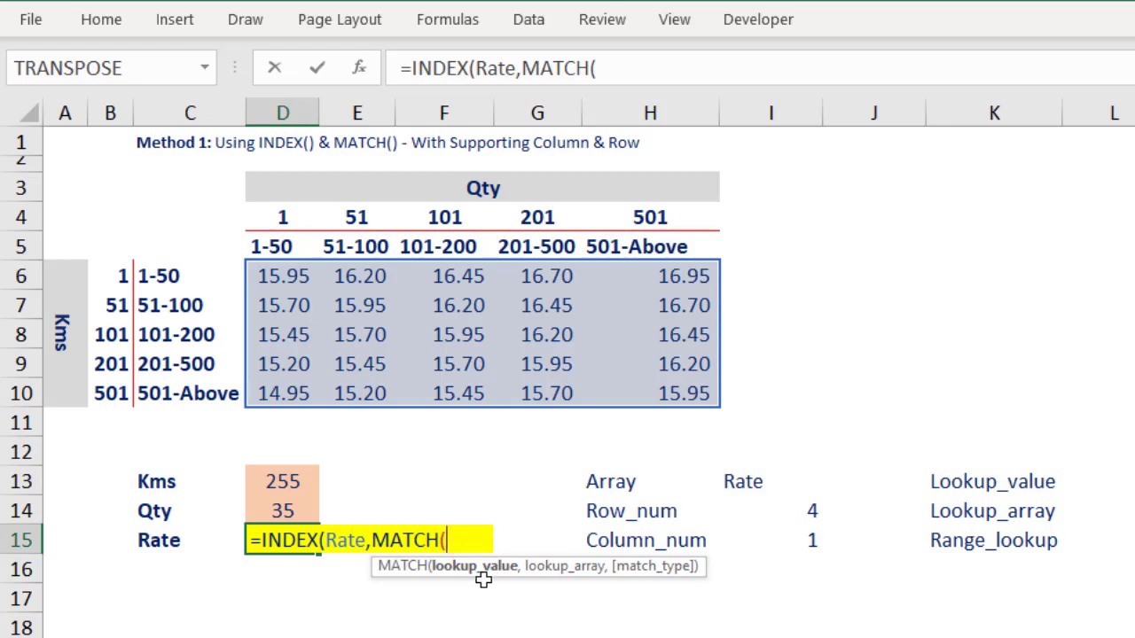
click(301, 486)
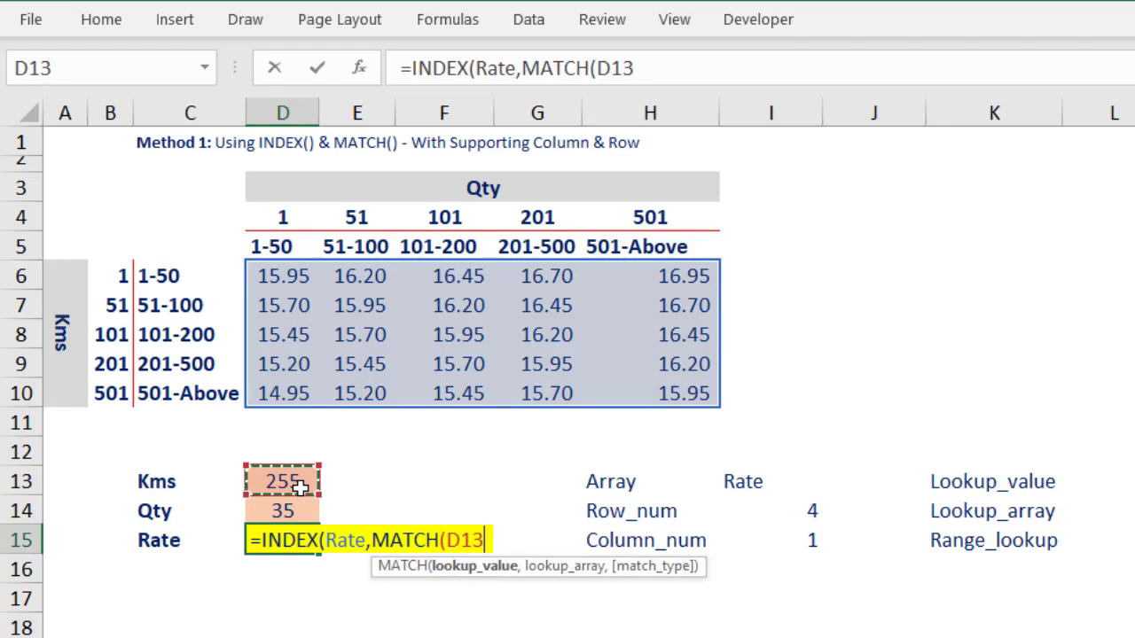
text(,)
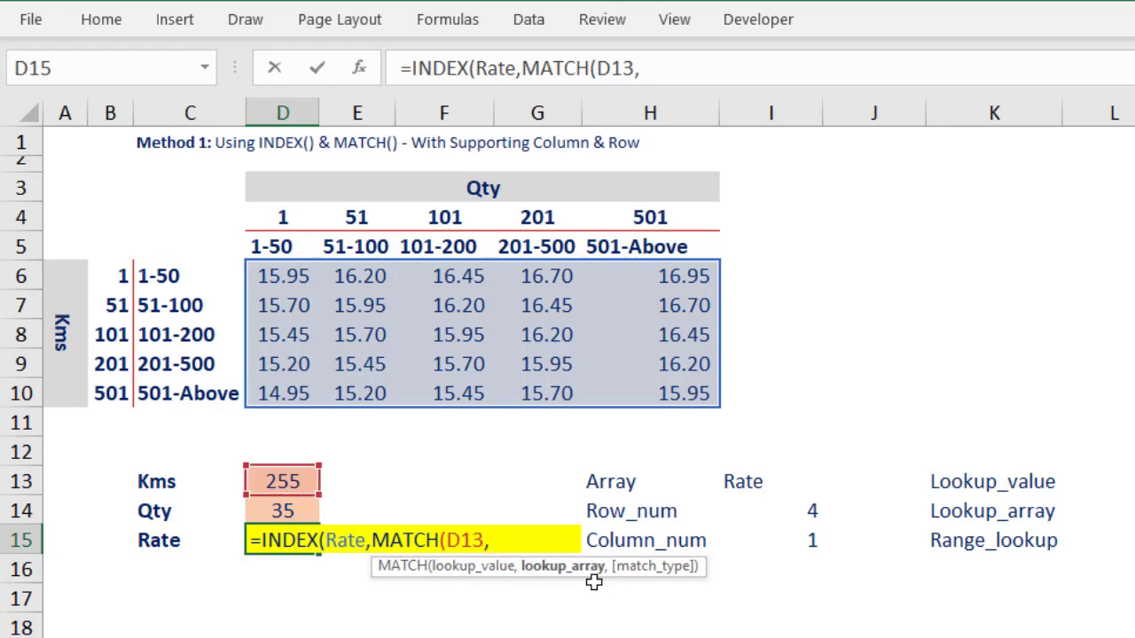
drag(102, 275, 105, 390)
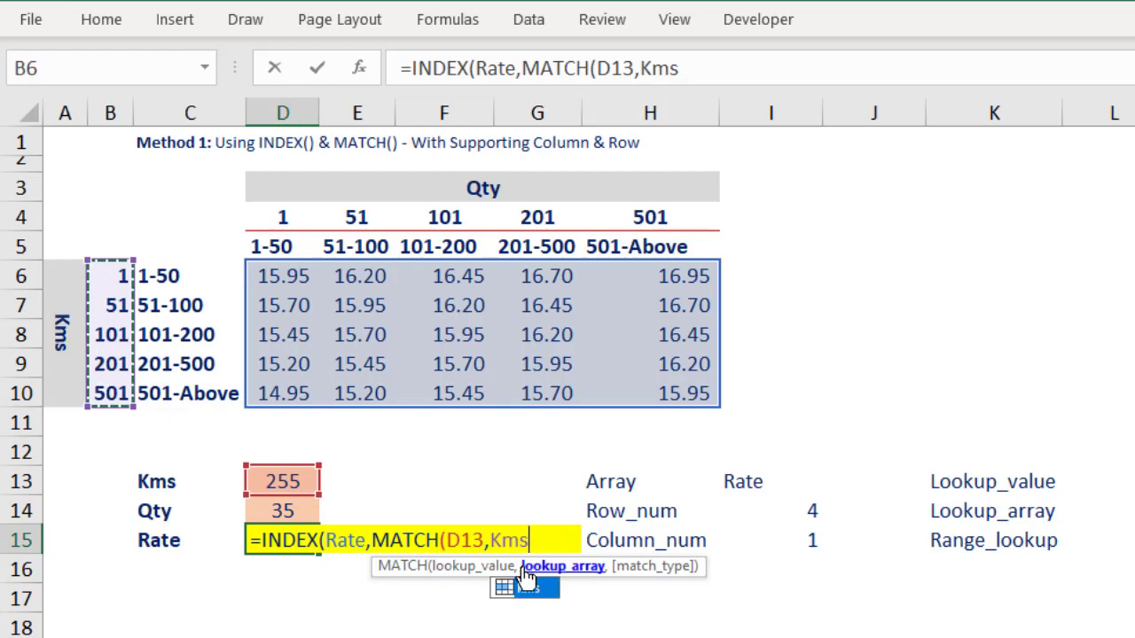
text(,)
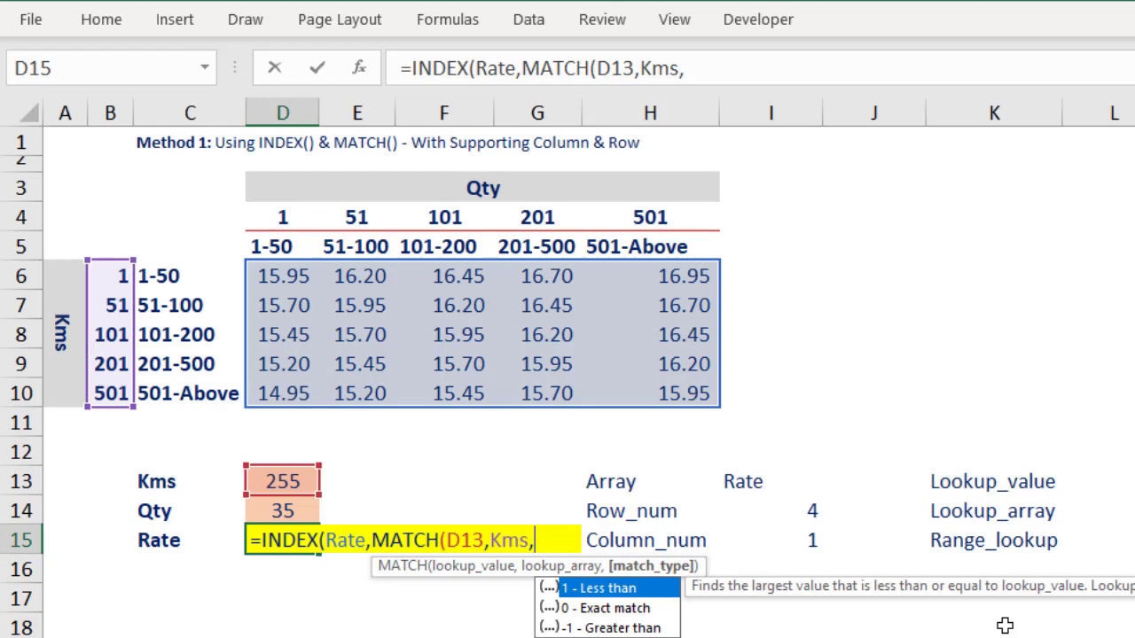
text(1))
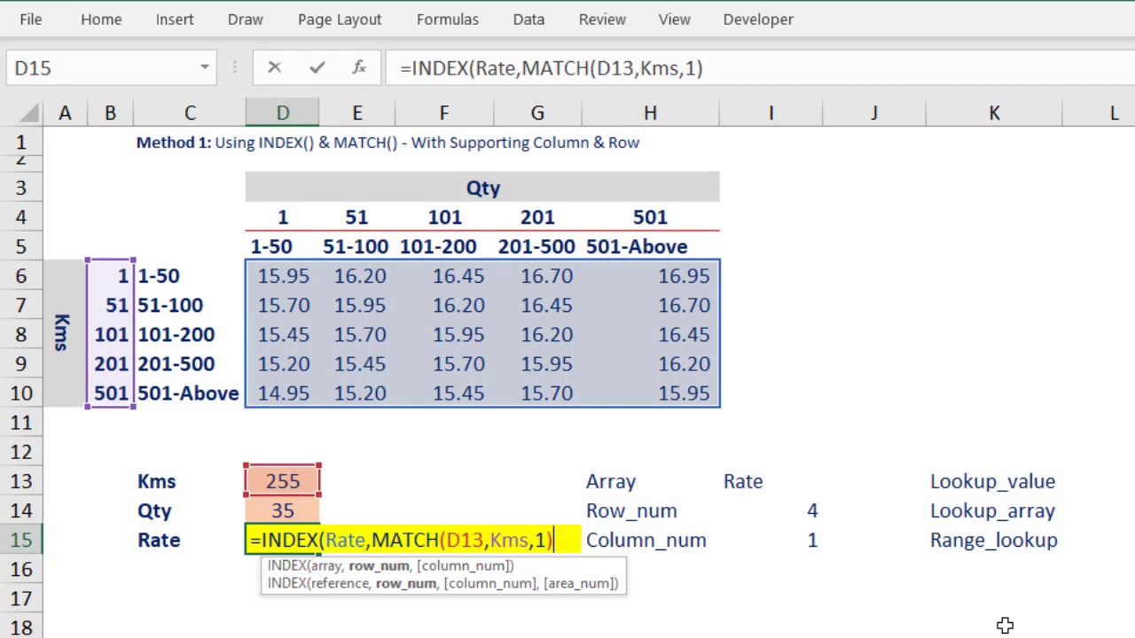
text(,)
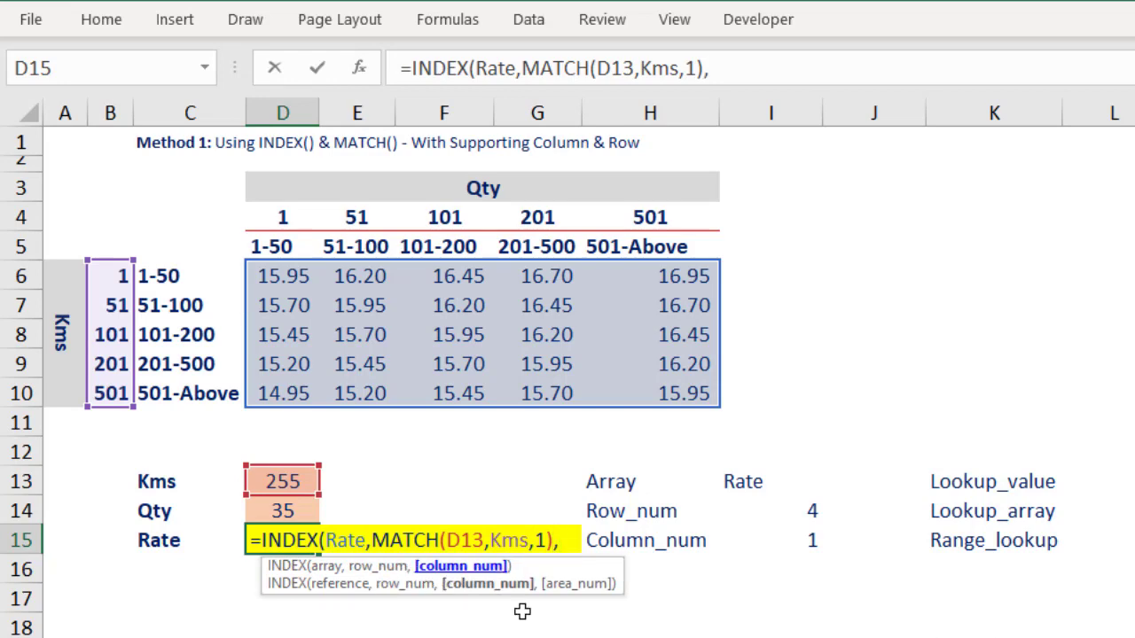
Step: Complete the D15 formula with MATCH(D14,Qty,1) as the column number argument and make the Rate cell bold
text(mat)
key(Tab)
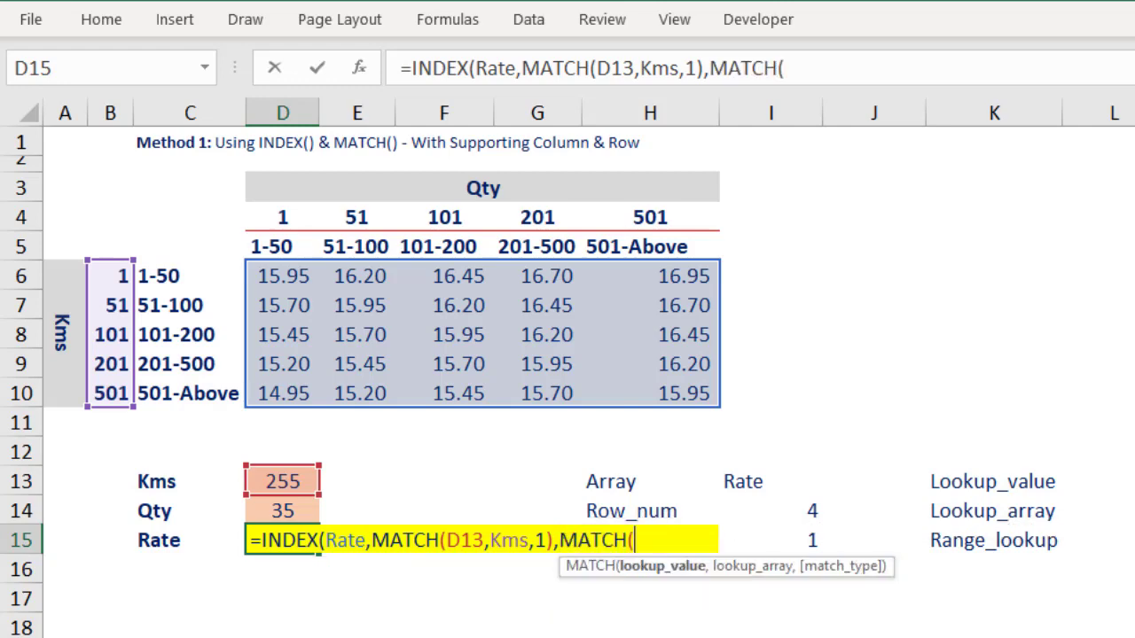
click(298, 510)
text(,)
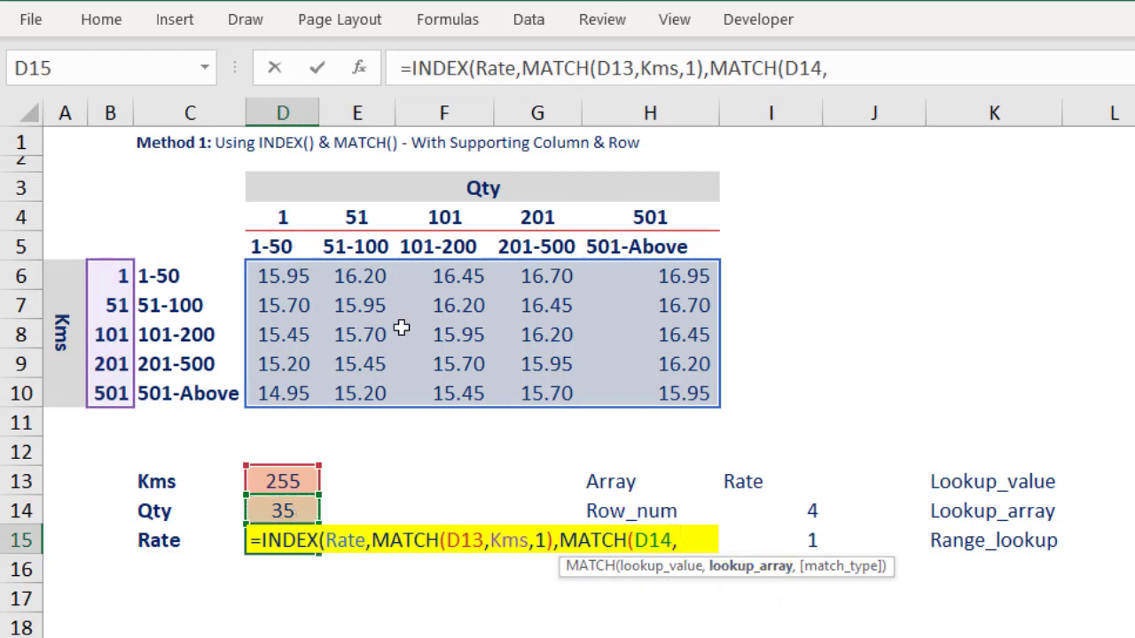
drag(282, 217, 637, 217)
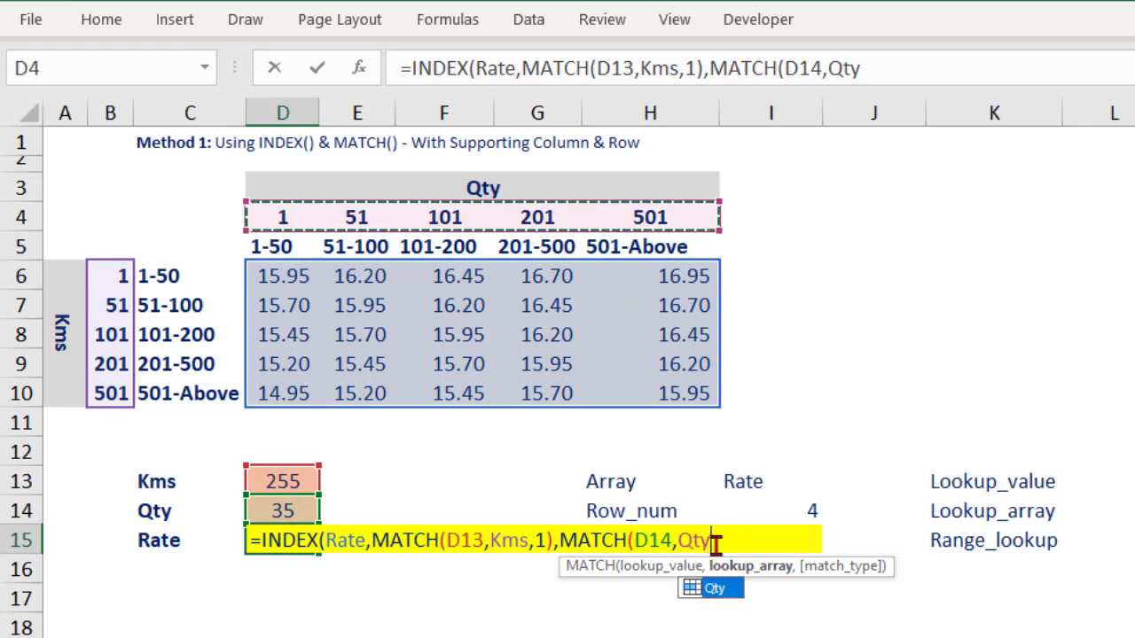
text(,)
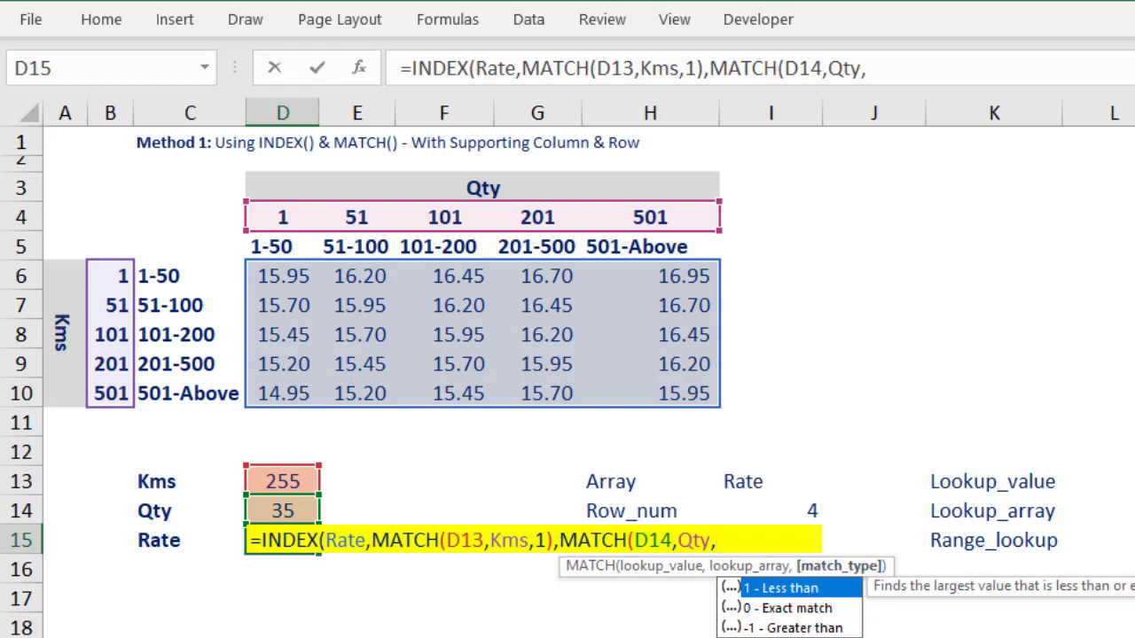
text(1)
text())
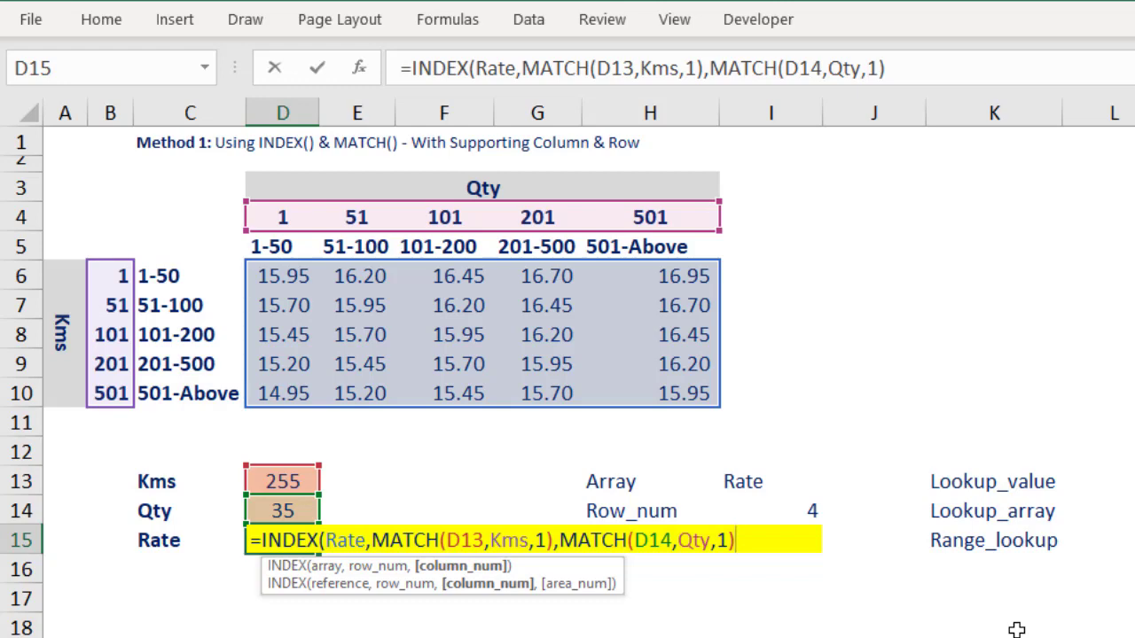
text())
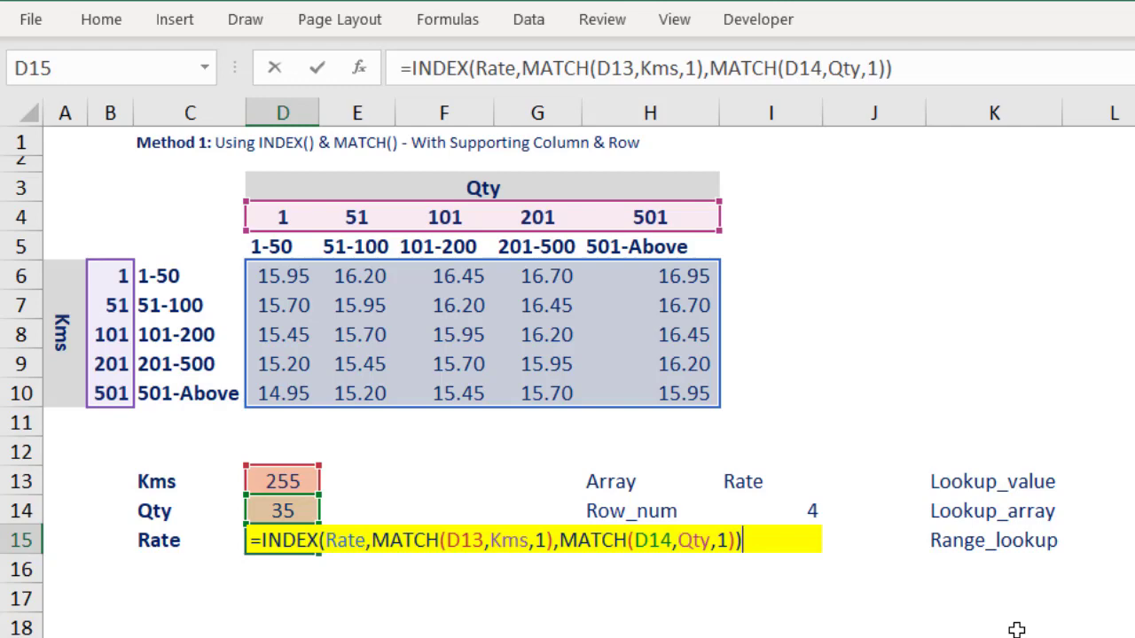
key(Return)
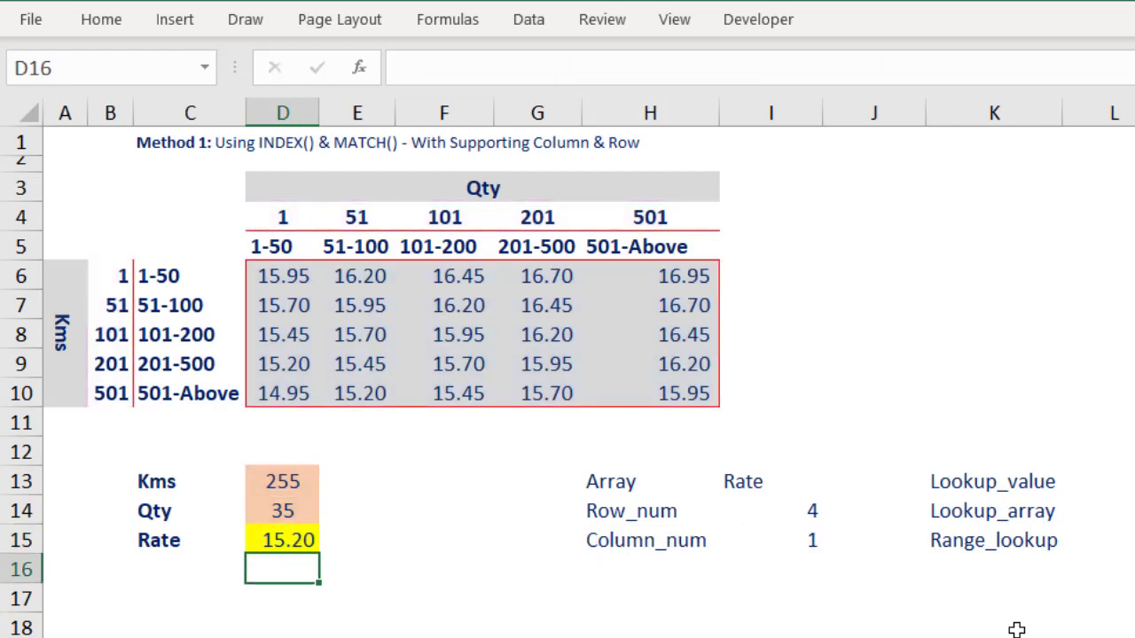
key(Up)
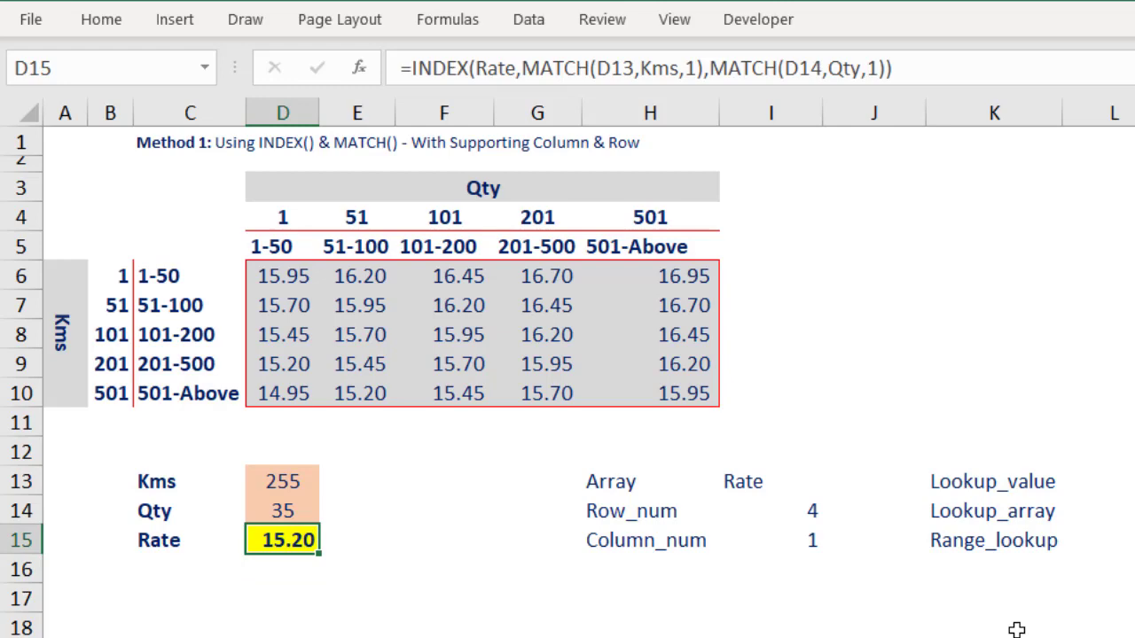
Step: Examine the Method 1 diagram in columns Q to W, tracing INDEX() through its Array, Row_num and Column_num arguments
key(Right)
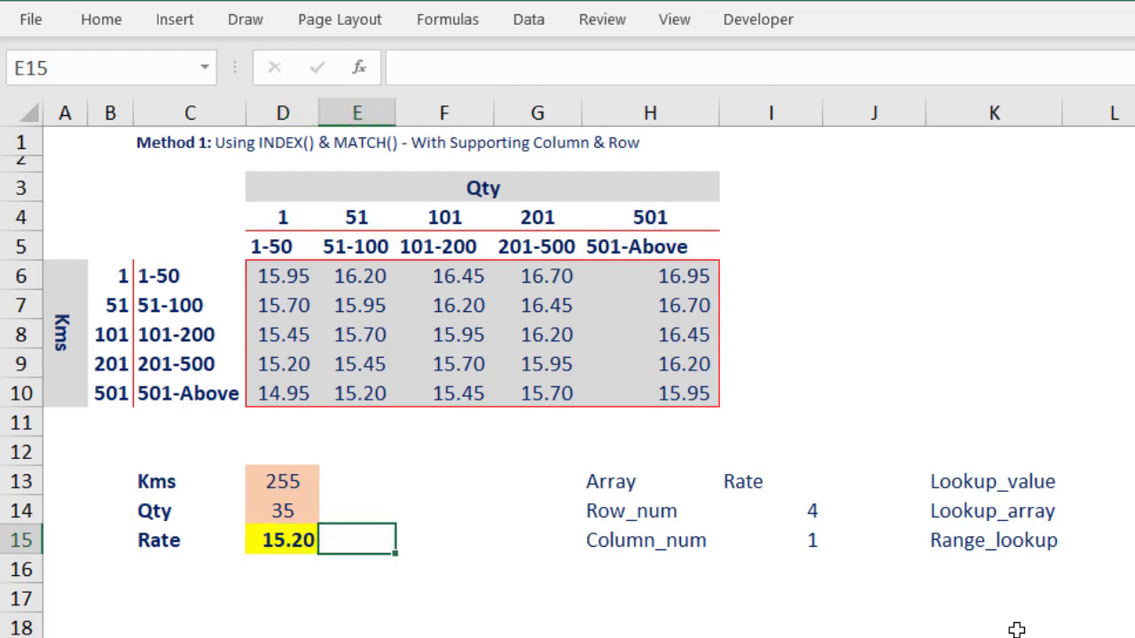
key(Right)
key(Right)
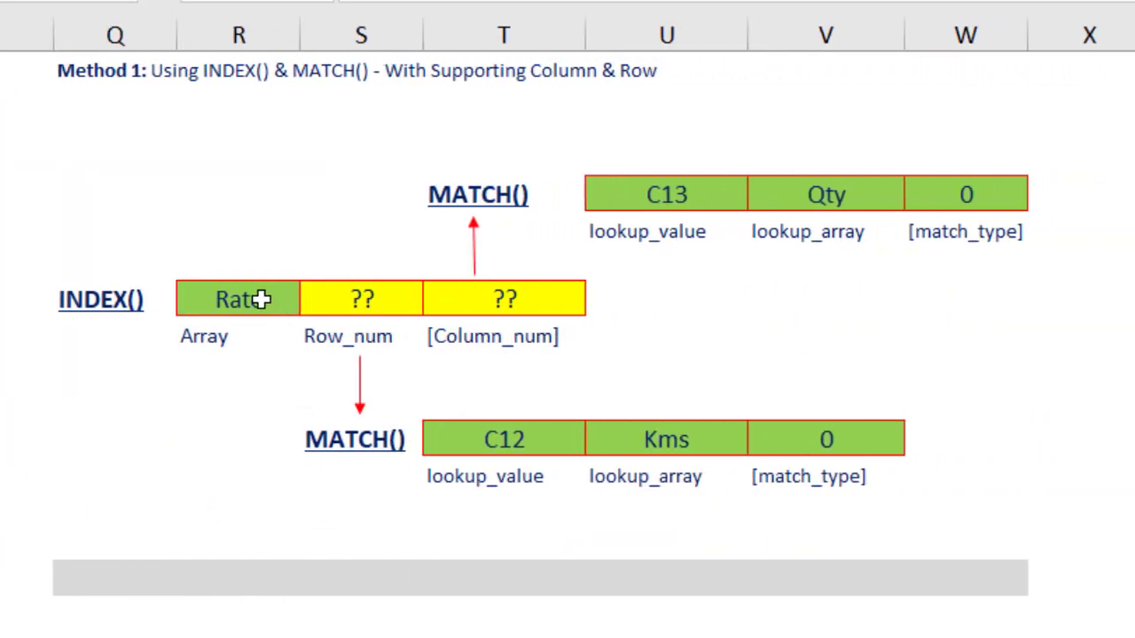
click(151, 299)
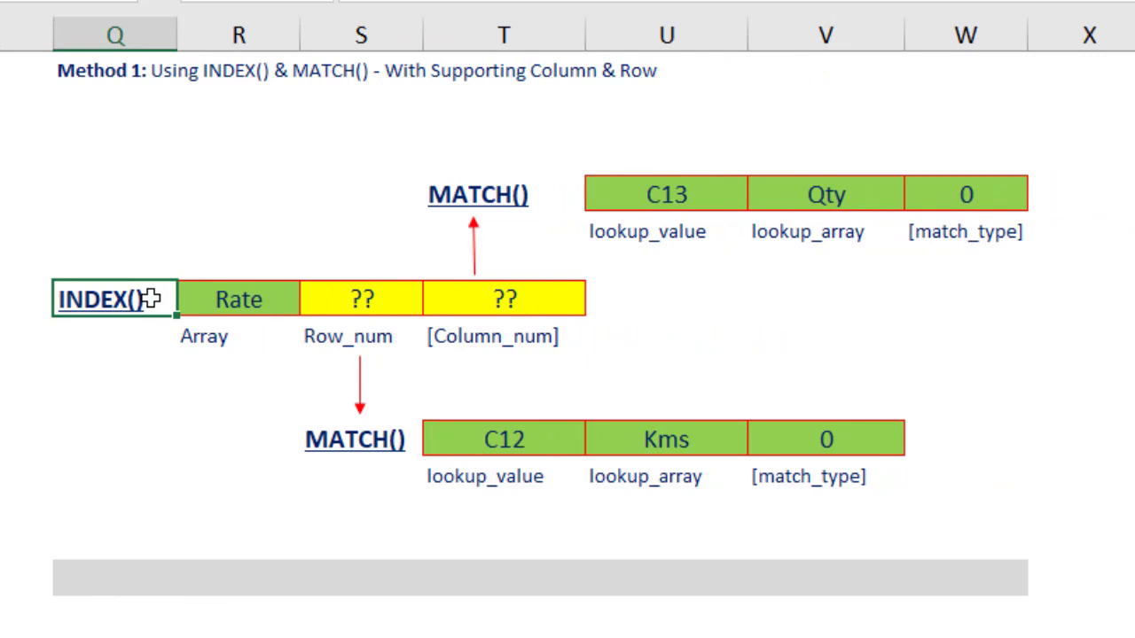
click(223, 298)
click(327, 300)
click(469, 300)
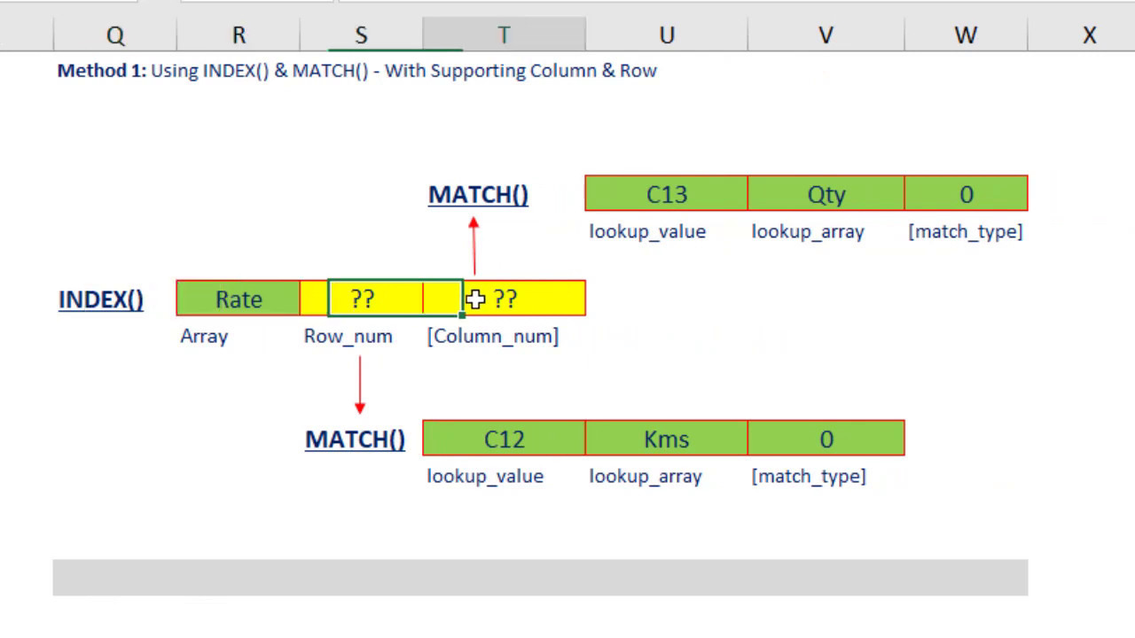
click(266, 304)
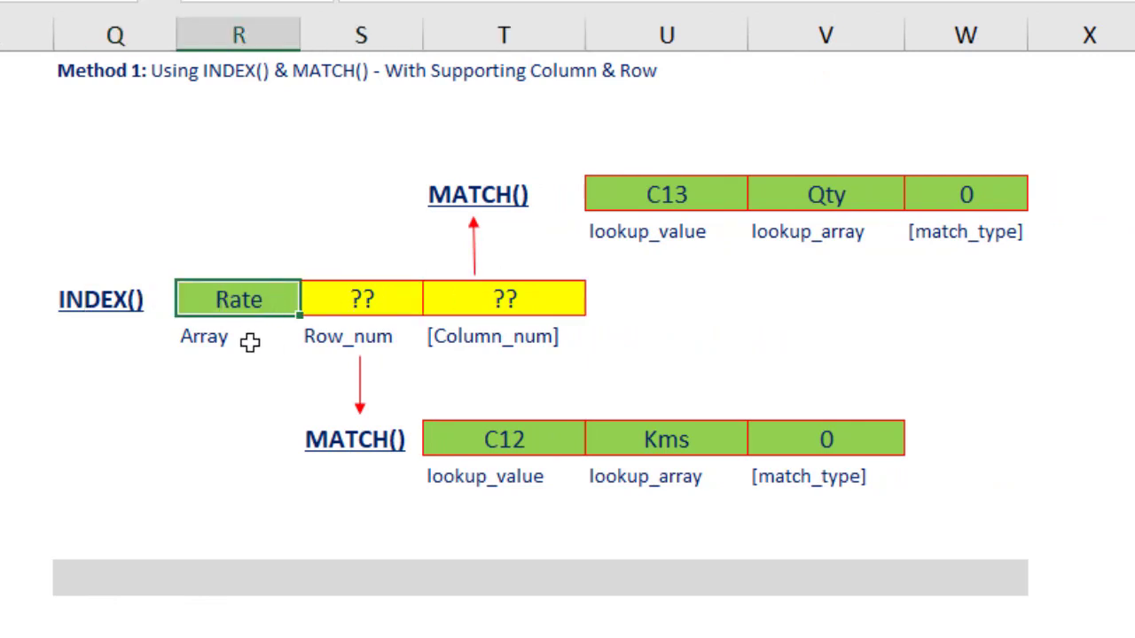
click(248, 338)
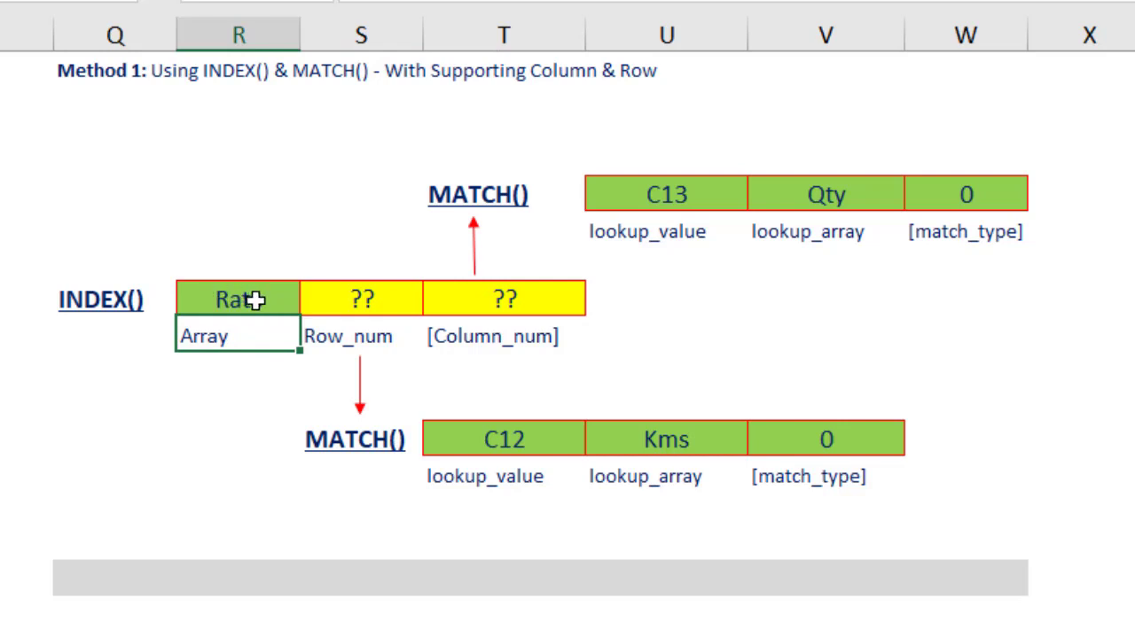
click(255, 301)
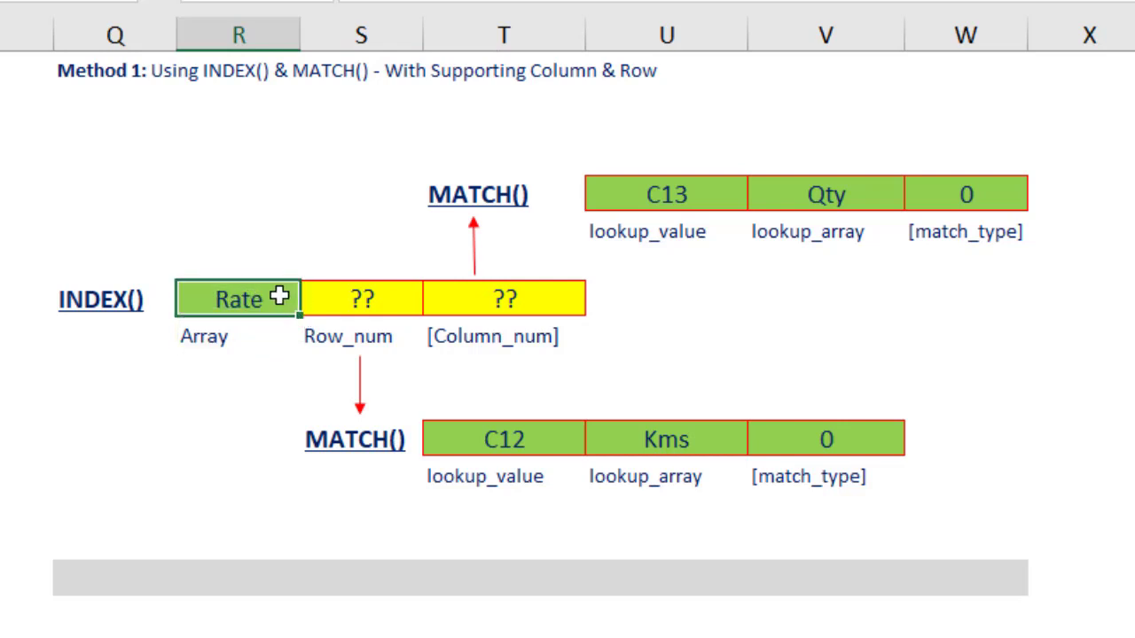